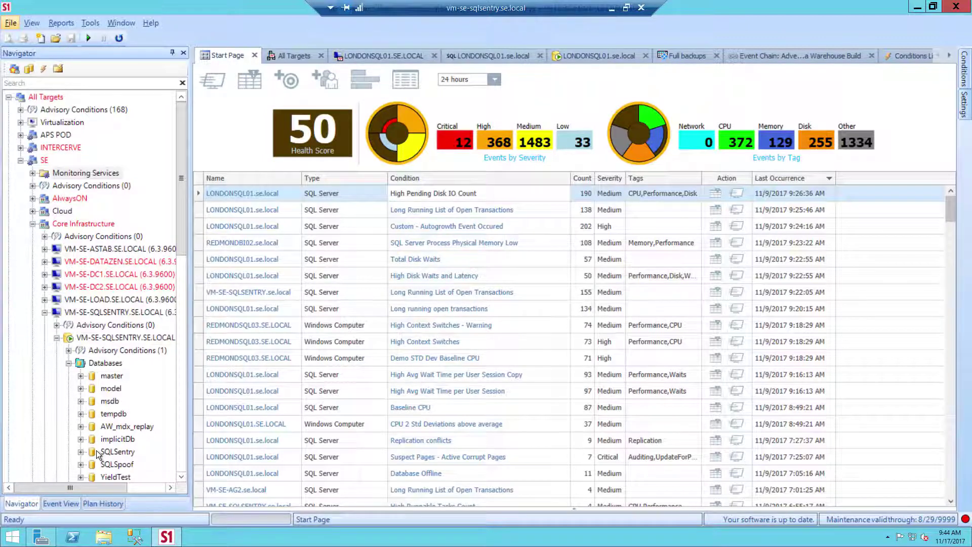
Auto-hide the Navigator pane and view the available time ranges for the Start Page event list
left_click(171, 52)
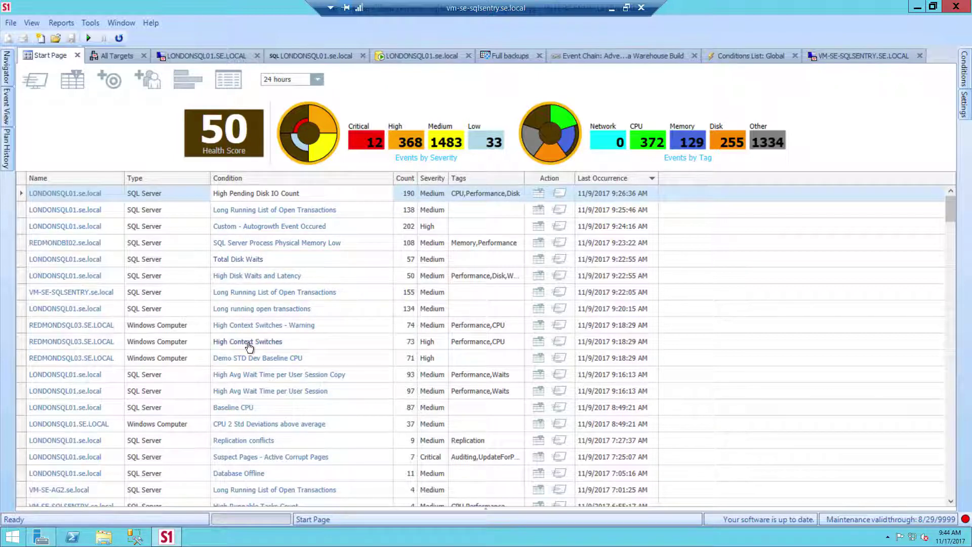
left_click(318, 80)
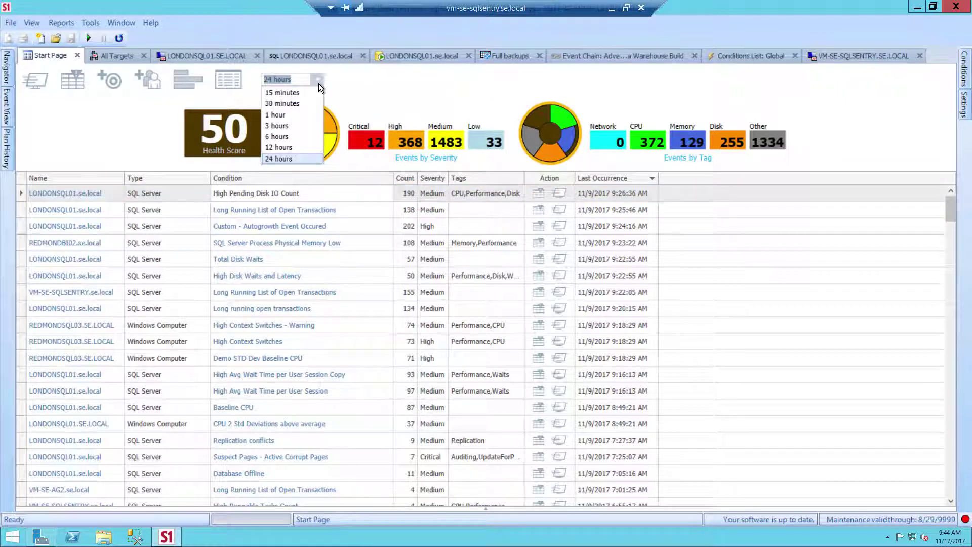
left_click(345, 80)
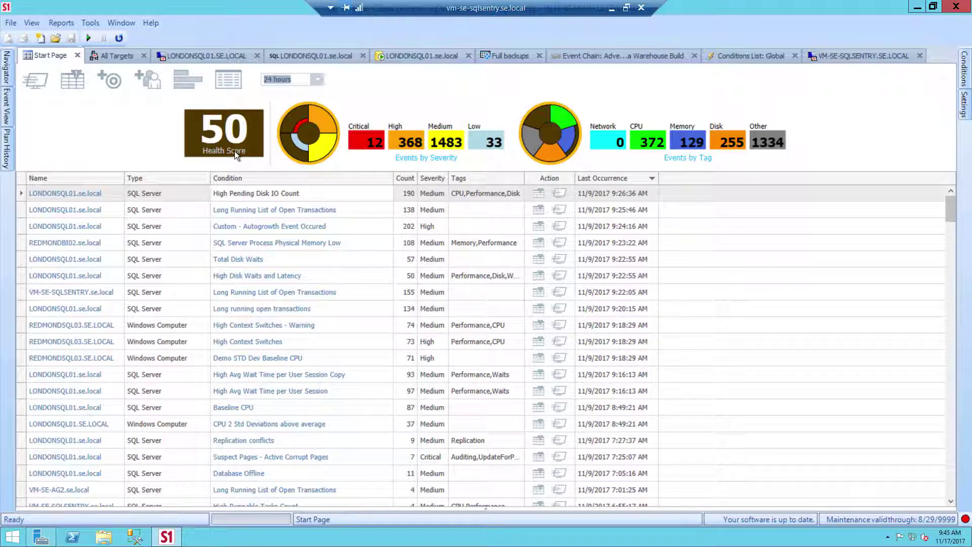
View only the Critical severity events and clear that filter again
left_click(375, 143)
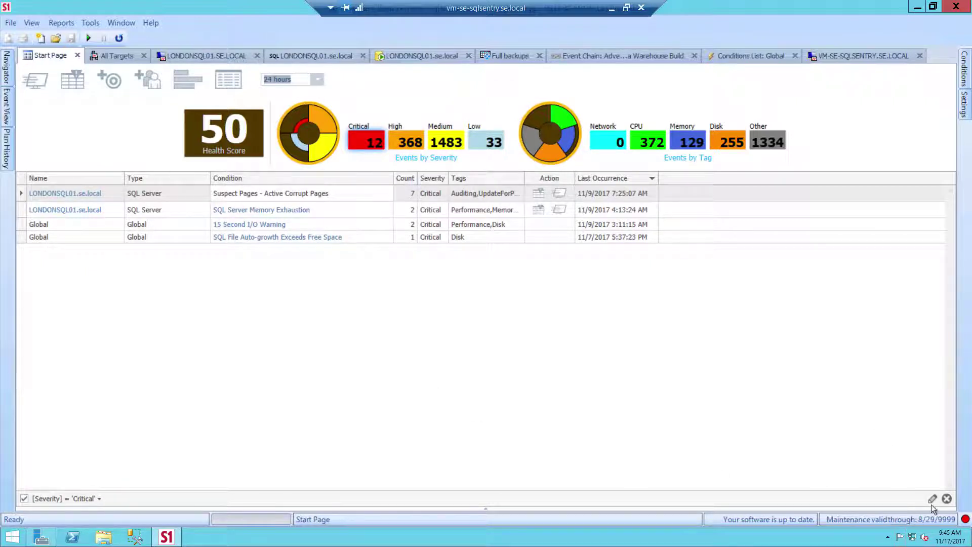
left_click(947, 499)
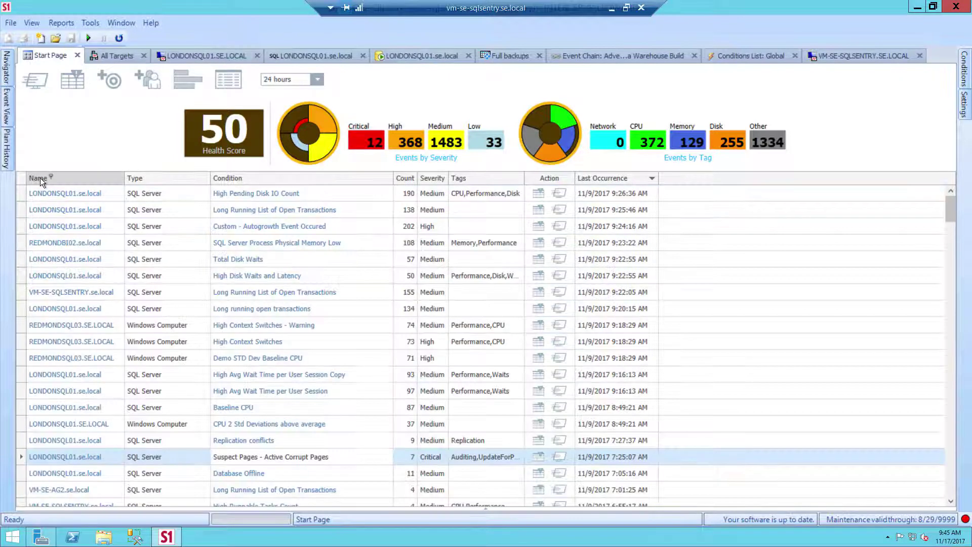
Filter the events by name to LONDONSQL01.se.local and open the events log for its High Pending Disk IO Count condition
left_click(50, 179)
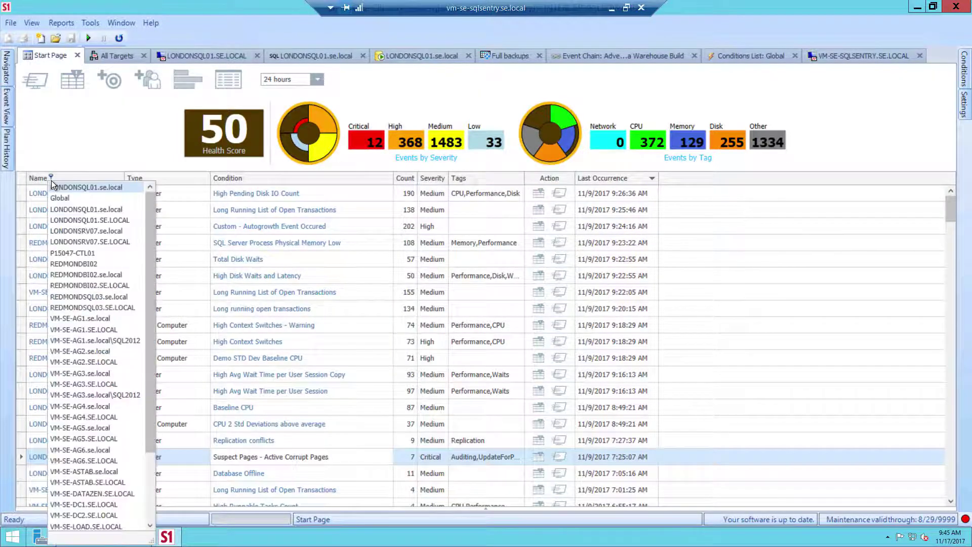
left_click(53, 209)
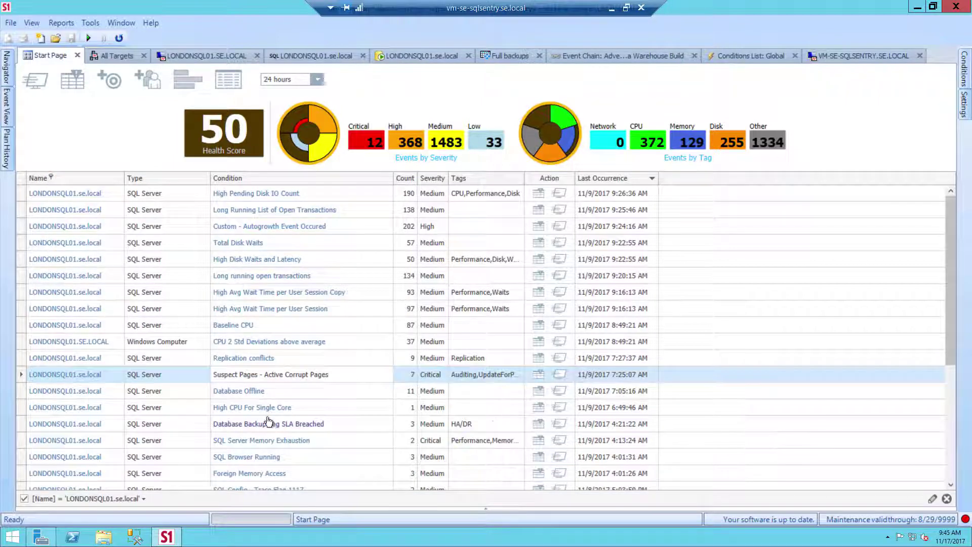
left_click(255, 196)
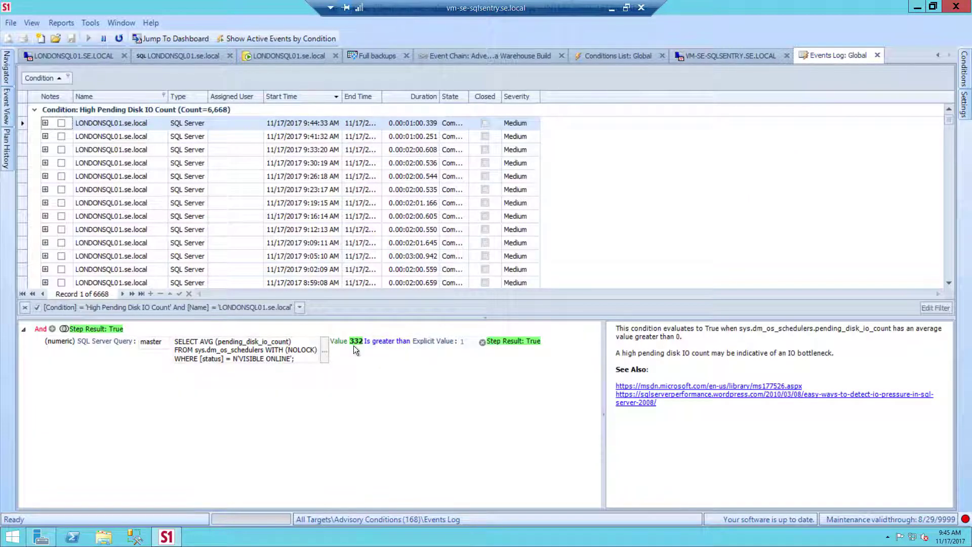
Inspect the assignable users and the notes of the most recent event in the events log
left_click(238, 125)
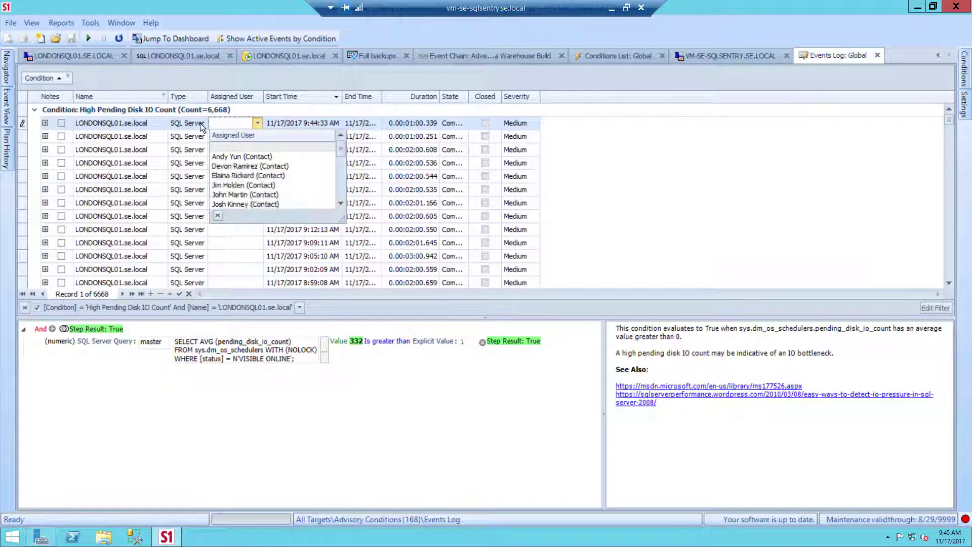
left_click(56, 123)
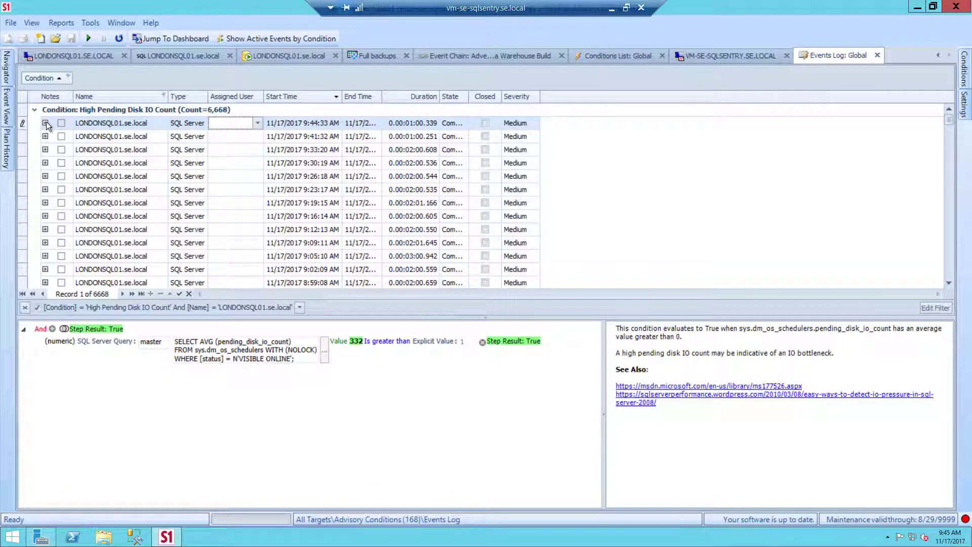
left_click(45, 124)
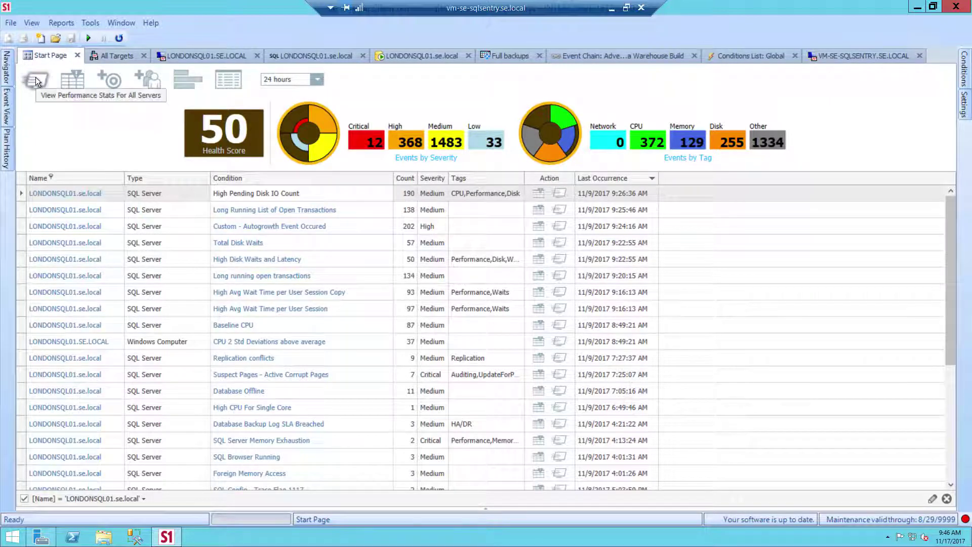
In the All Targets performance overview, inspect the instances under REDMONDSQL03.SE.LOCAL and expand all targets with warnings
left_click(108, 54)
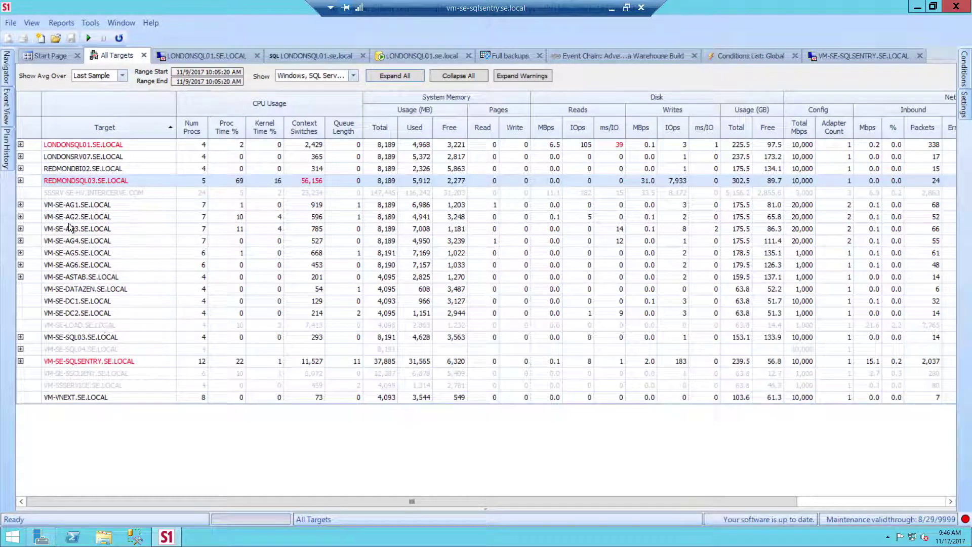
mouse_move(69, 227)
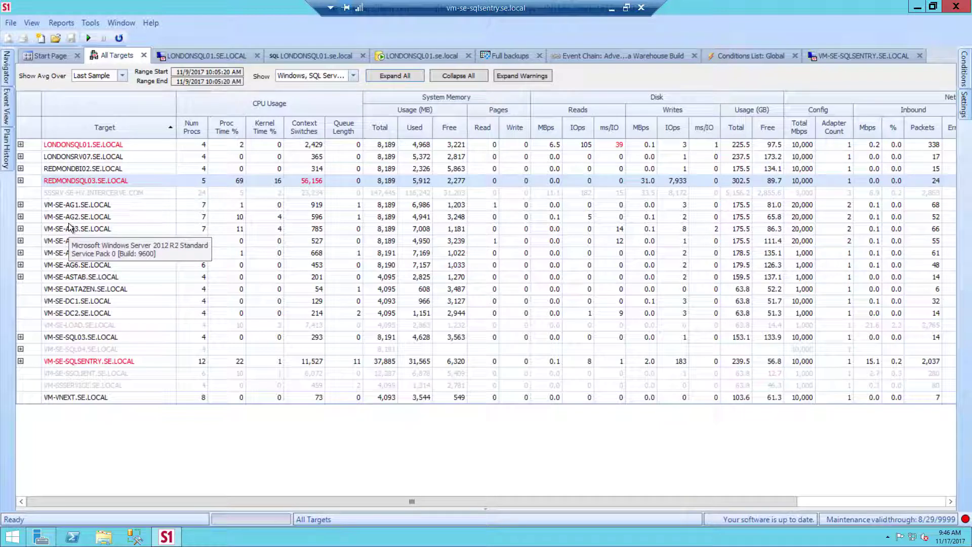
left_click(20, 181)
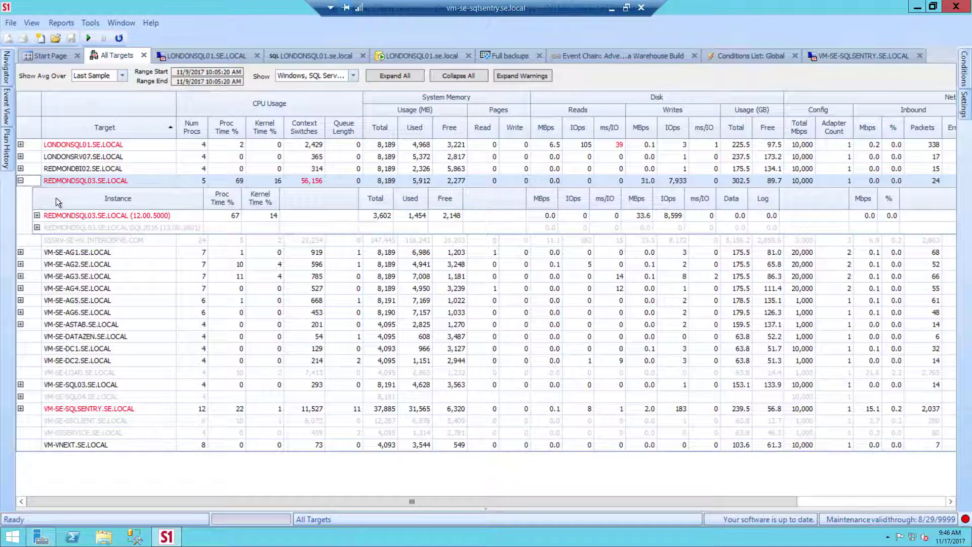
left_click(20, 181)
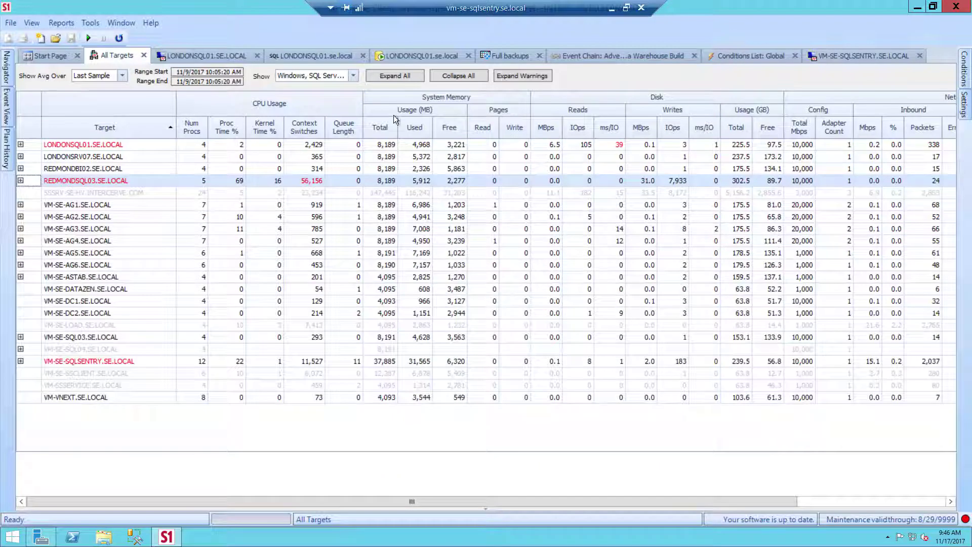
left_click(534, 74)
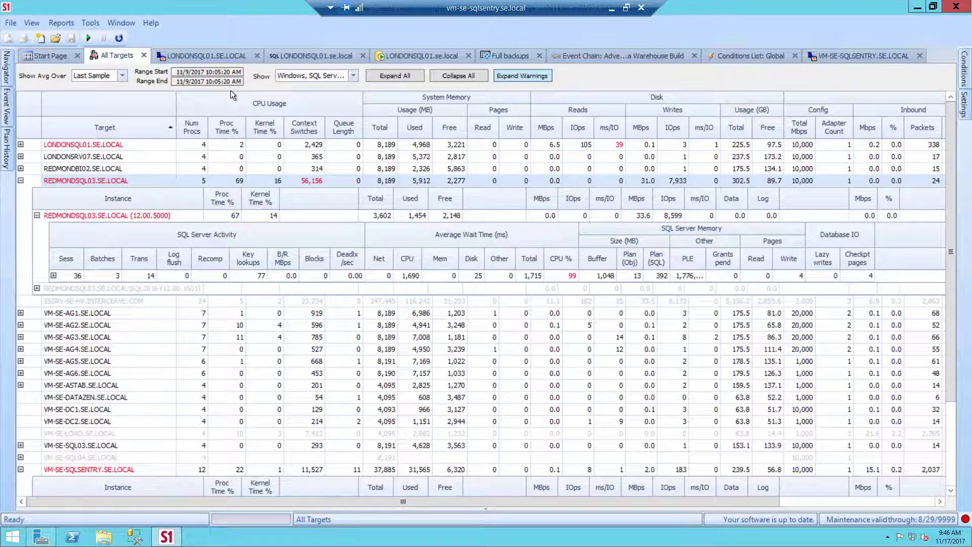
Open the LONDONSQL01.SE.LOCAL performance dashboard and examine its CPU usage, system memory, SQL Server memory and SQL Server waits charts
left_click(205, 53)
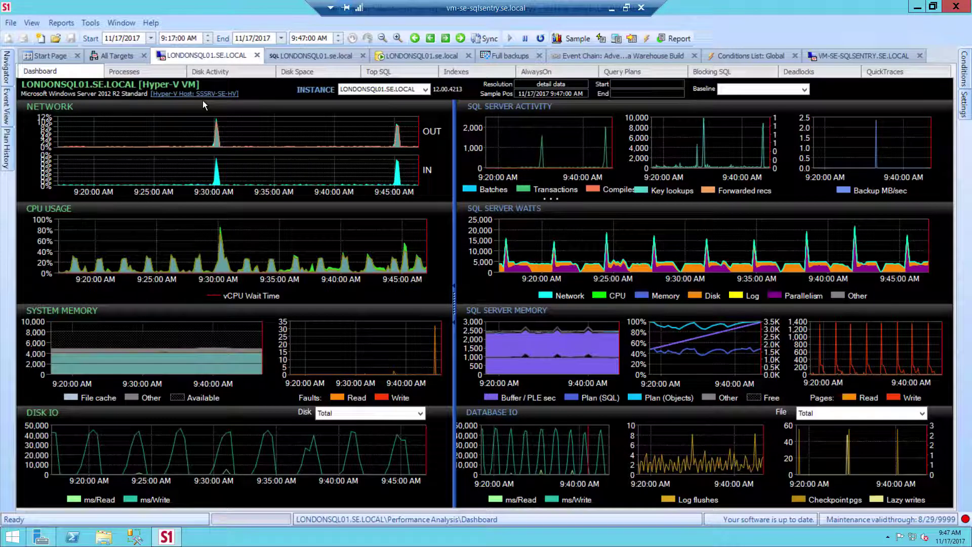
left_click(229, 95)
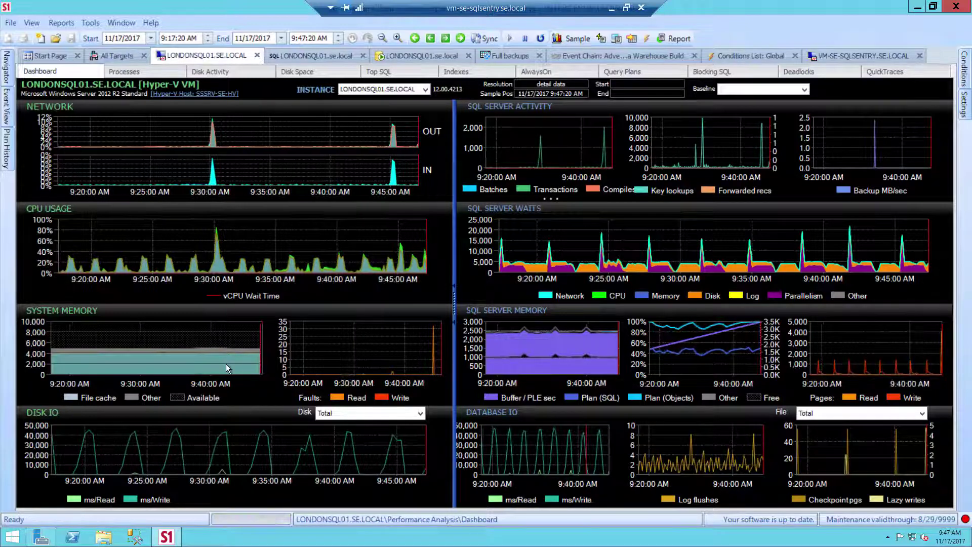
mouse_move(226, 364)
mouse_move(219, 269)
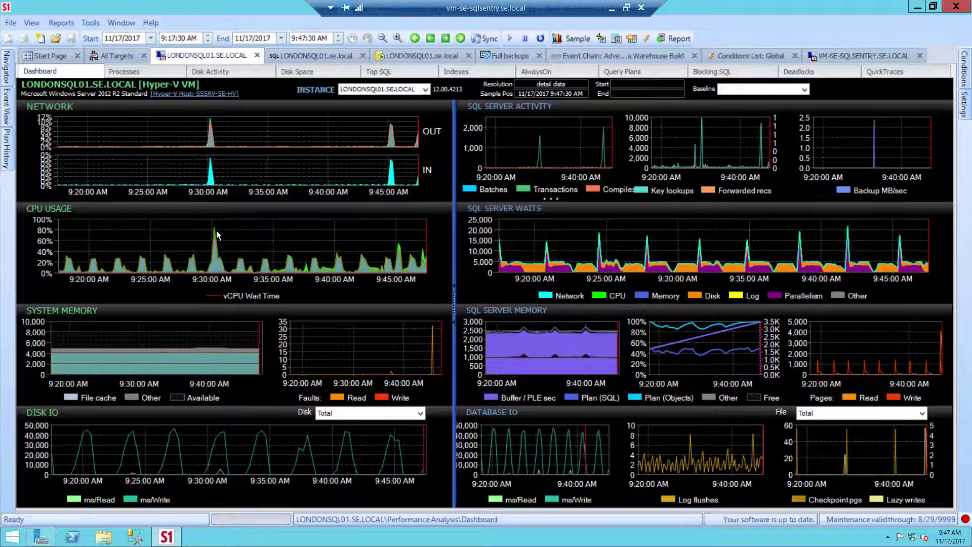
mouse_move(215, 233)
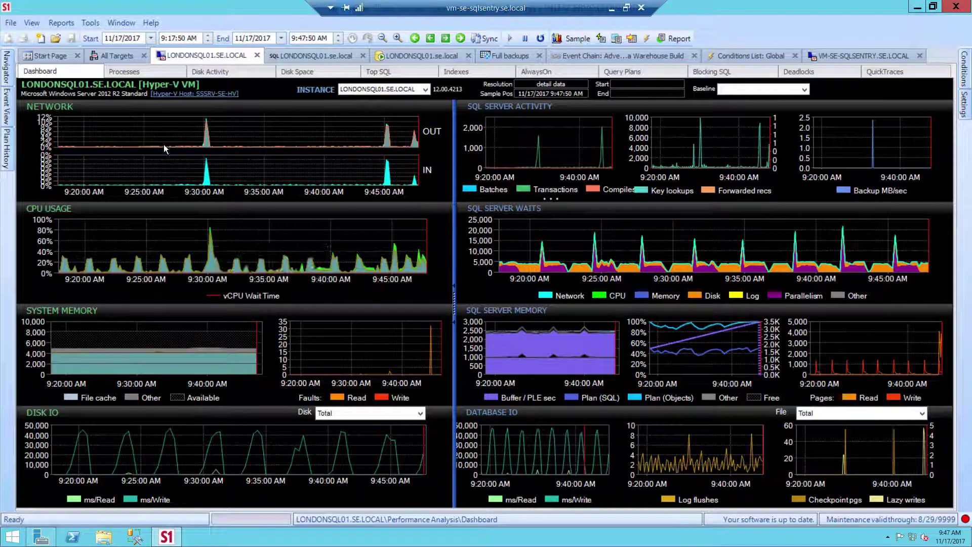
left_click(160, 73)
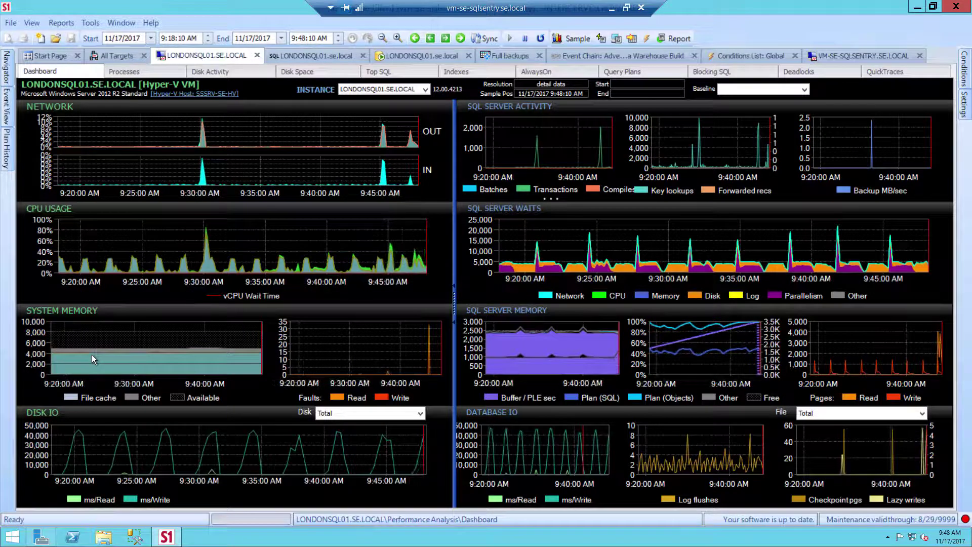
mouse_move(93, 361)
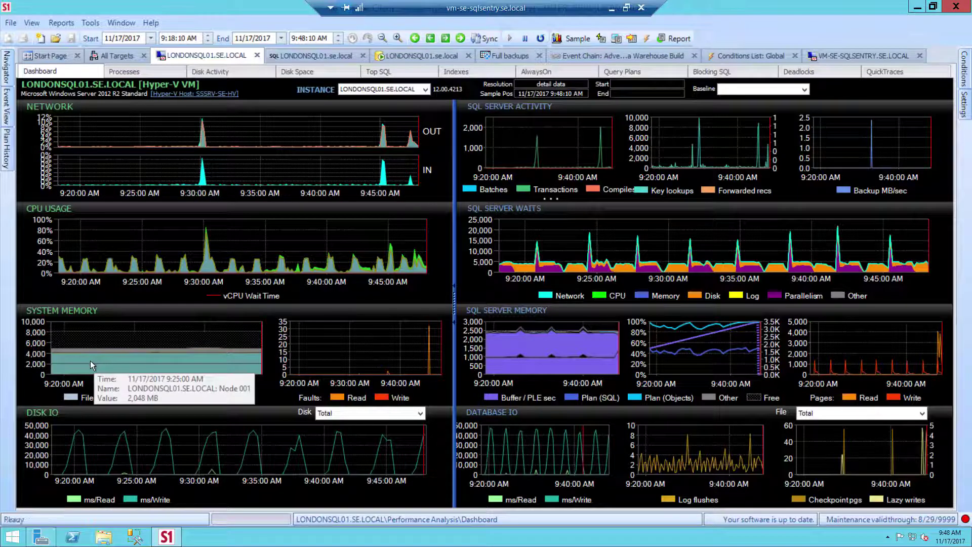
mouse_move(157, 366)
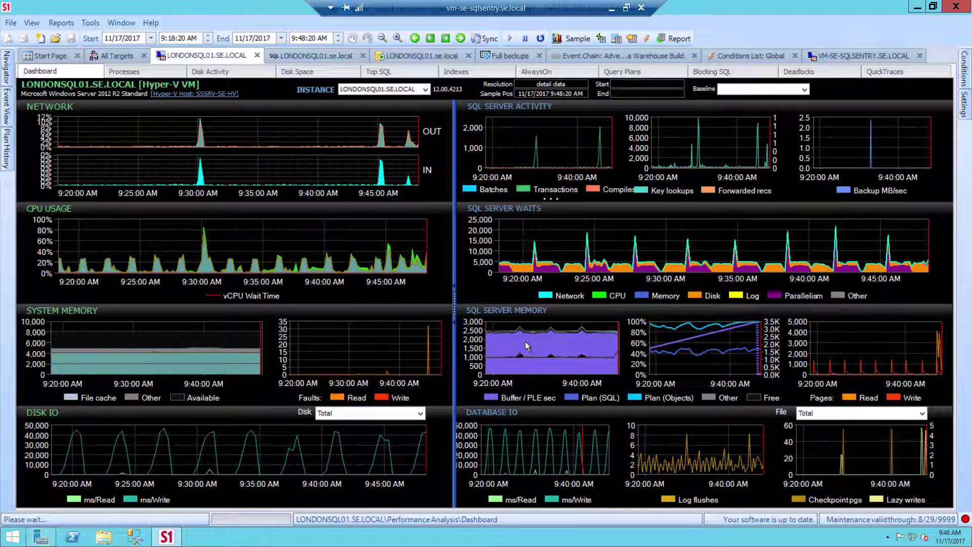
mouse_move(524, 341)
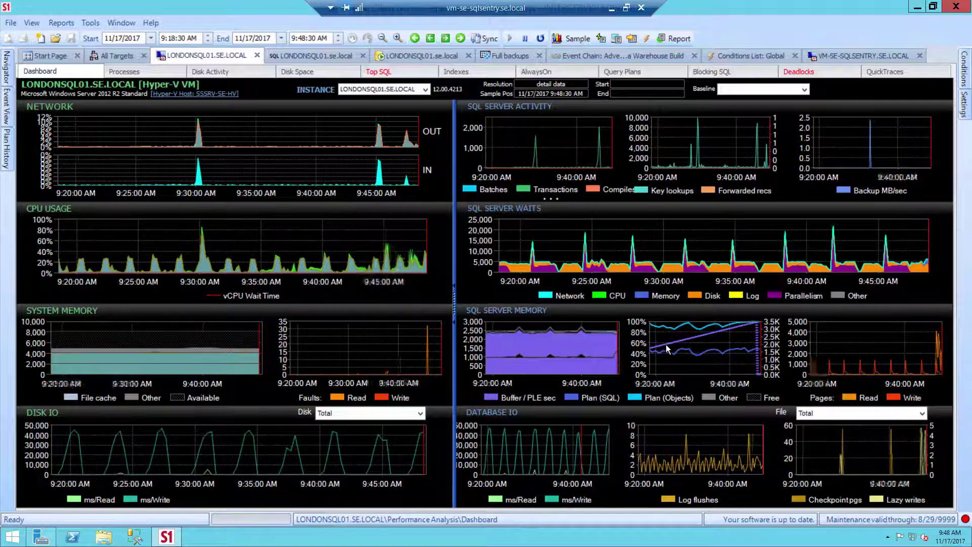
mouse_move(667, 348)
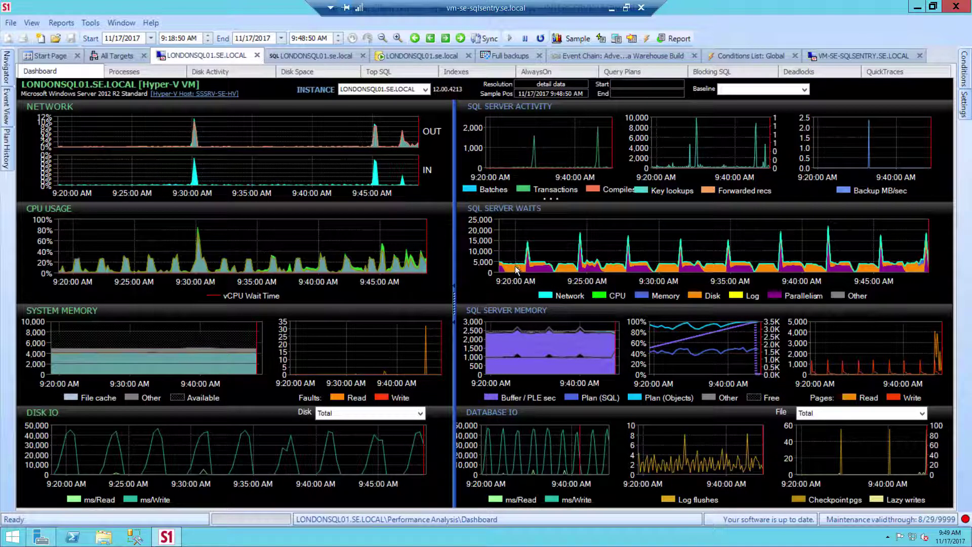
mouse_move(516, 269)
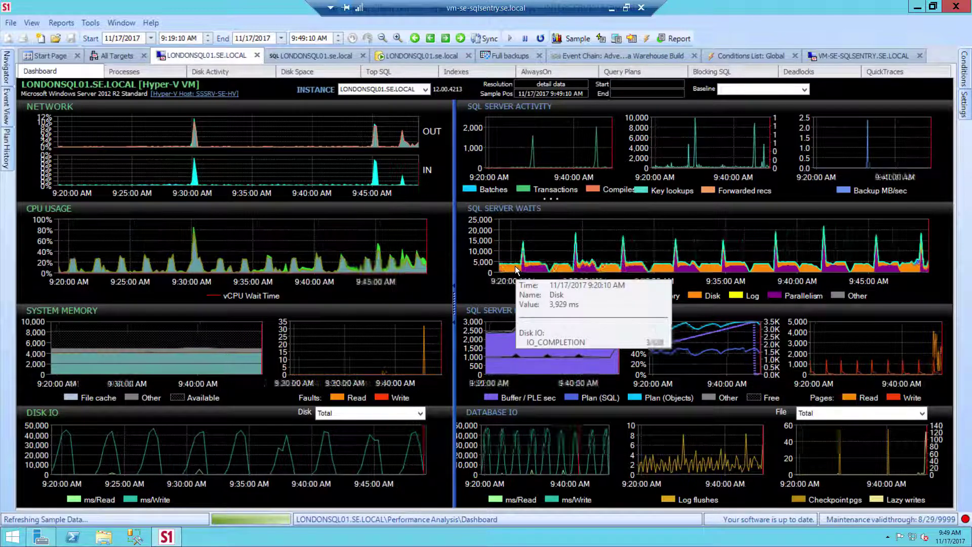
Review the options for the SQL Server Waits chart and select the sample at 9:22:10 AM
right_click(516, 268)
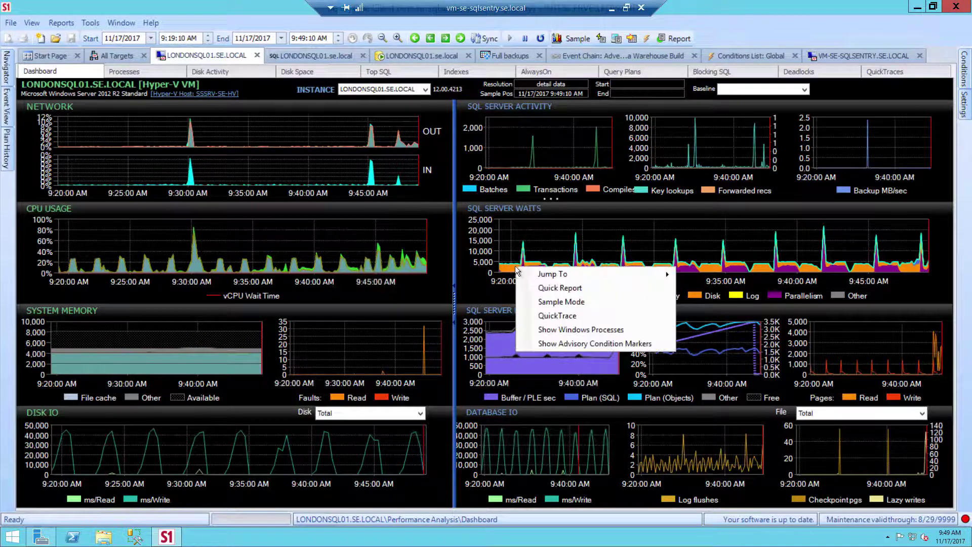
left_click(562, 287)
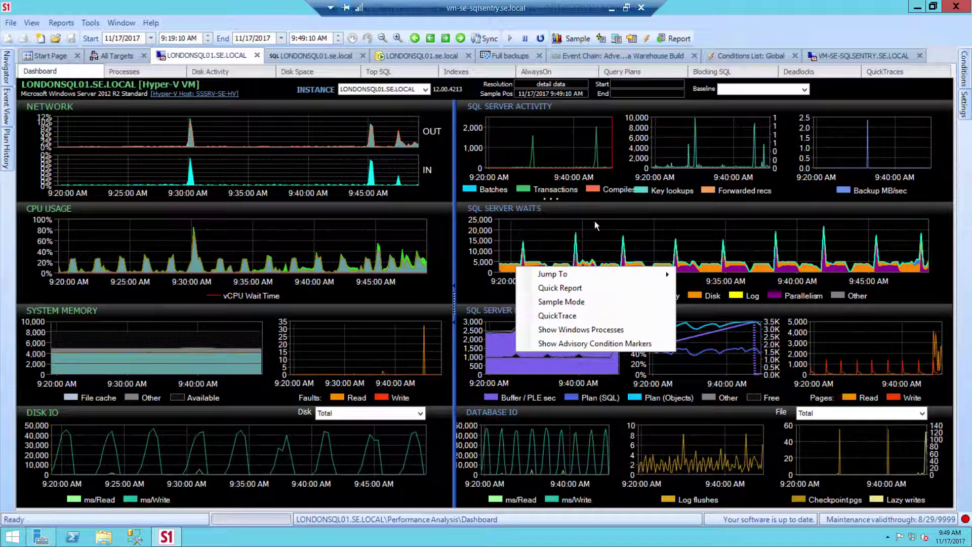
left_click(541, 227)
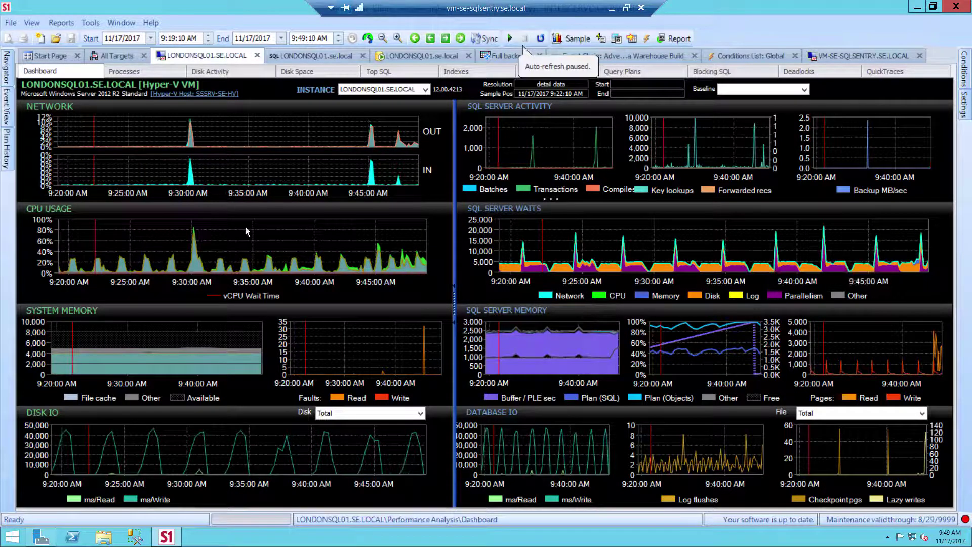
Set the dashboard time range to 5:00:10 AM through 5:25:10 AM on 11/17/2017 and apply it
left_click(163, 38)
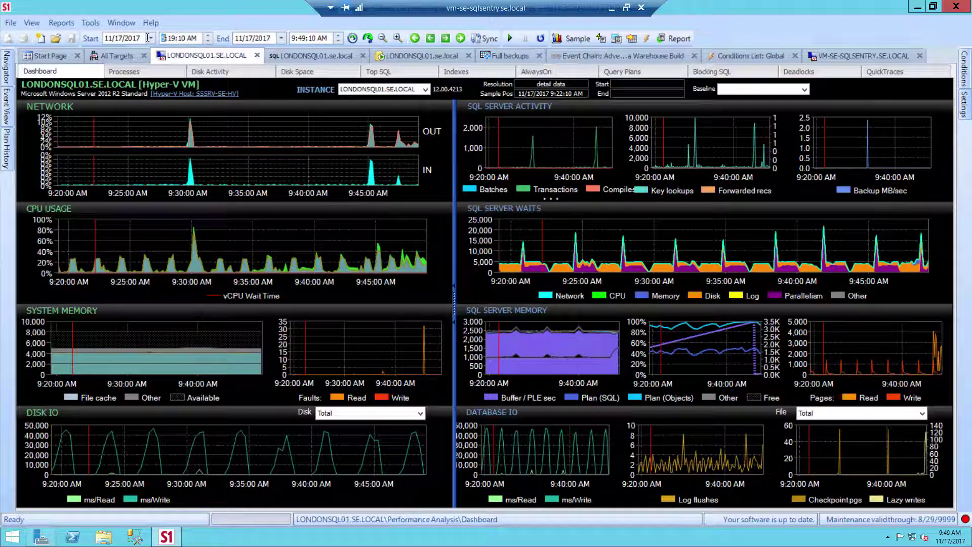
type("5")
left_click(173, 38)
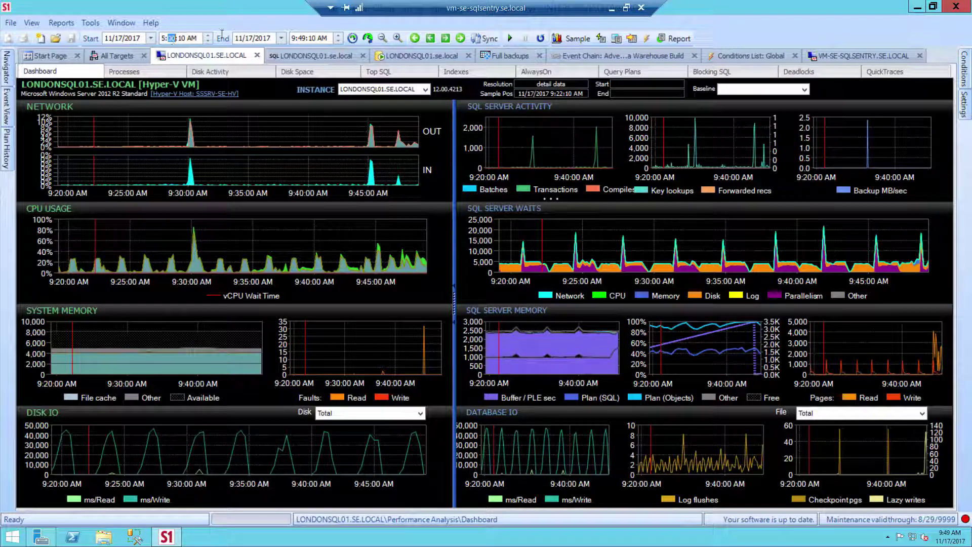
type("00")
left_click(292, 42)
type("5")
left_click(302, 38)
left_click(301, 38)
type("25")
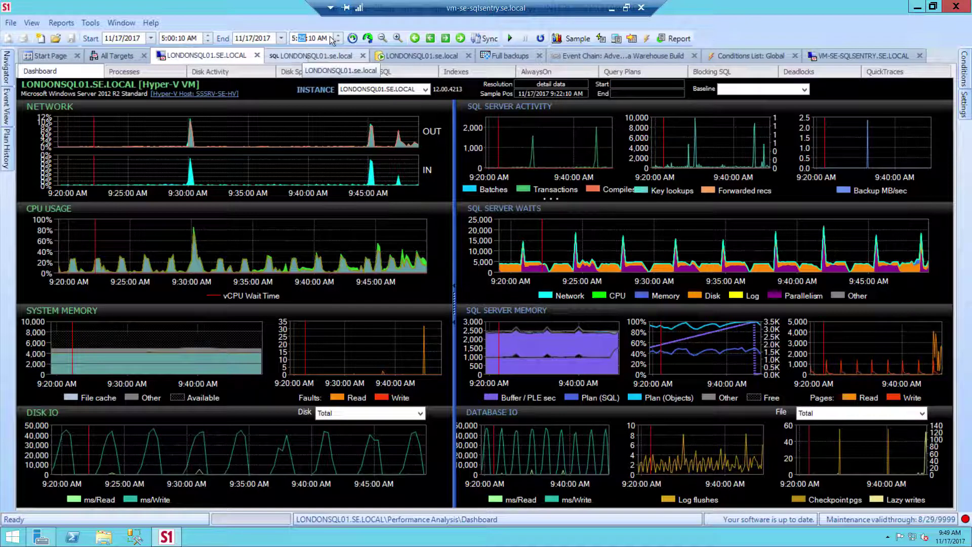
left_click(352, 39)
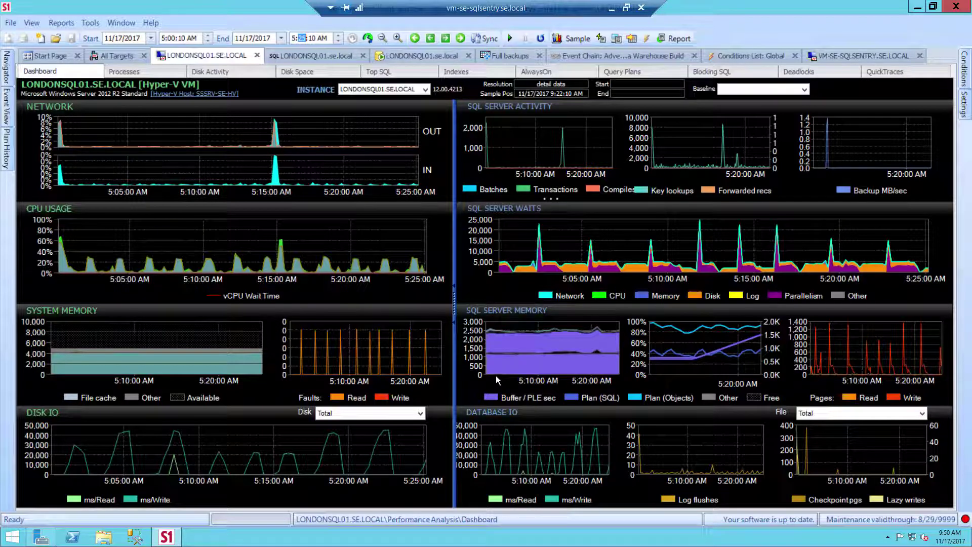
Compare the dashboard charts with the (Previous Week) baseline, and clear the baseline selection
left_click(804, 89)
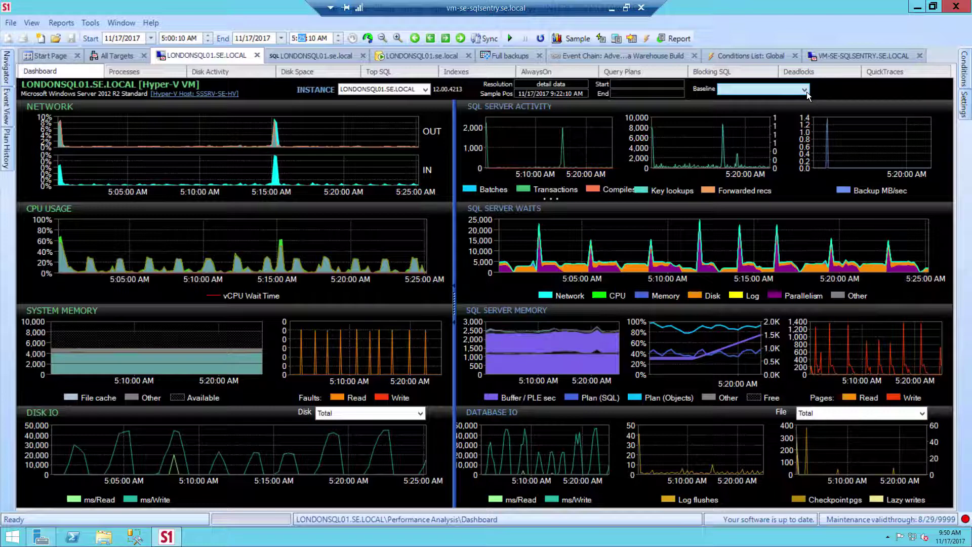
left_click(806, 93)
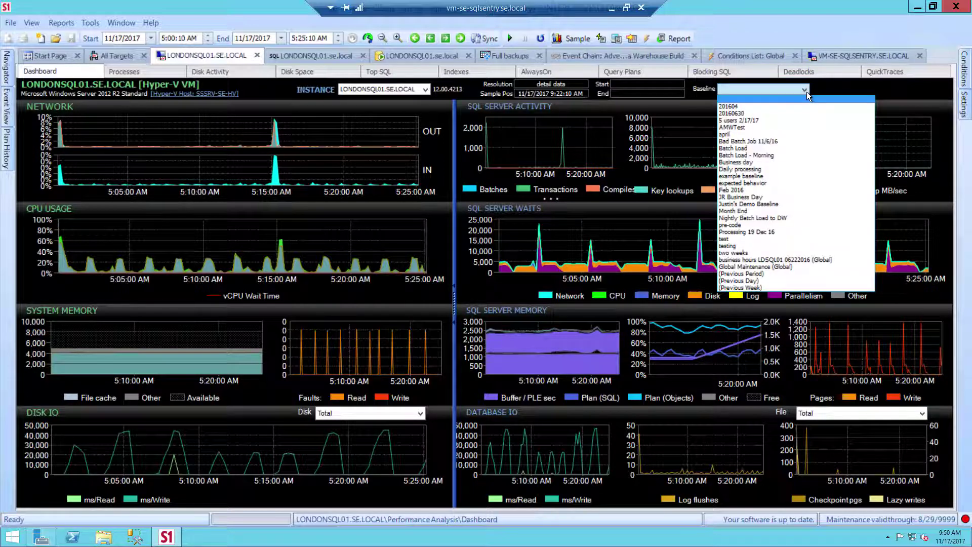
left_click(774, 288)
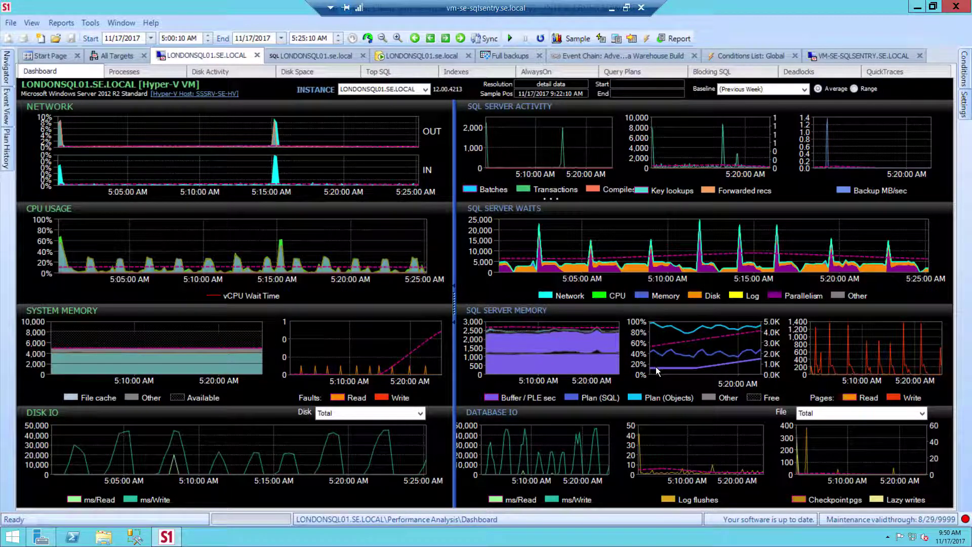
mouse_move(656, 373)
mouse_move(737, 366)
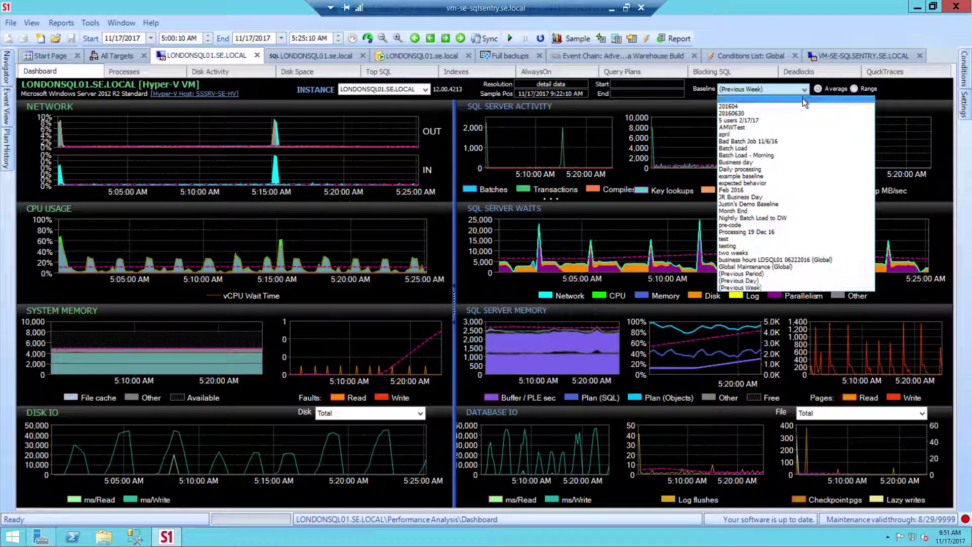
left_click(803, 99)
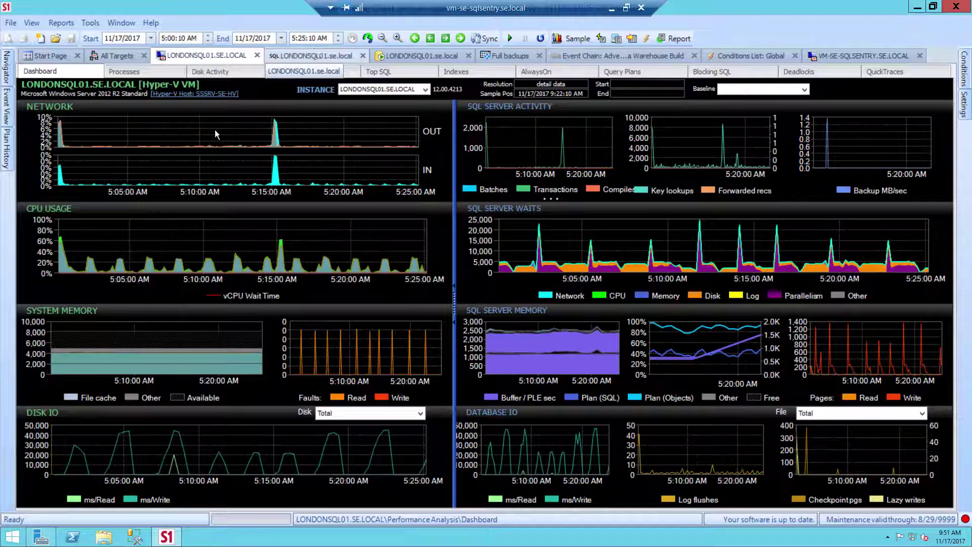
Select 5:01:50 AM through 5:23:20 AM on the CPU Usage chart, review its metrics for creating a baseline, and cancel
left_click_drag(83, 237, 400, 241)
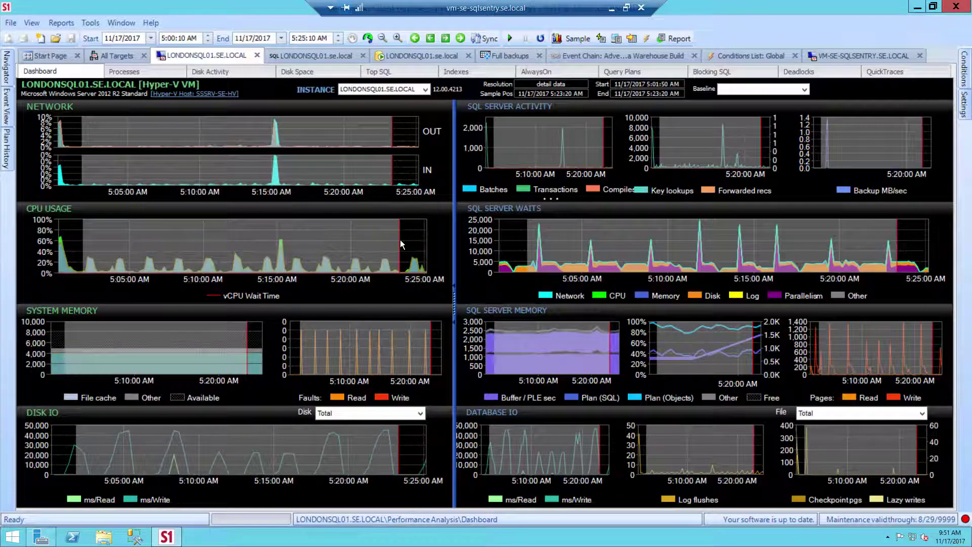
right_click(400, 242)
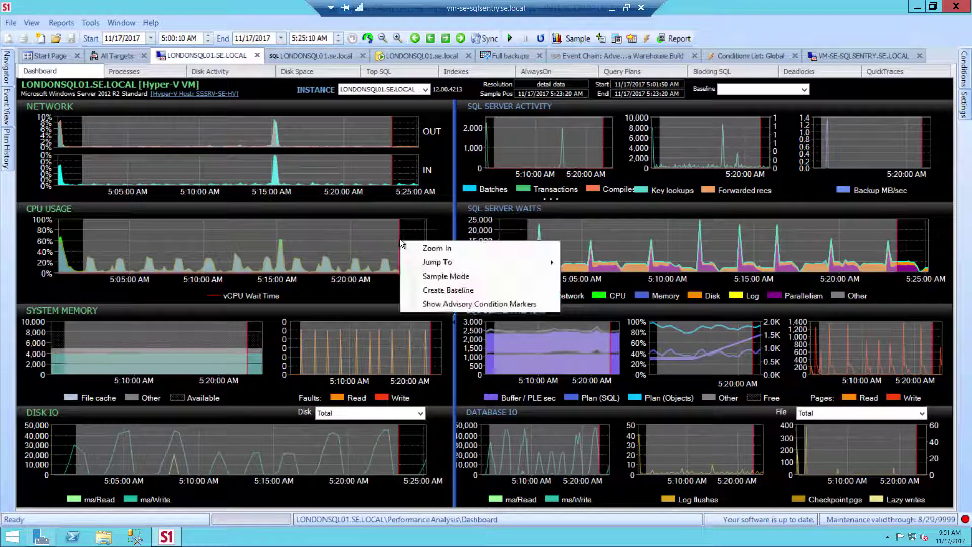
left_click(466, 290)
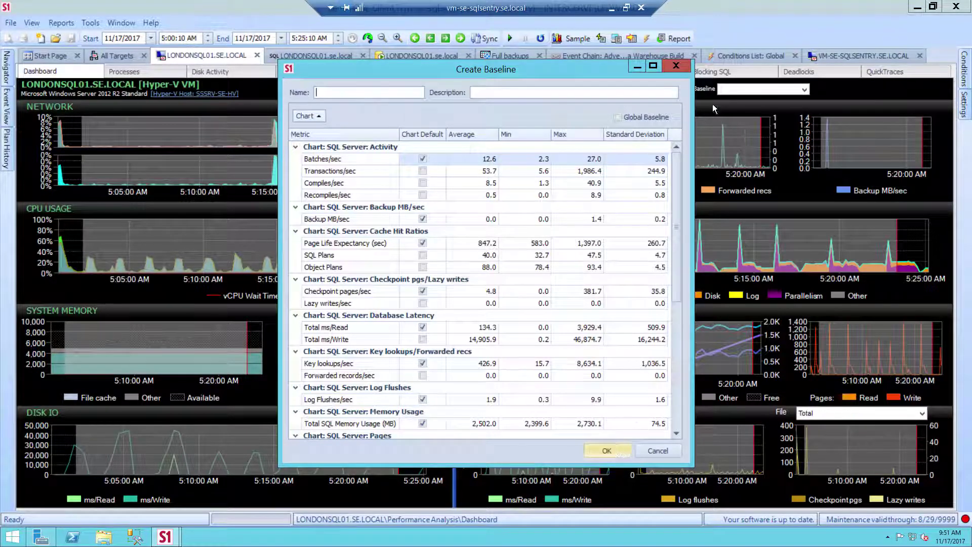
key("Escape")
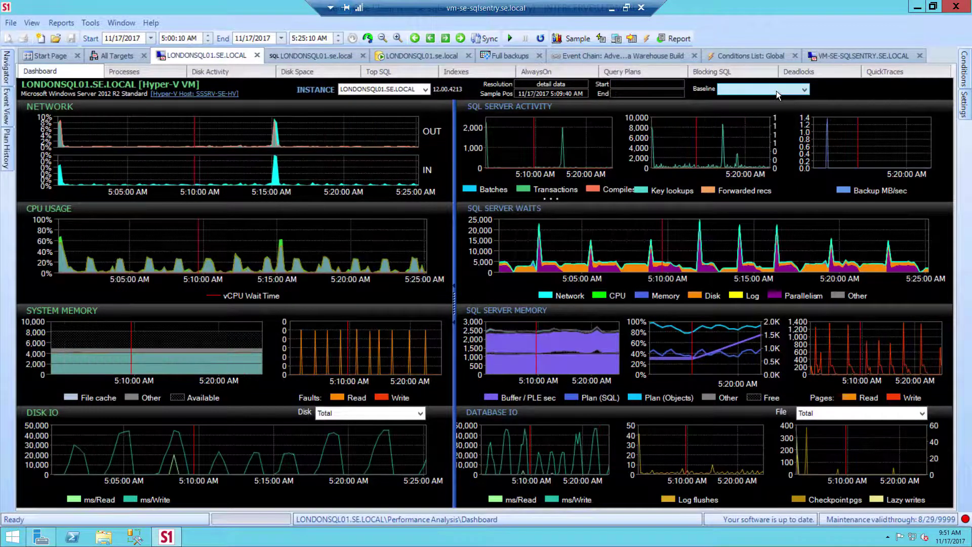
Compare the dashboard charts with the Daily processing baseline, and remove it from the charts
left_click(776, 90)
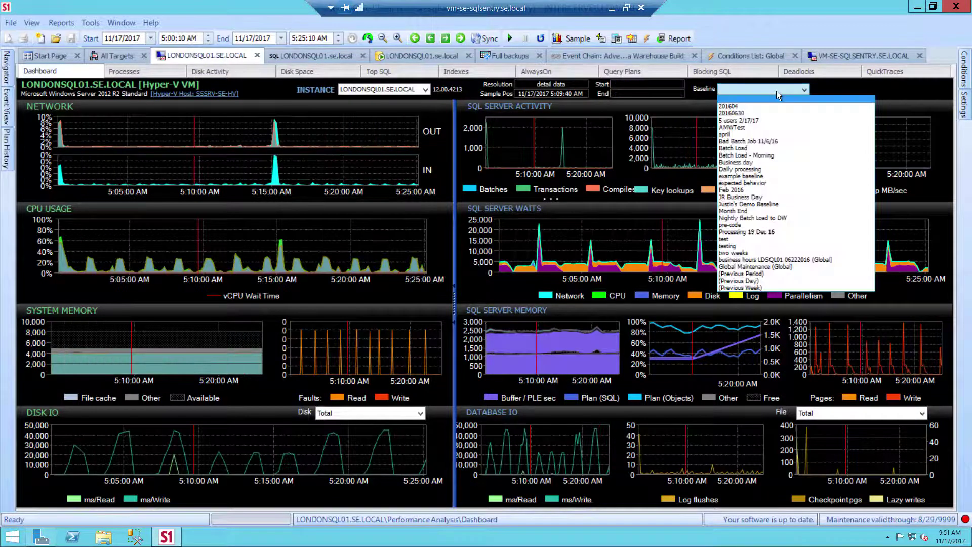
left_click(740, 170)
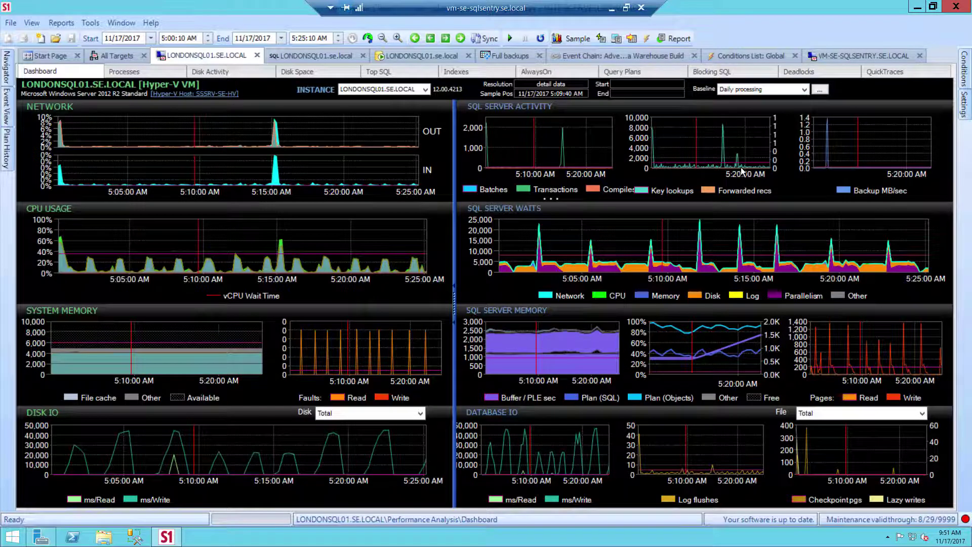
mouse_move(741, 168)
mouse_move(398, 253)
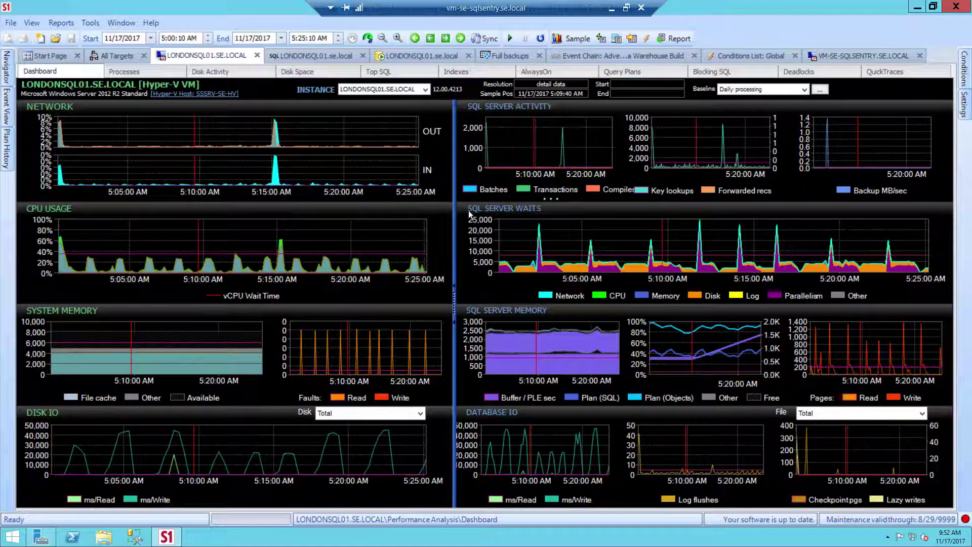
left_click(799, 91)
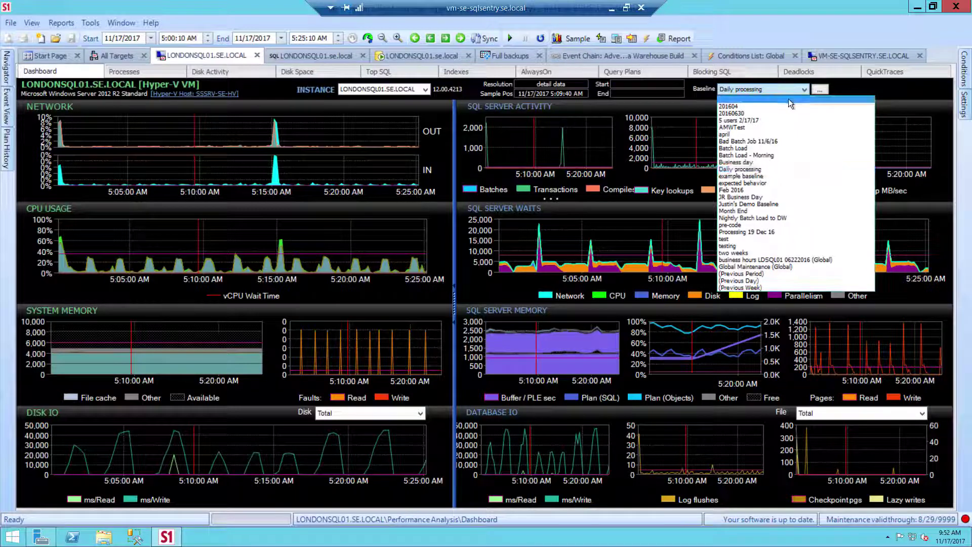
left_click(788, 99)
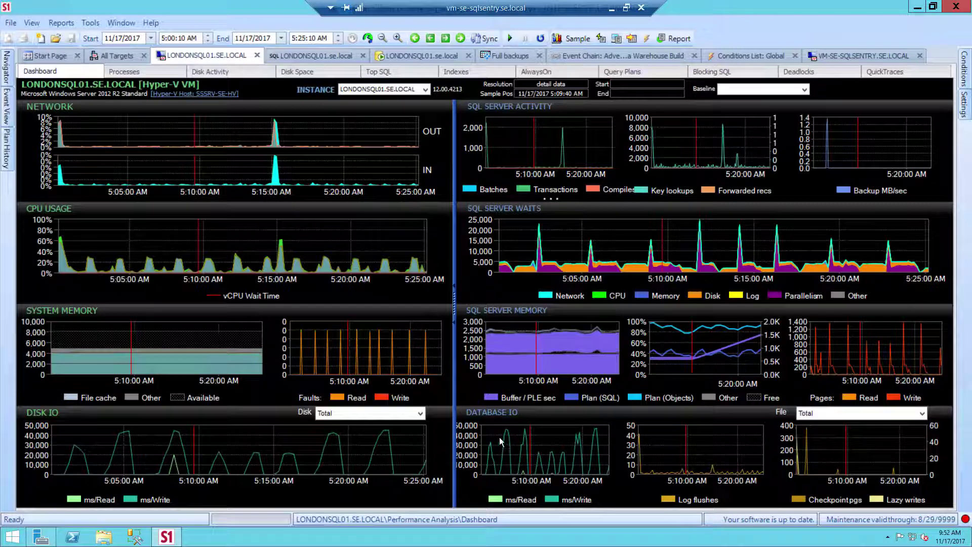
Select 5:02:20 AM through 5:20:30 AM on the Database IO chart and jump to Disk Activity for that range
left_click_drag(493, 440, 585, 439)
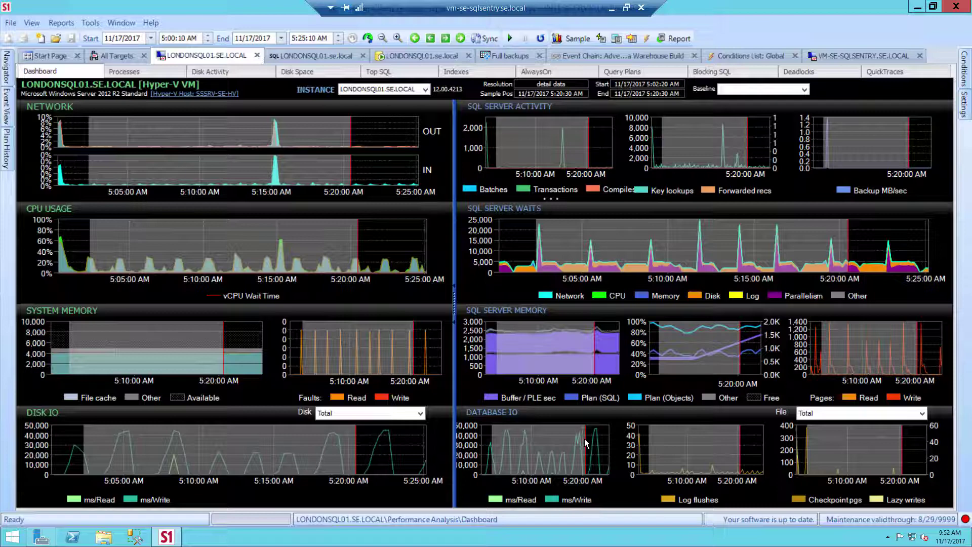
right_click(585, 443)
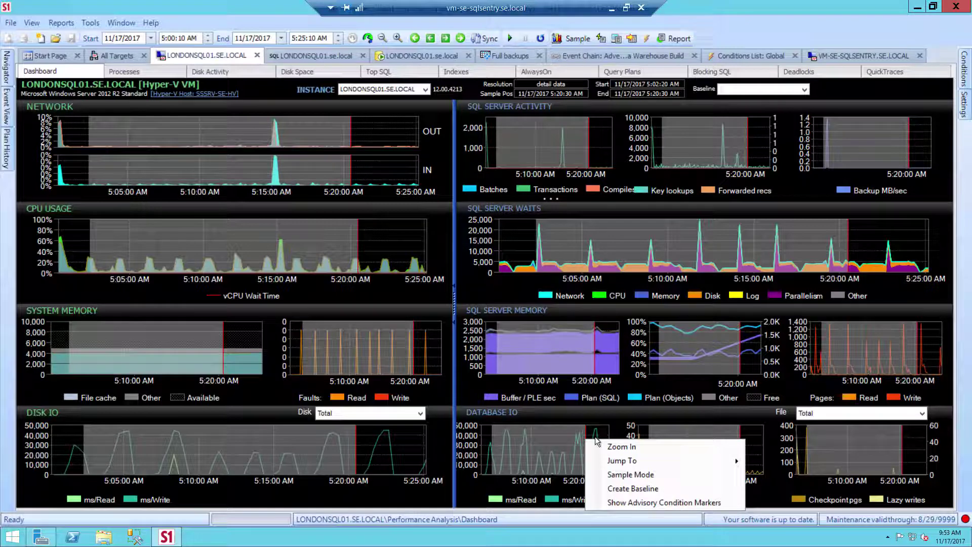
mouse_move(598, 466)
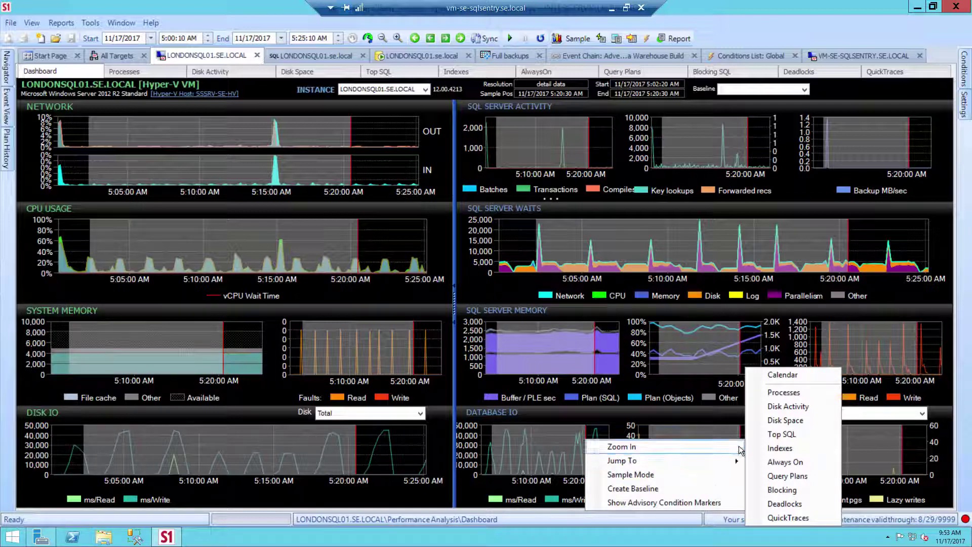
left_click(793, 407)
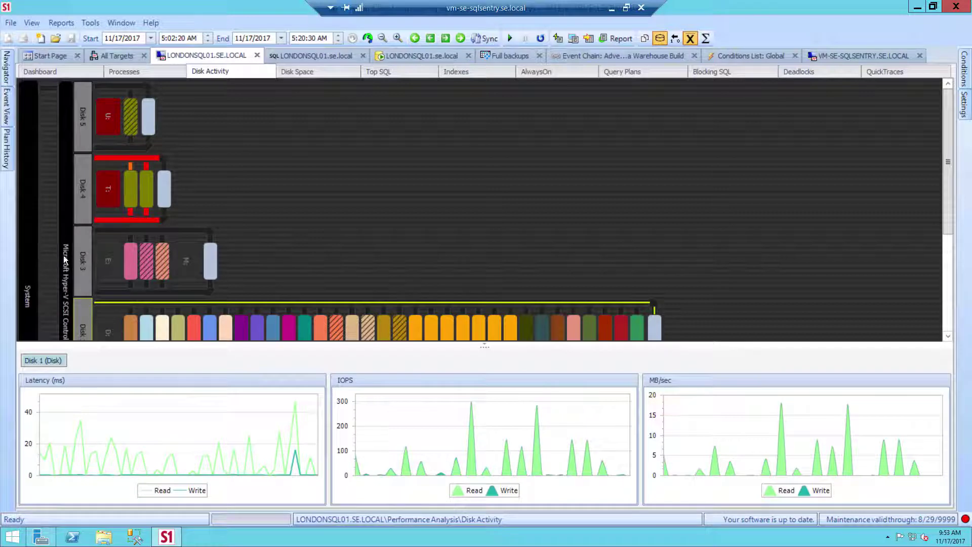
Examine the latency, IOPS and MB/sec of the tempdev data file on drive T: and of Disk 4 as a whole
mouse_move(82, 317)
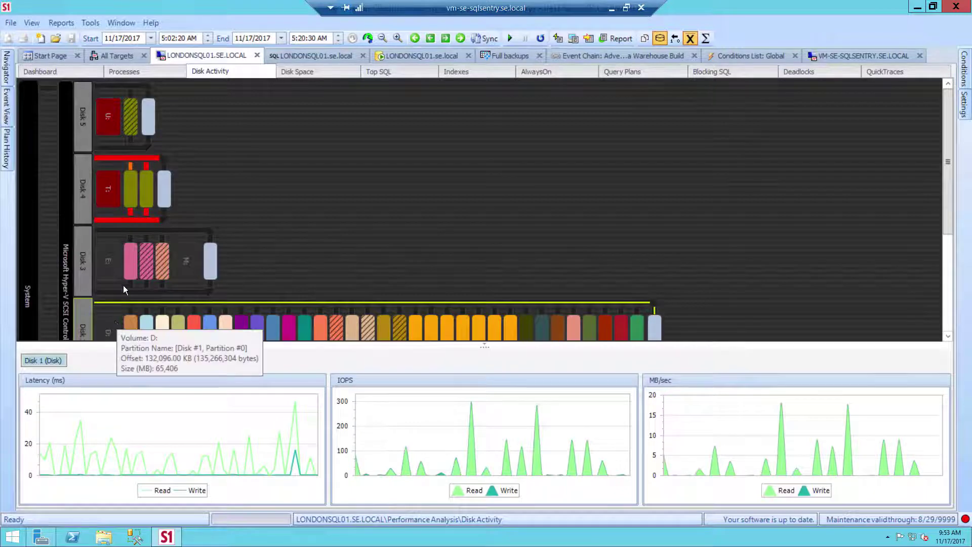
mouse_move(128, 276)
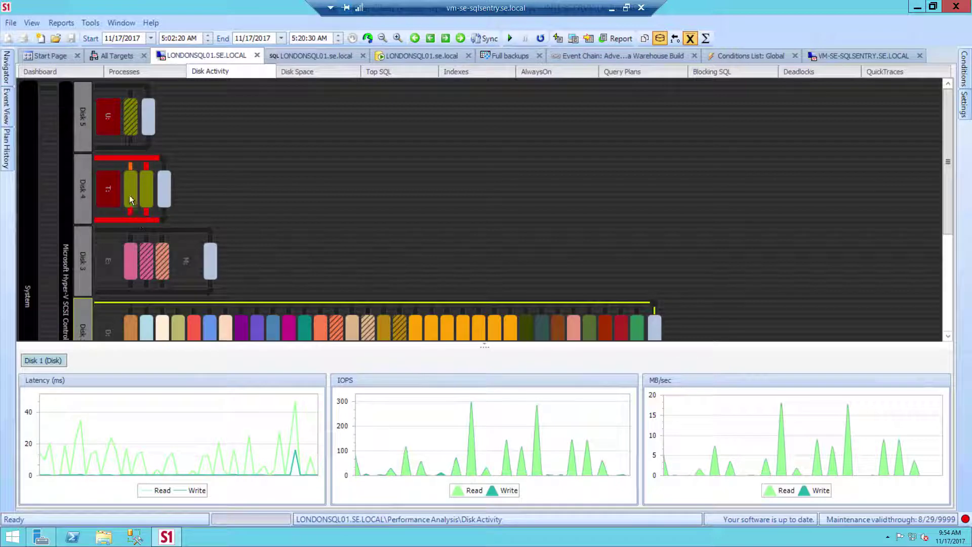
mouse_move(130, 192)
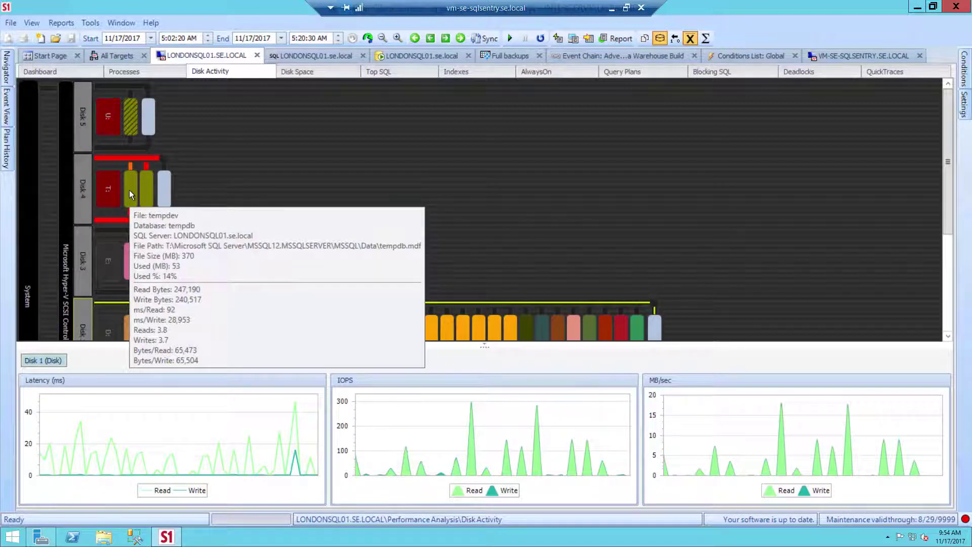
left_click(129, 190)
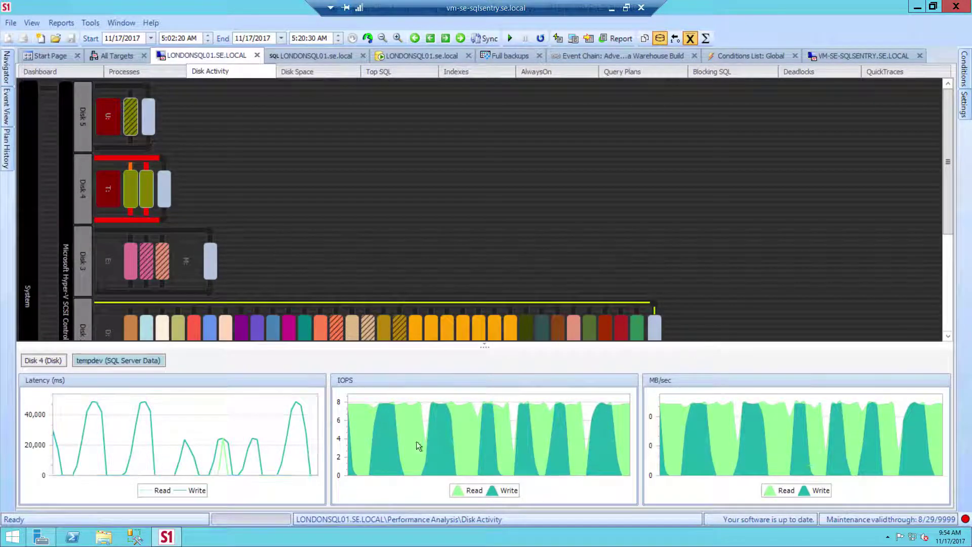
mouse_move(707, 438)
left_click(81, 201)
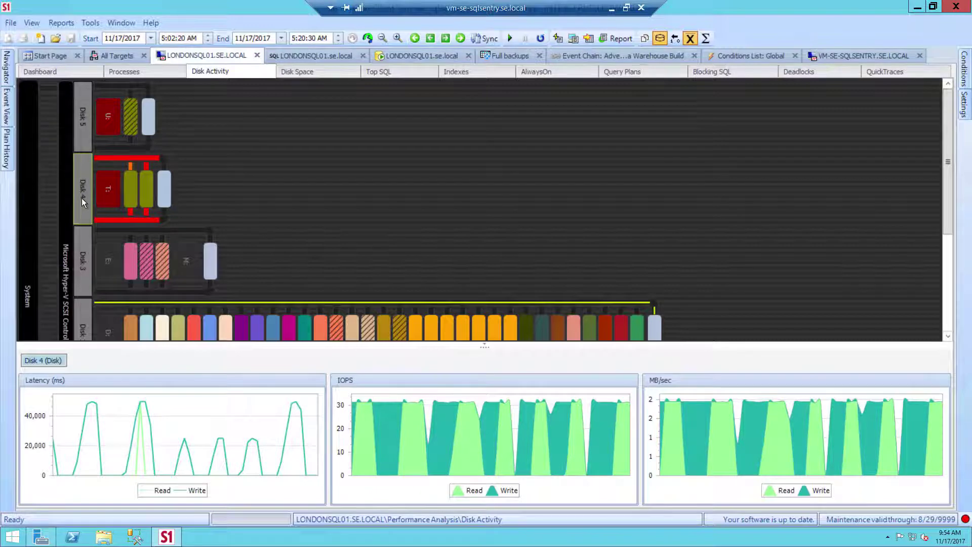
mouse_move(144, 196)
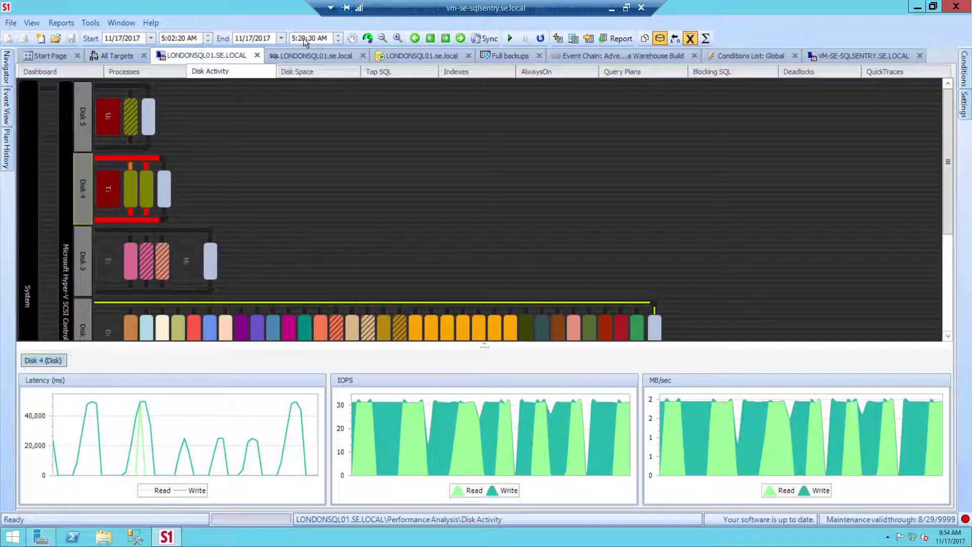
Turn on Sync to carry the time range over to Top SQL, and view its running queries followed by its completed queries
left_click(490, 39)
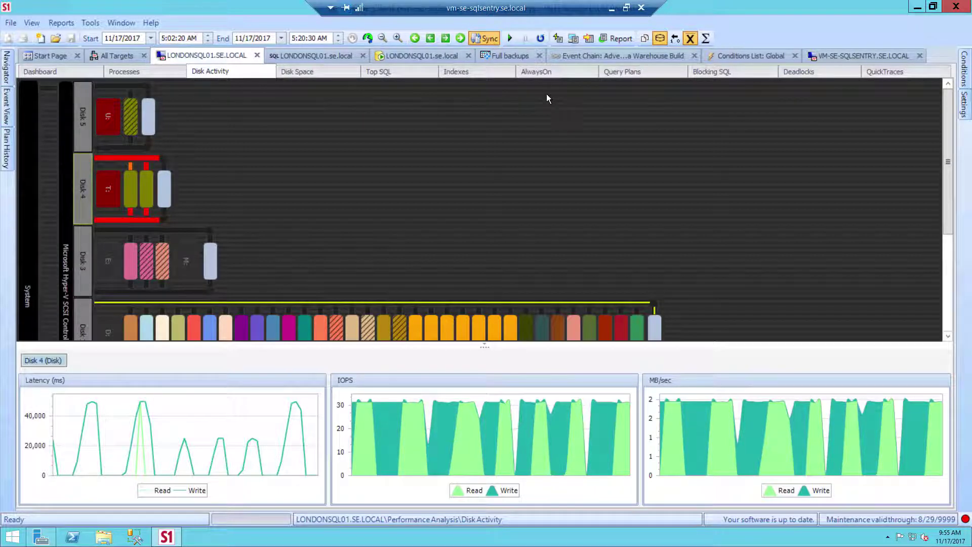
left_click(387, 74)
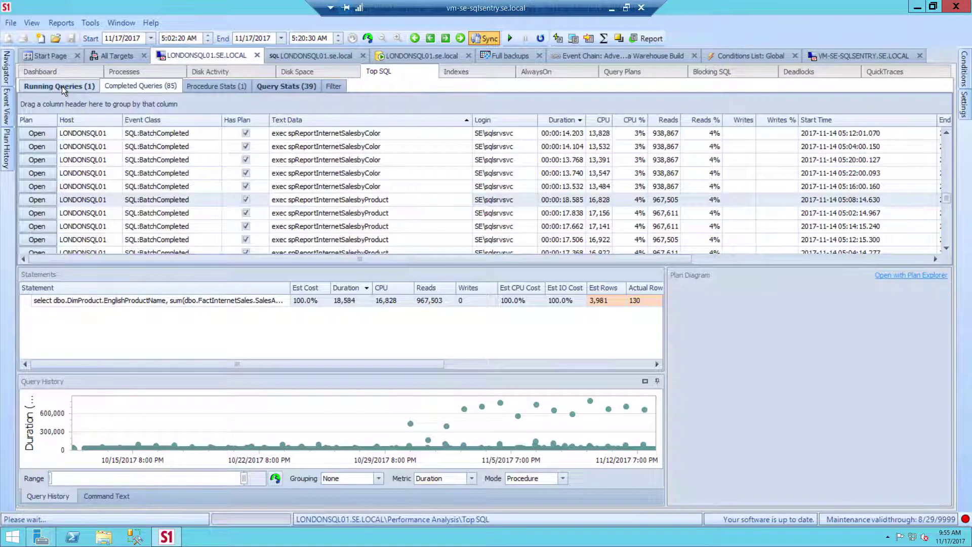
left_click(62, 86)
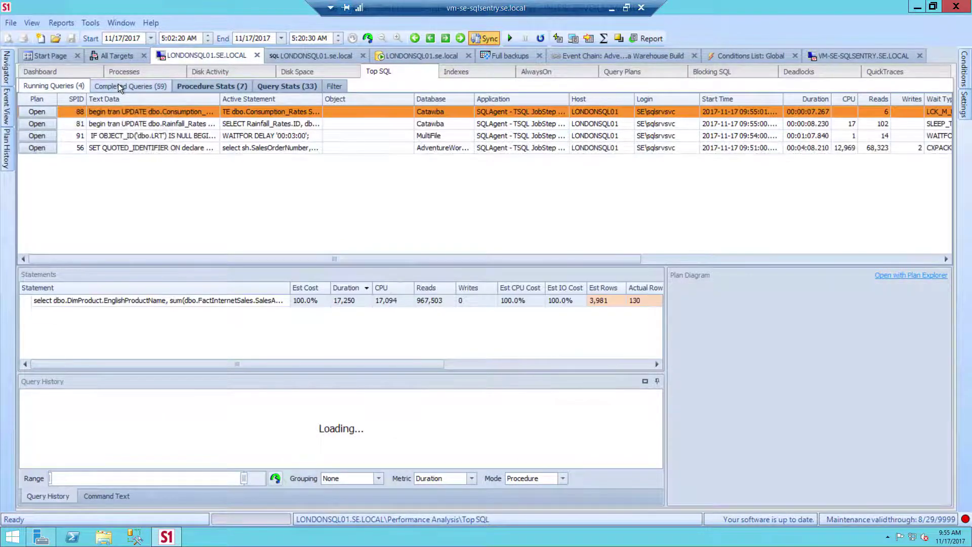
left_click(118, 85)
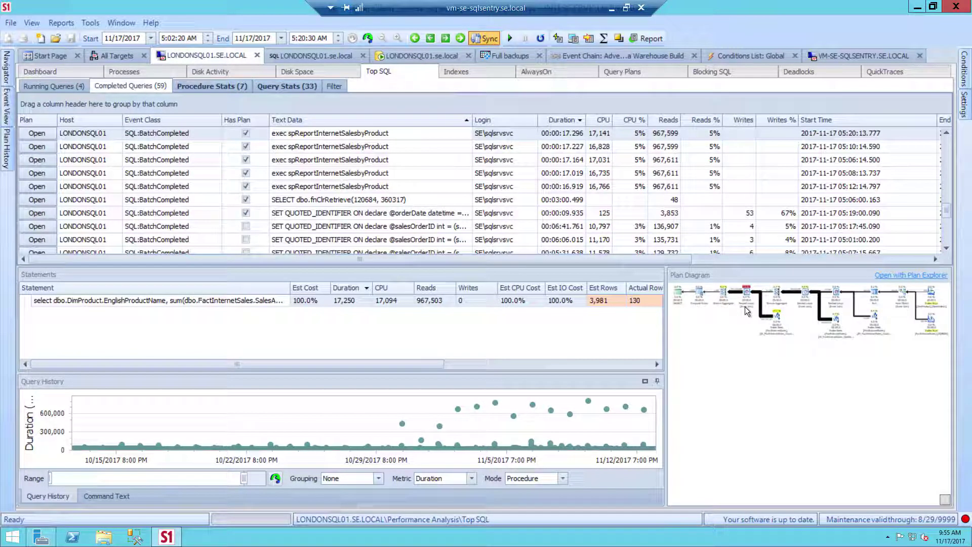
Inspect the slow executions of spReportInternetSalesbyProduct around 11/1/2017 in the query history chart
left_click(418, 439)
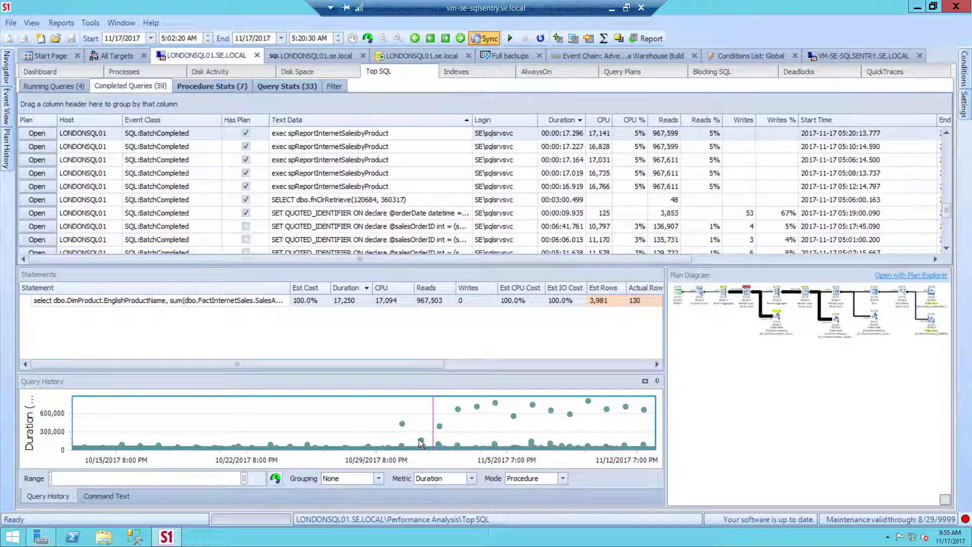
mouse_move(419, 442)
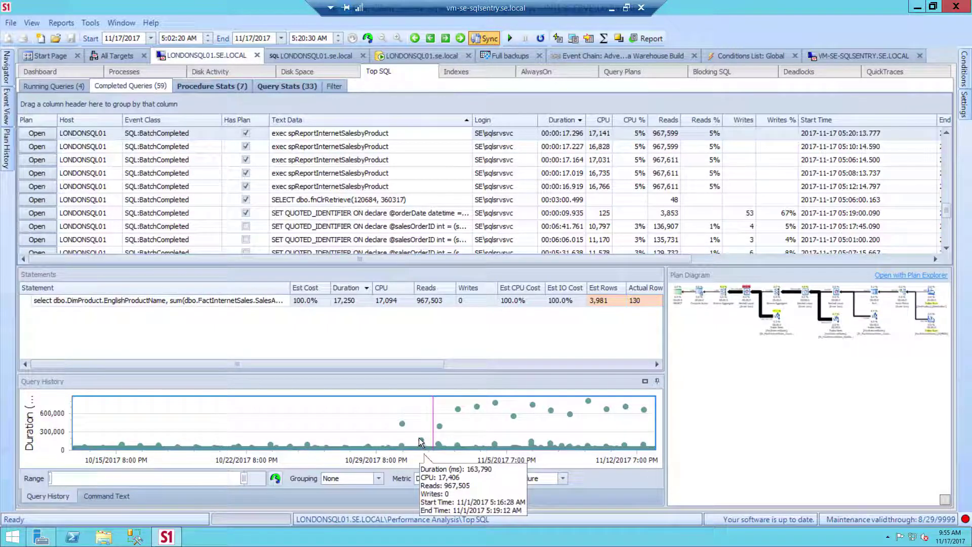
left_click(421, 441)
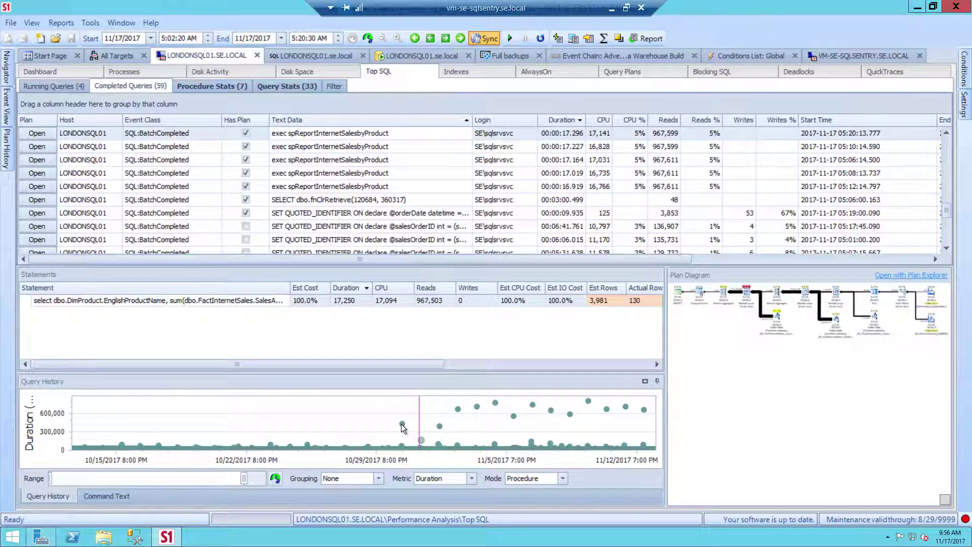
left_click(401, 424)
Switch to VM-SE-SQLSENTRY.SE.LOCAL's Top SQL and compare the execution plans plotted in the query history, including the 10/15/2017 and 10/31/2017 points
left_click(836, 55)
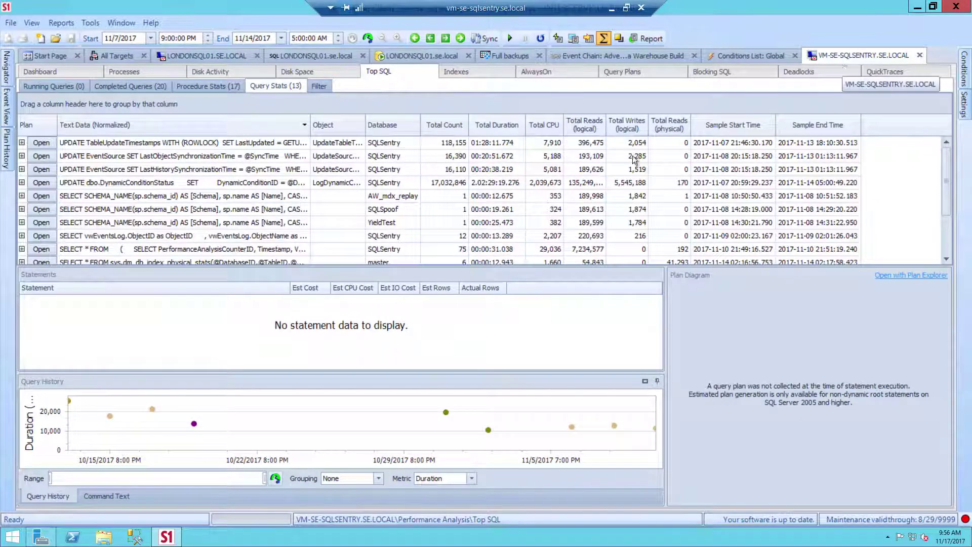
mouse_move(111, 415)
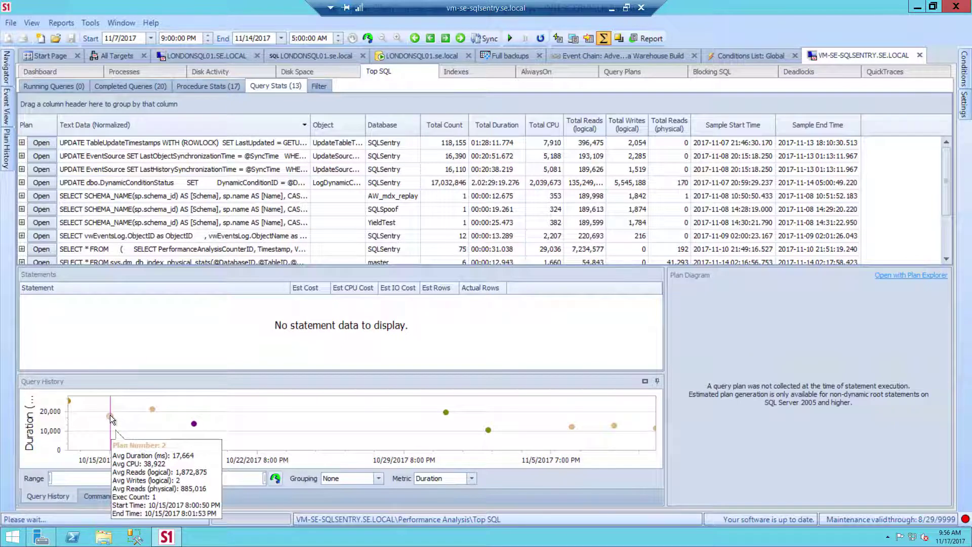
left_click(194, 423)
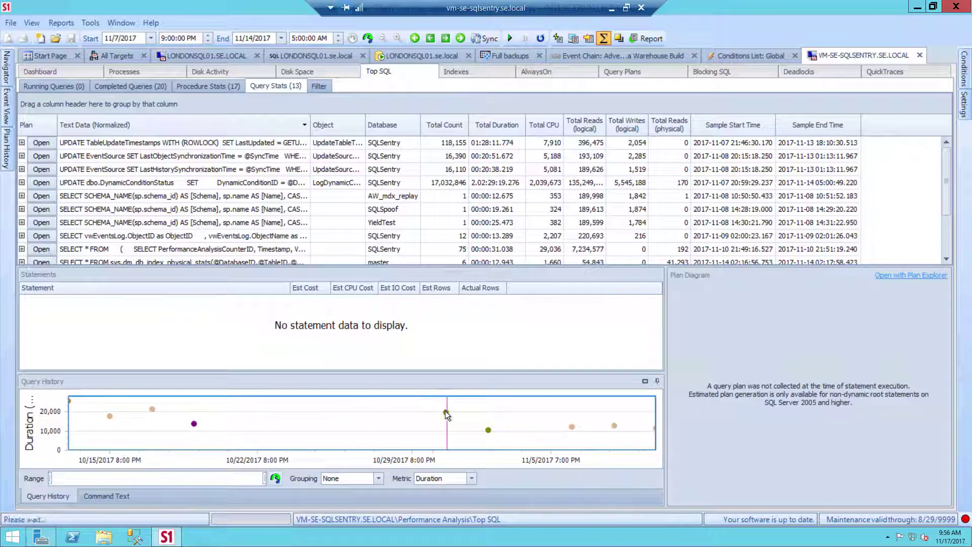
mouse_move(443, 413)
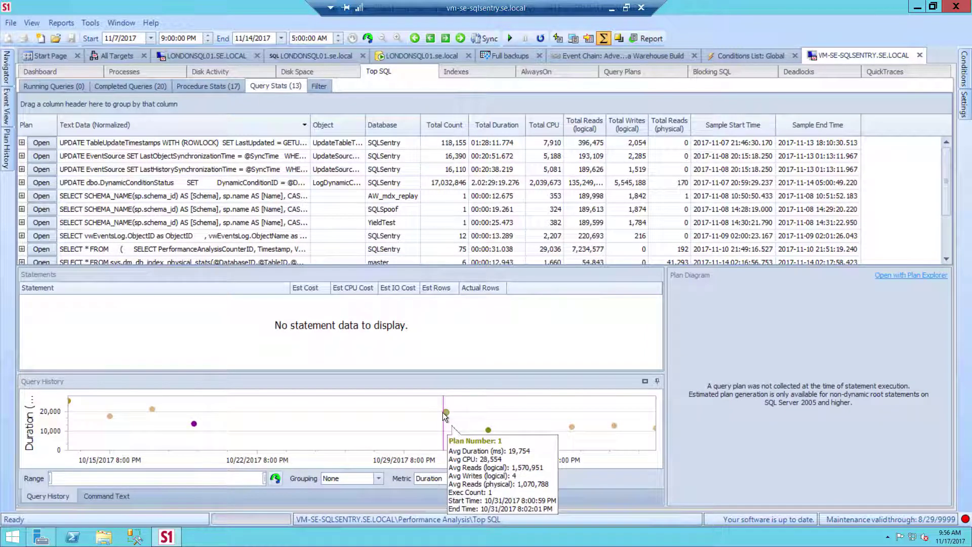
Check the 10/31/2017 point's options and the available metrics, and group VM-SE-SQLSENTRY.SE.LOCAL's query history chart by Day
right_click(447, 411)
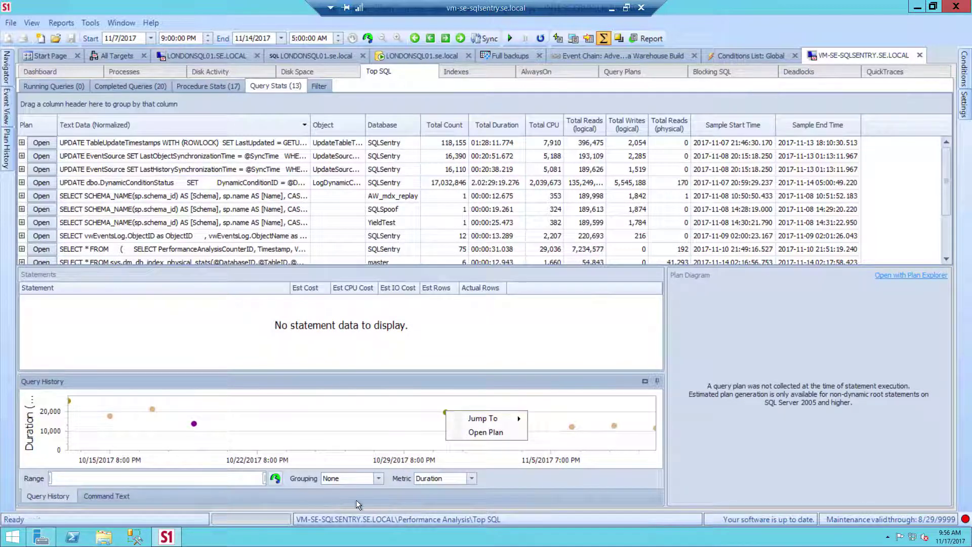
left_click(472, 479)
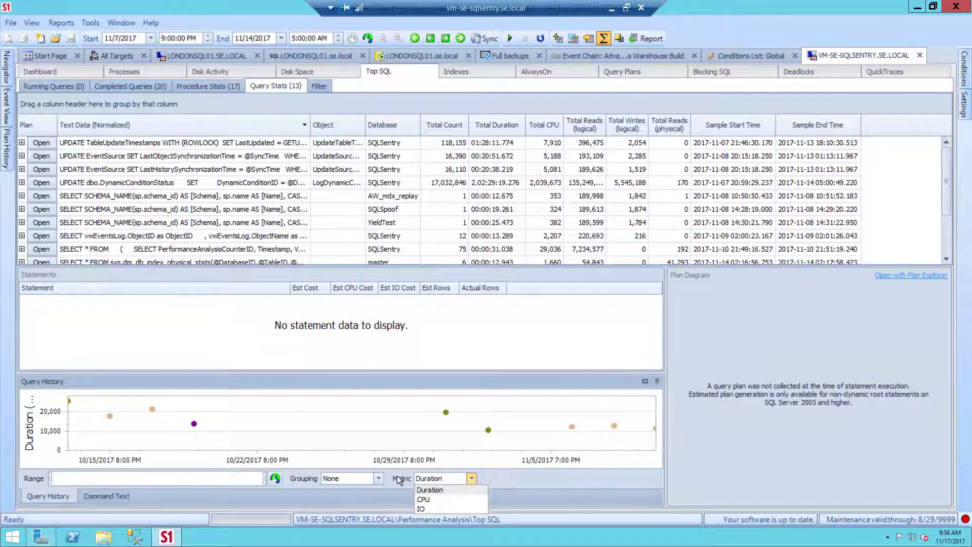
left_click(374, 476)
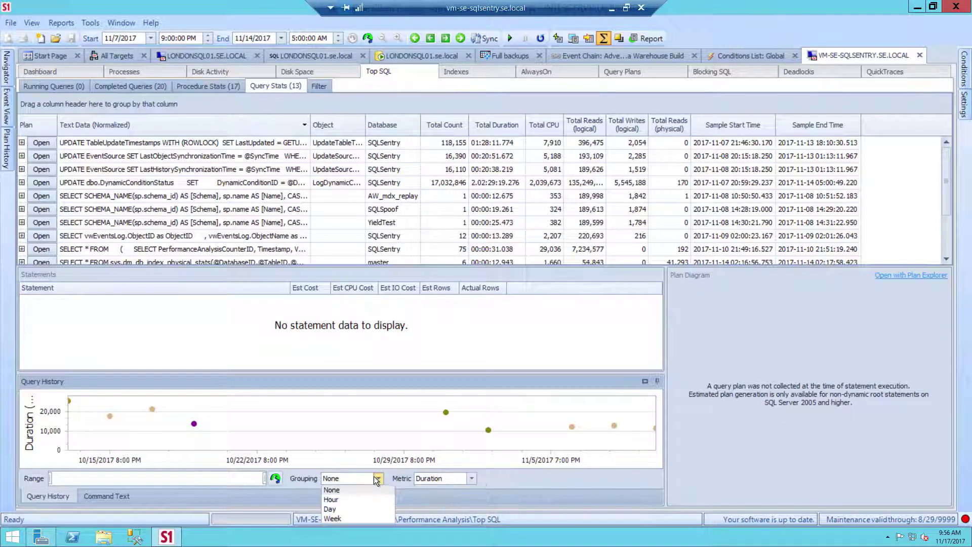
left_click(351, 507)
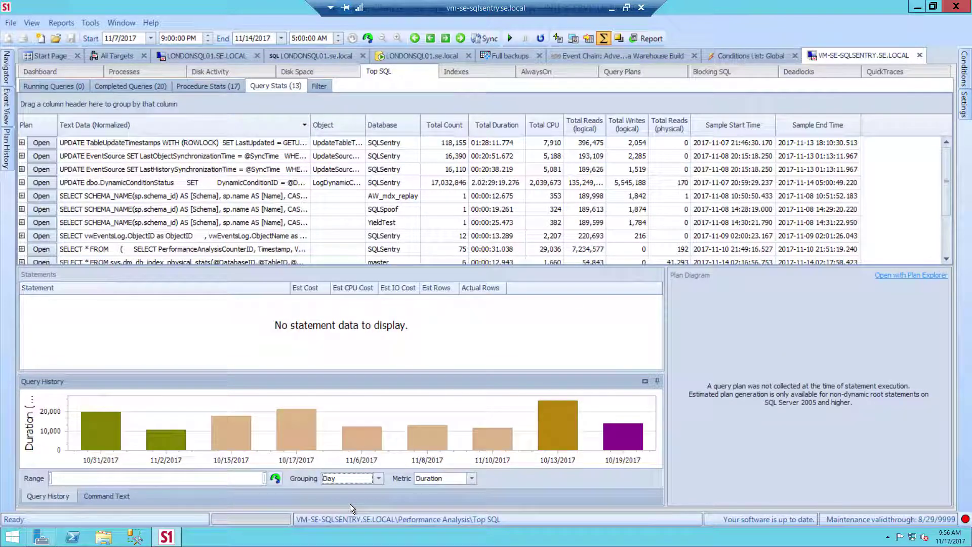
left_click(522, 445)
Return to LONDONSQL01's Top SQL, show the completed queries as normalized totals, and sort them by Writes % in descending order
left_click(227, 56)
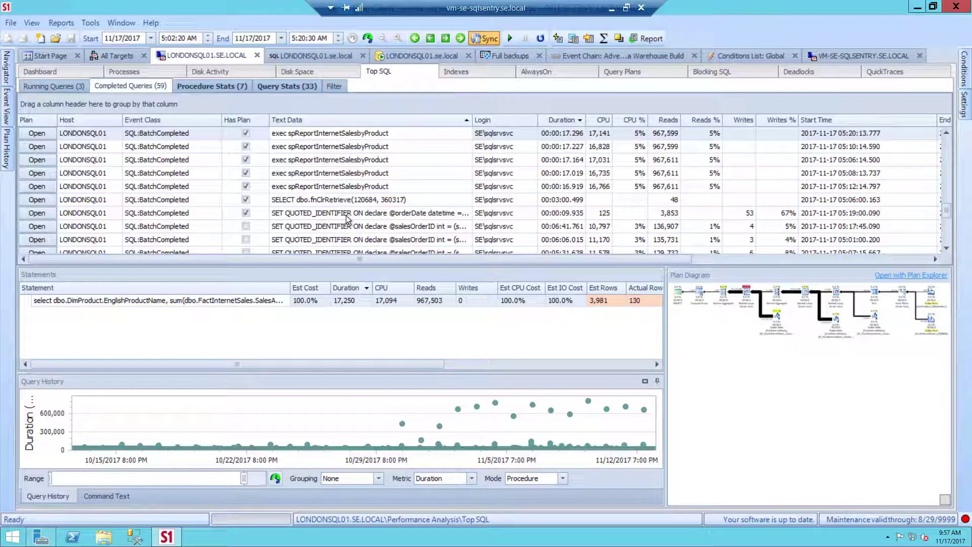
left_click(604, 39)
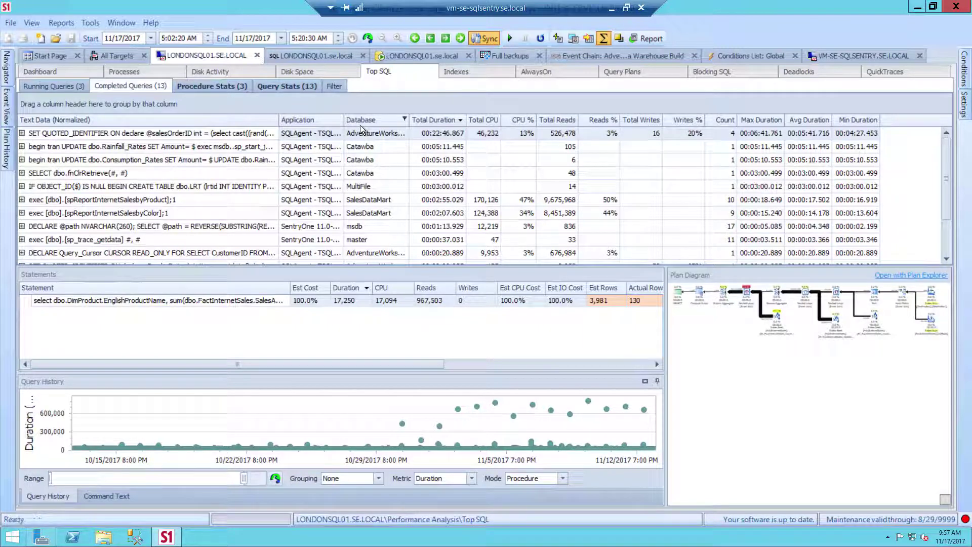
left_click(678, 119)
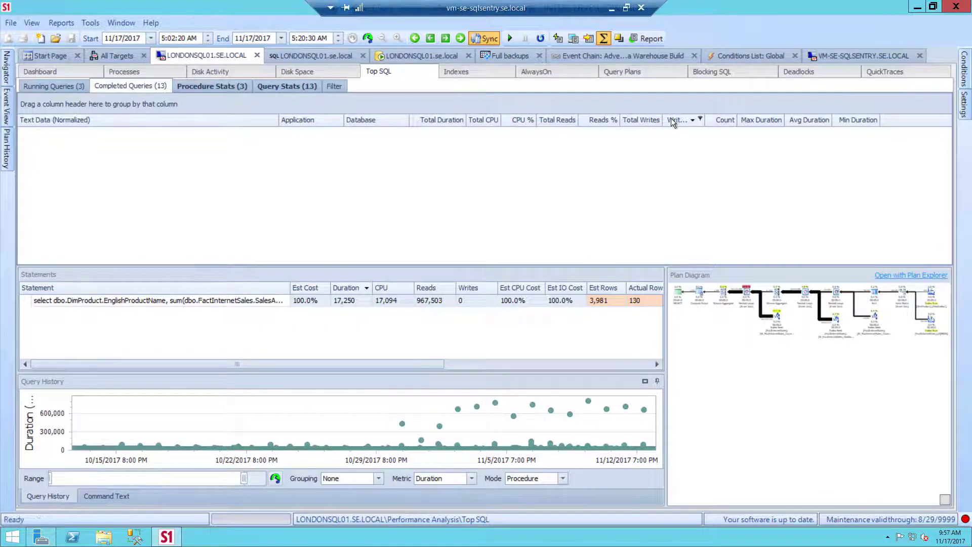
left_click(671, 120)
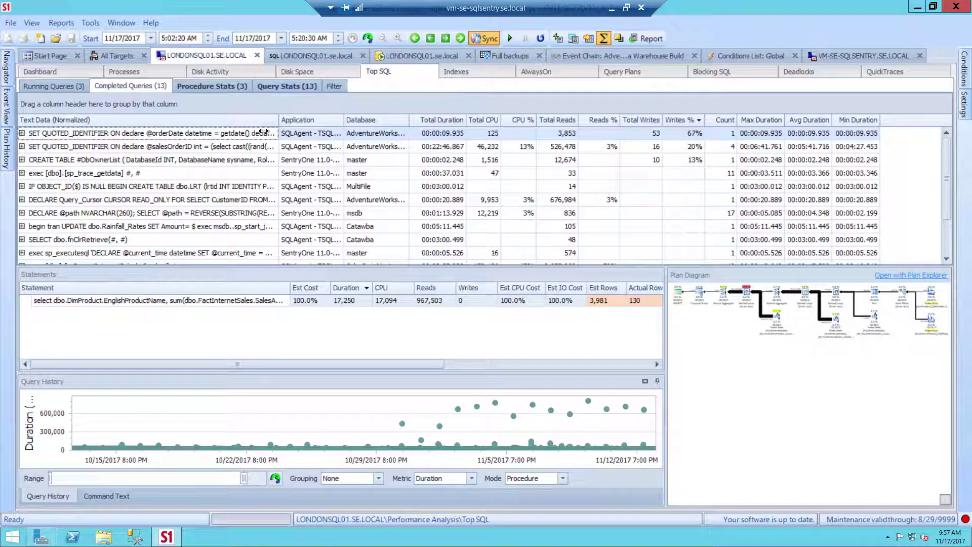
Sort the completed query totals by Reads % in descending order and expand the spReportInternetSalesbyColor executions
left_click(591, 122)
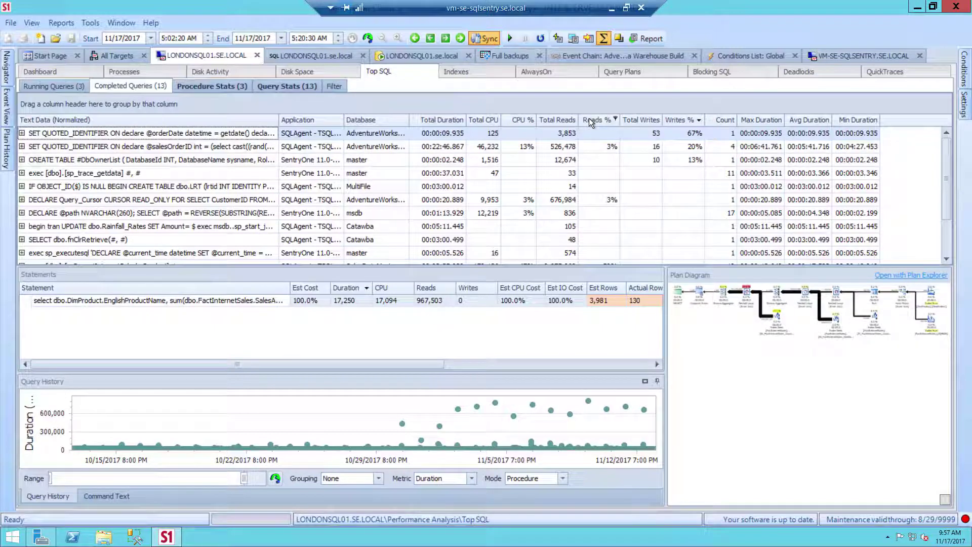
left_click(589, 119)
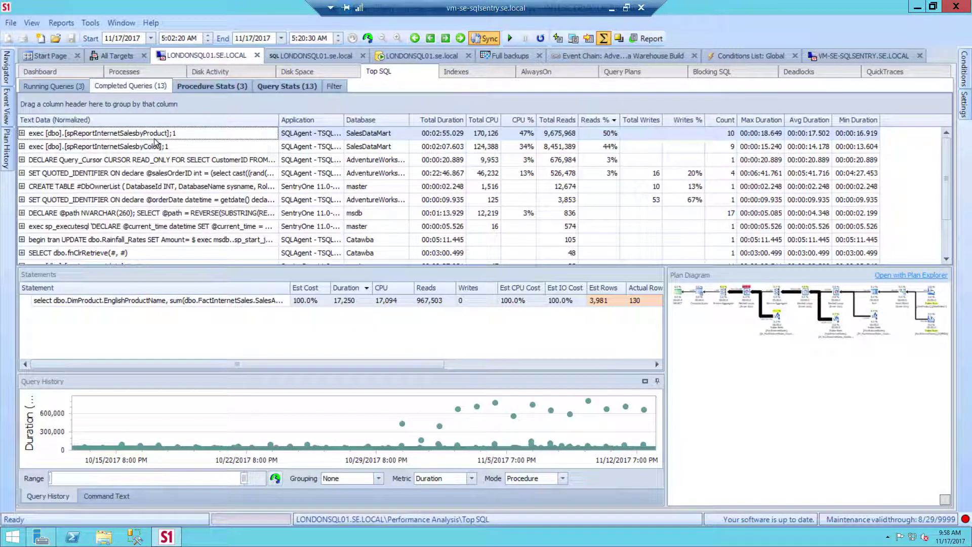
left_click(22, 147)
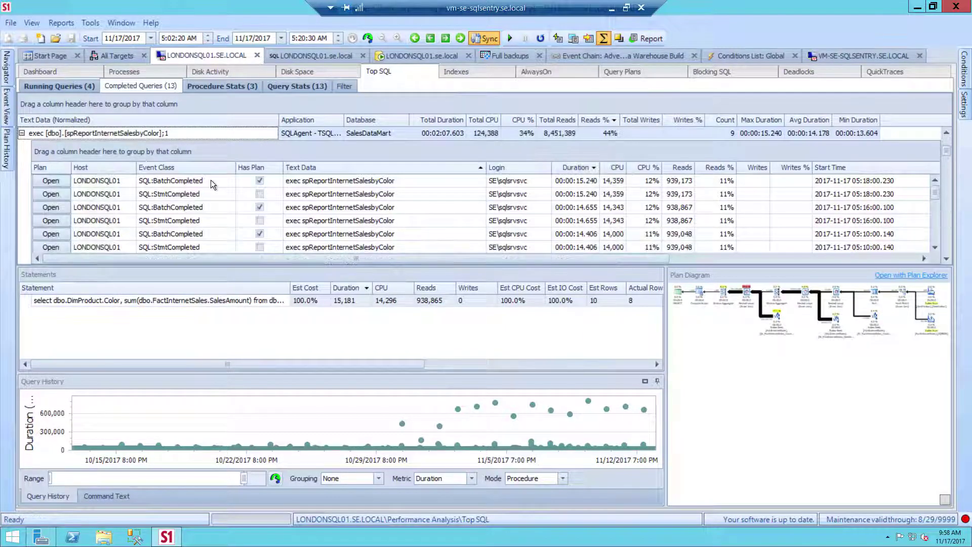
Jump to Runtime Stats from the first spReportInternetSalesbyColor batch and inspect its 5:18 AM execution in the duration chart
right_click(216, 181)
mouse_move(268, 188)
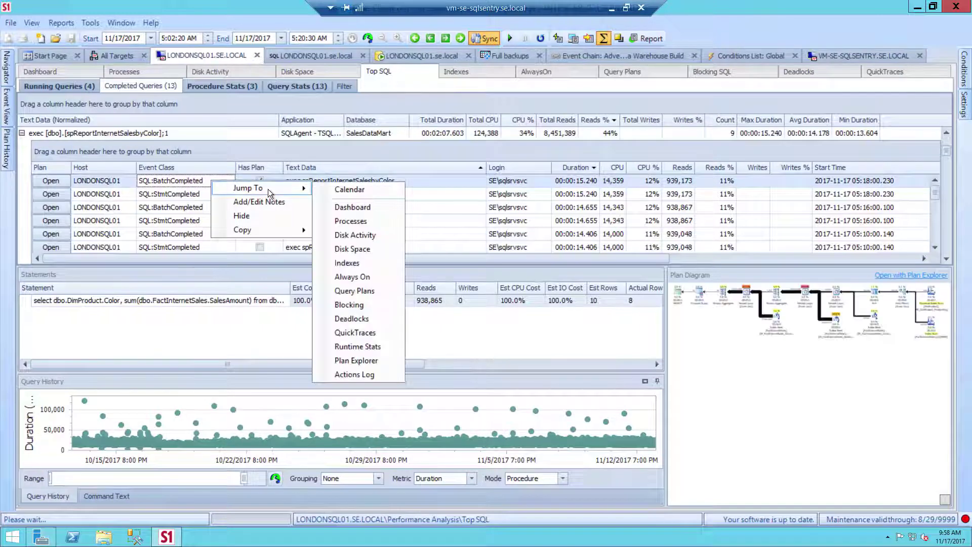
left_click(361, 349)
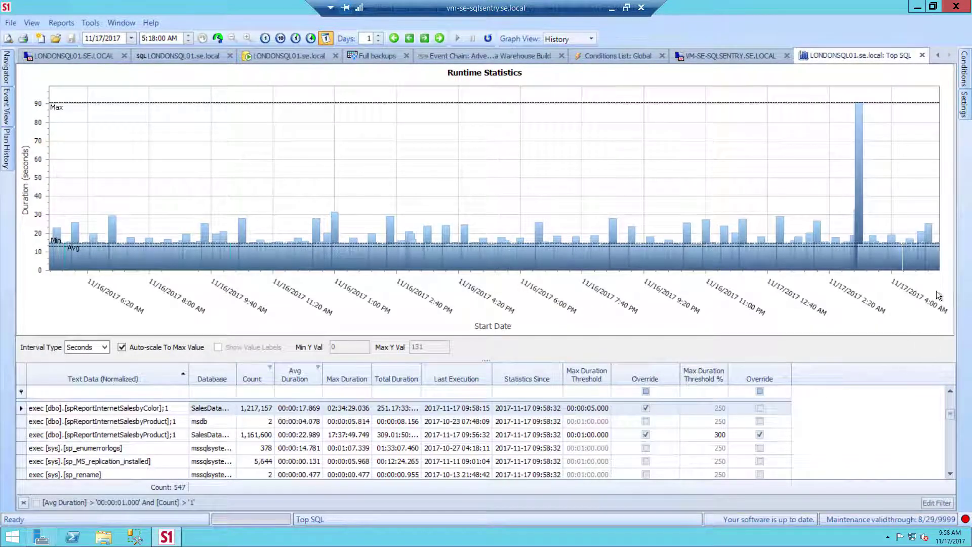
mouse_move(938, 265)
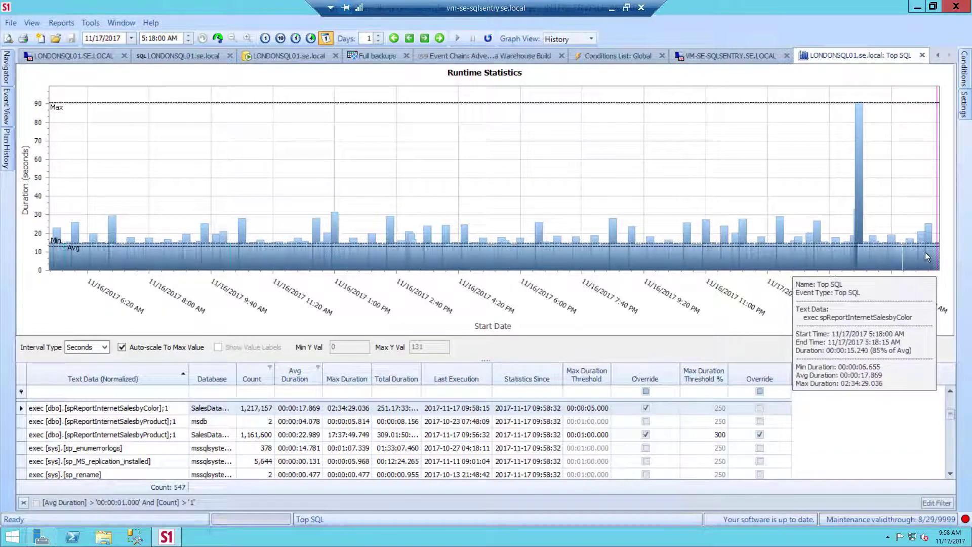
Inspect the 11/17/2017 3:08 AM duration spike and its jump destinations, and close the runtime statistics
mouse_move(861, 189)
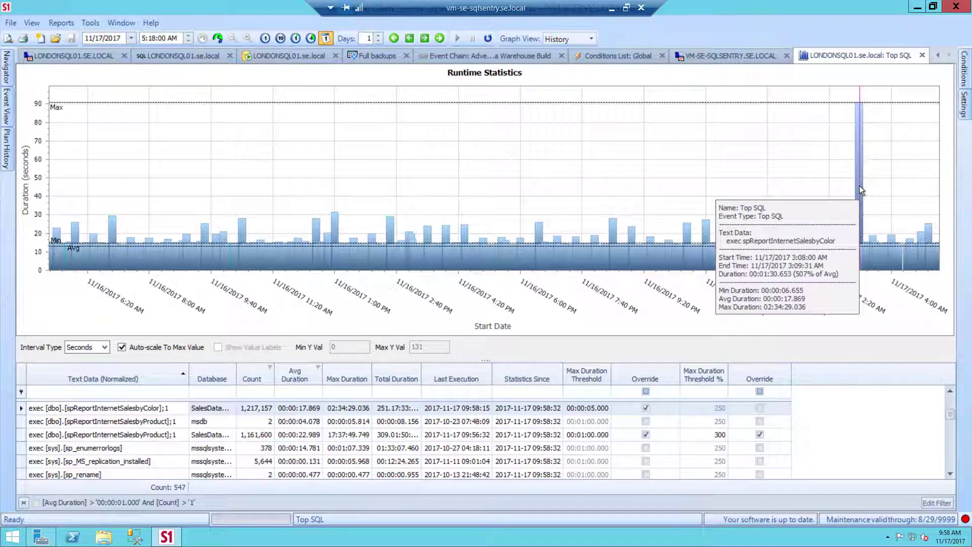
right_click(860, 186)
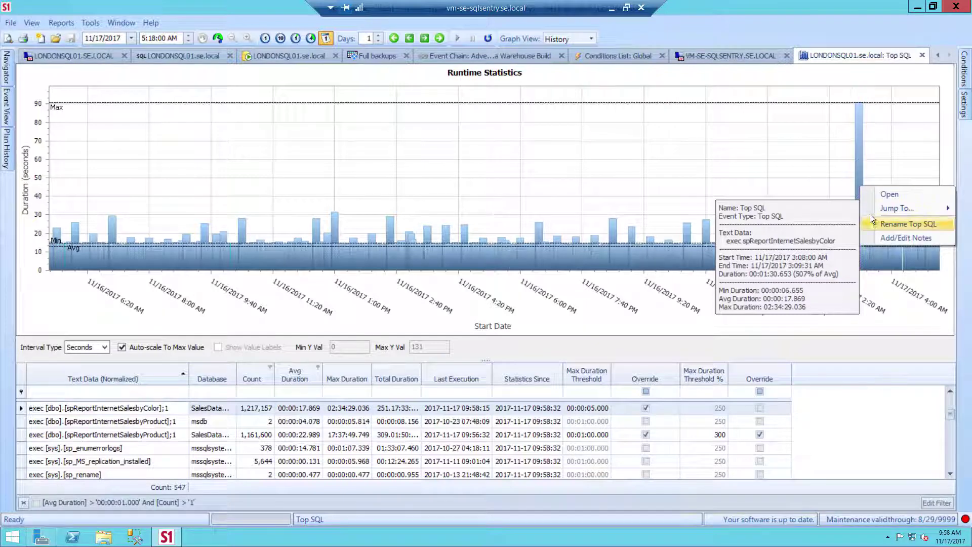
mouse_move(870, 210)
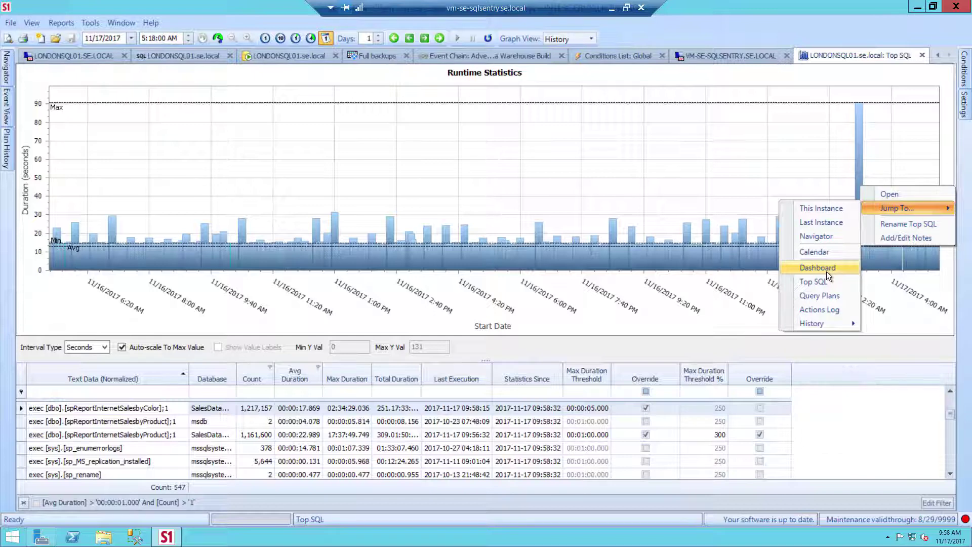
left_click(822, 350)
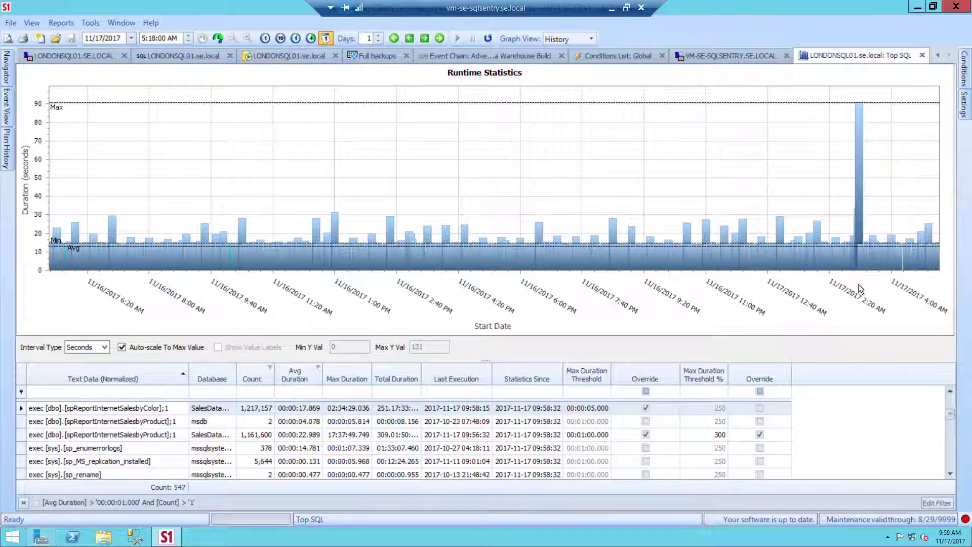
left_click(922, 56)
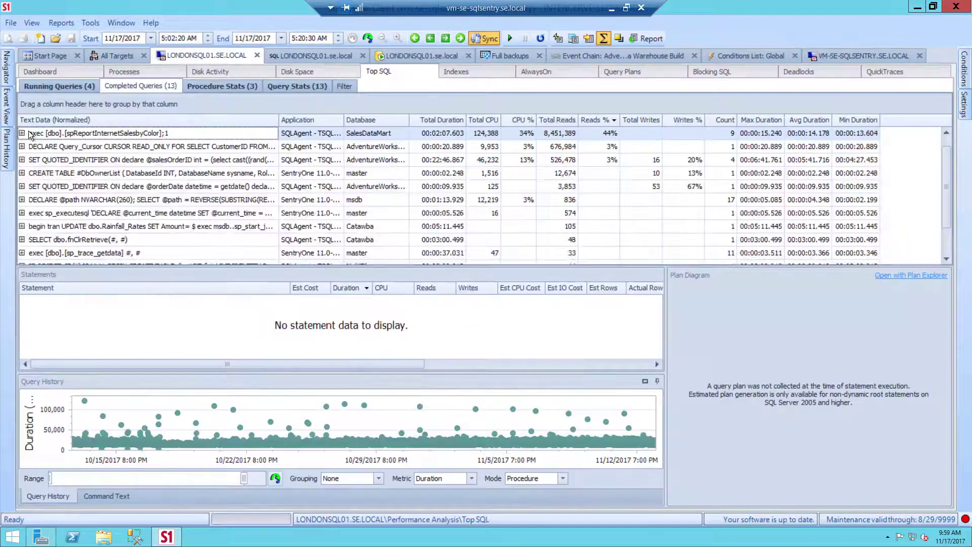
View LONDONSQL01's Procedure Stats and Query Stats, and bring up the query history of the high-count SELECT DueDate, COUNT(*) query
left_click(221, 87)
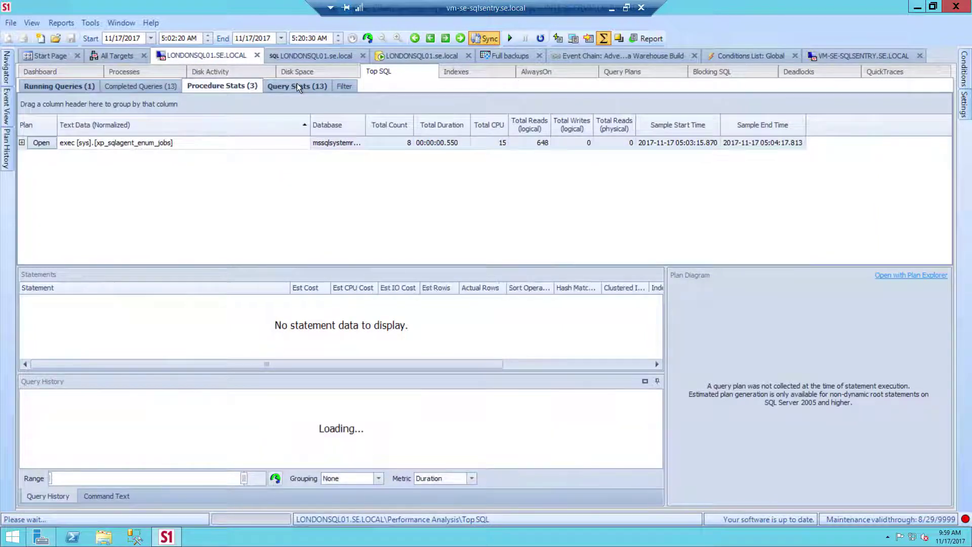
left_click(297, 86)
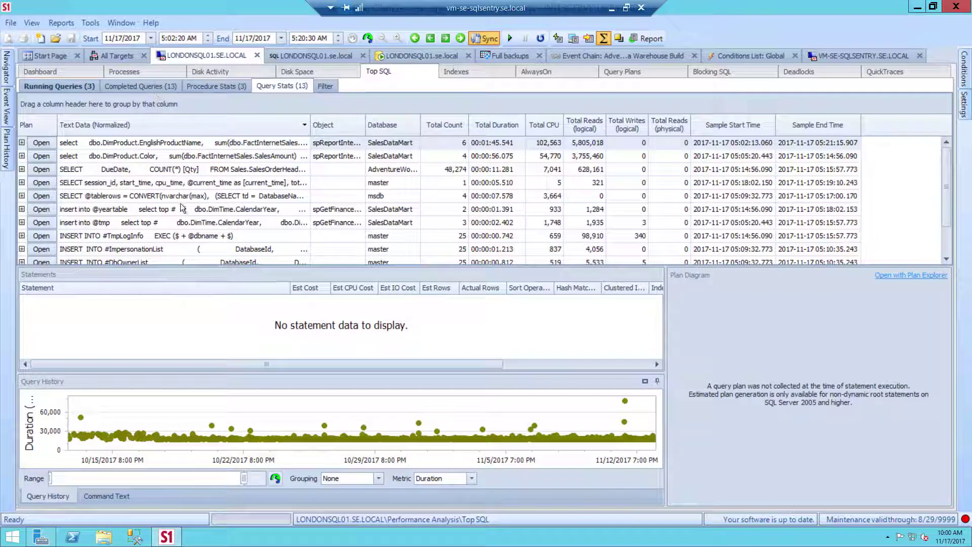
left_click(198, 169)
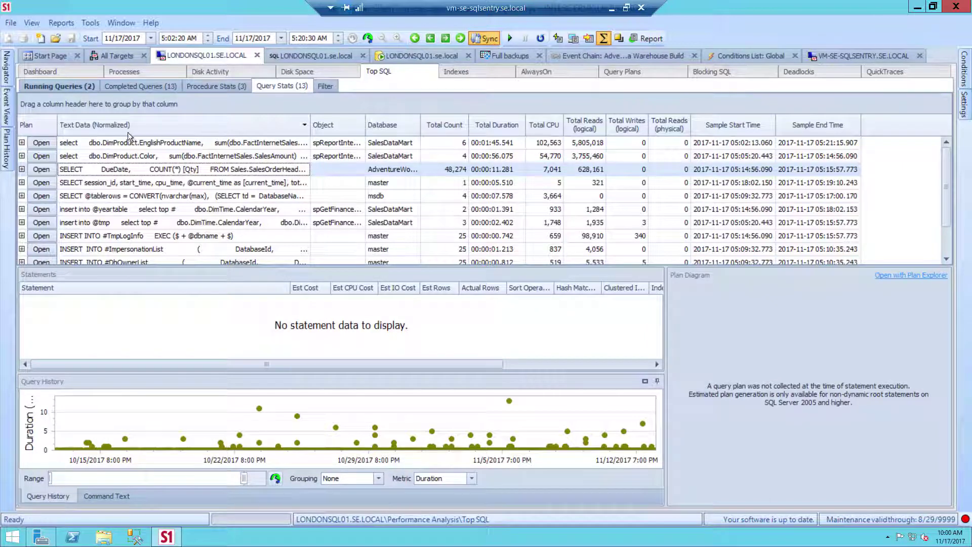
Expand spReportInternetSalesbyProduct under the completed queries and switch to its already open Plan Explorer plan
left_click(145, 84)
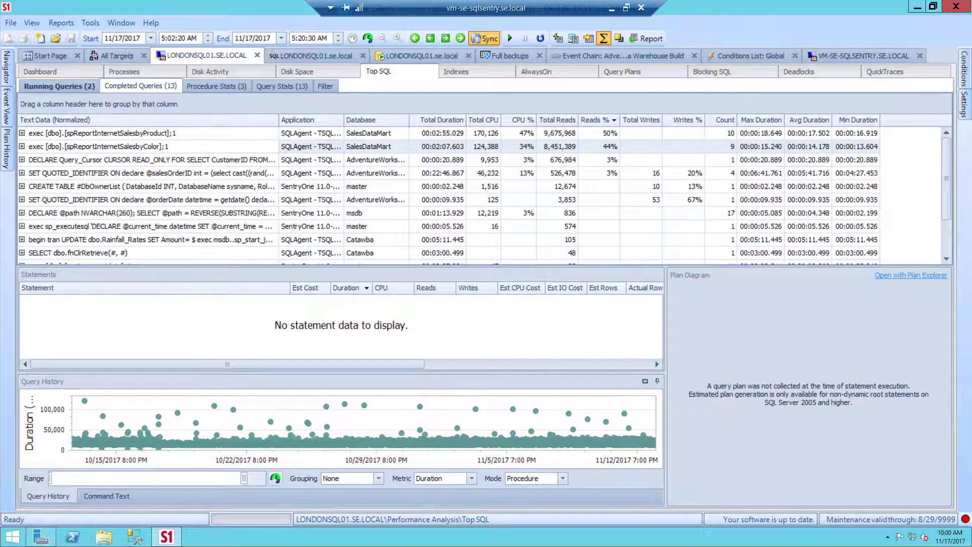
left_click(22, 133)
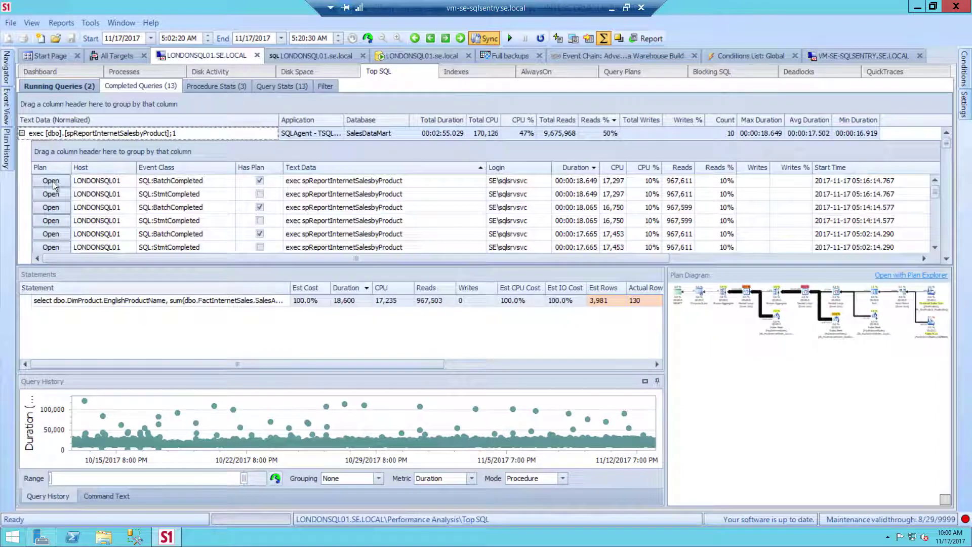
left_click(925, 274)
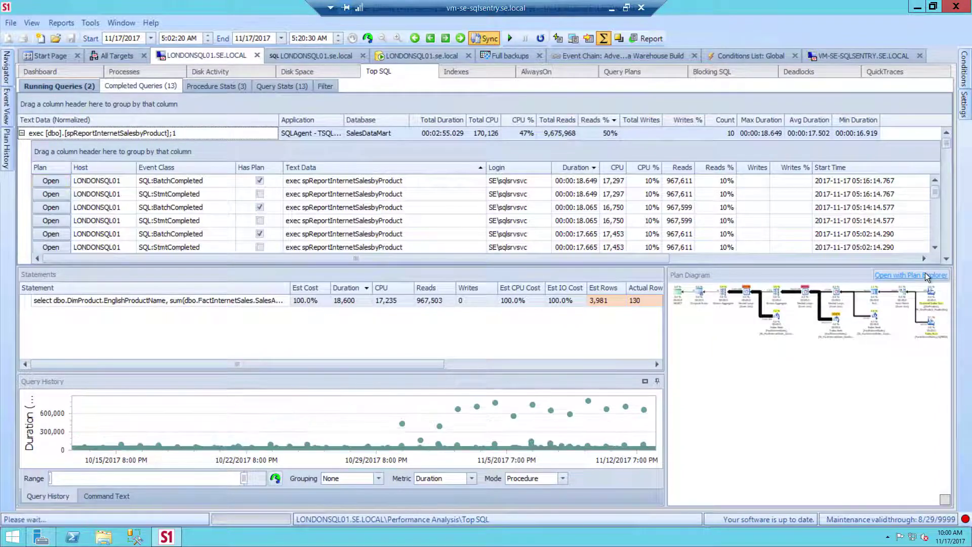
left_click(311, 57)
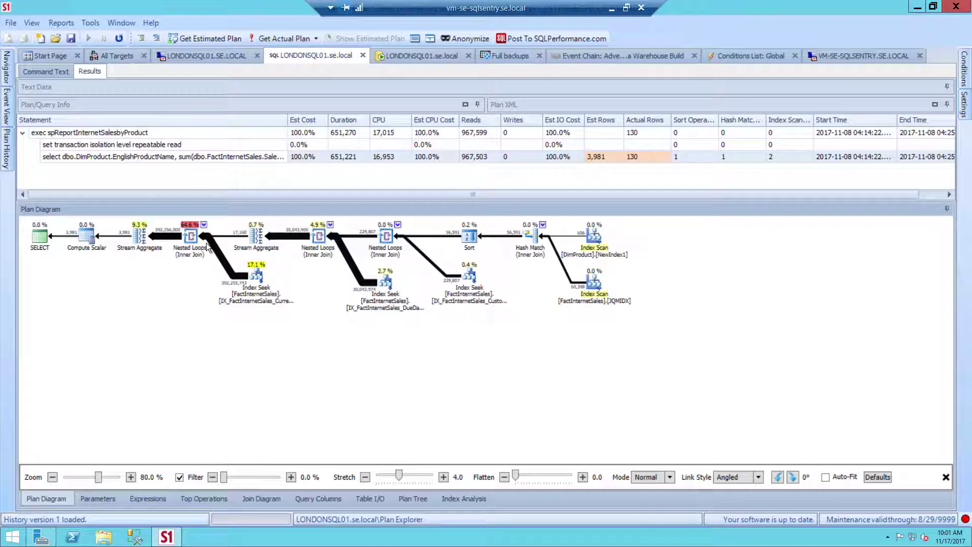
Review the plan diagram's display options for costs by I/O or CPU and line widths by rows or data size
right_click(157, 283)
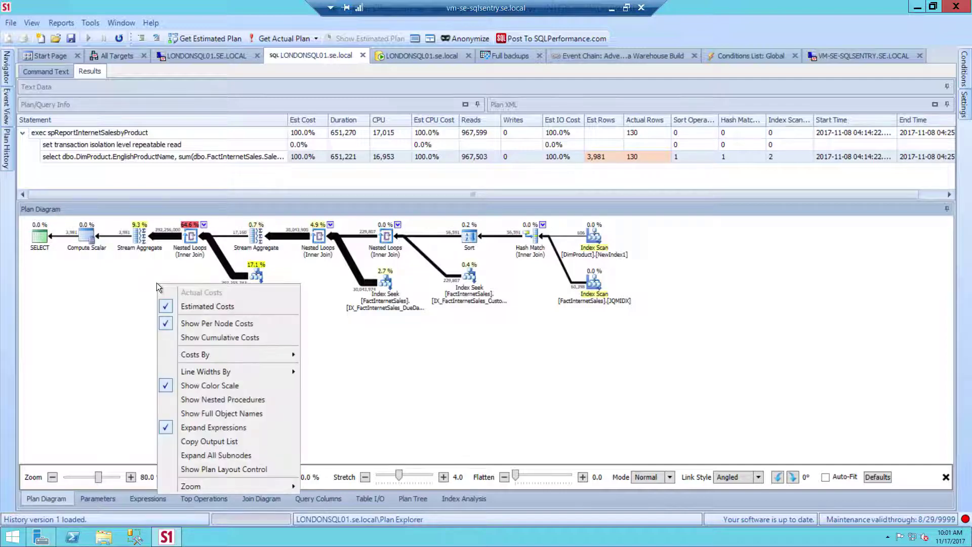
mouse_move(180, 357)
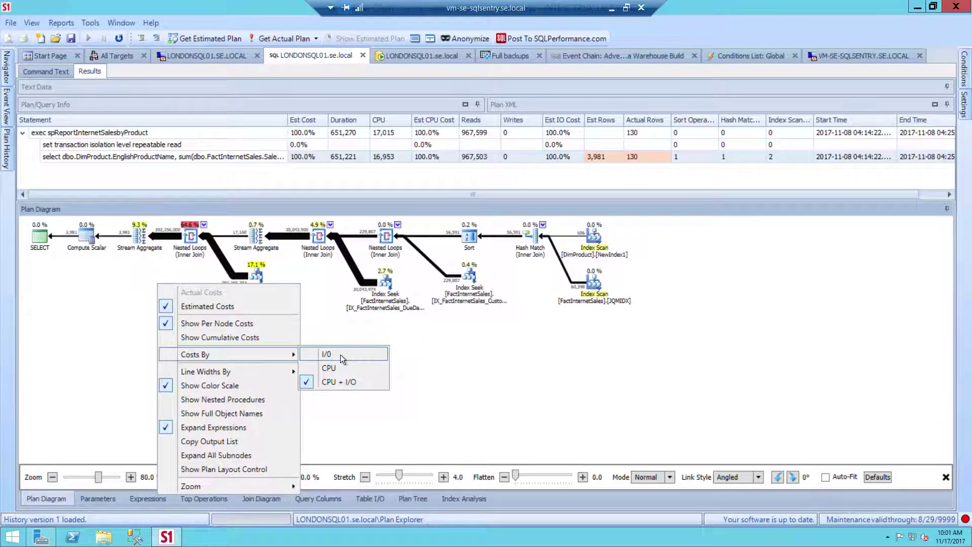
mouse_move(279, 373)
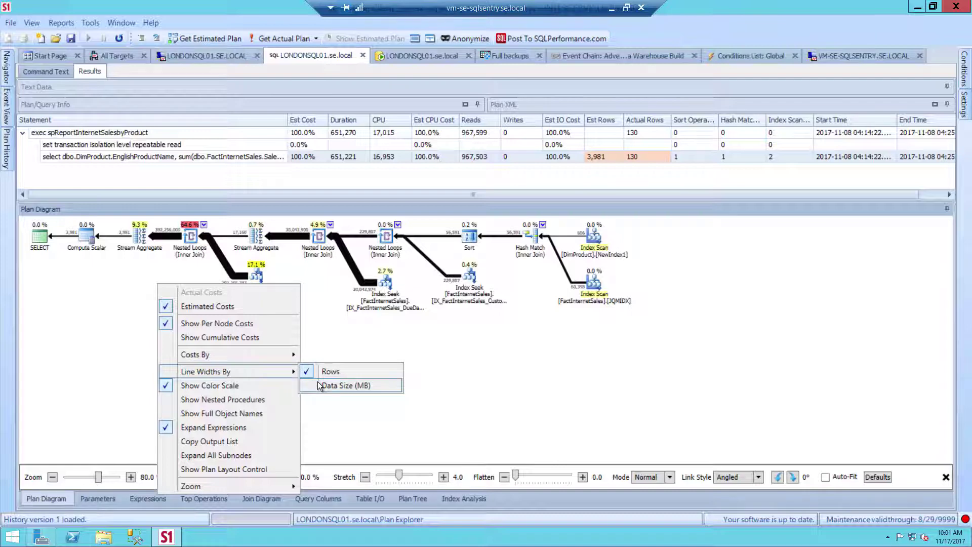
left_click(606, 384)
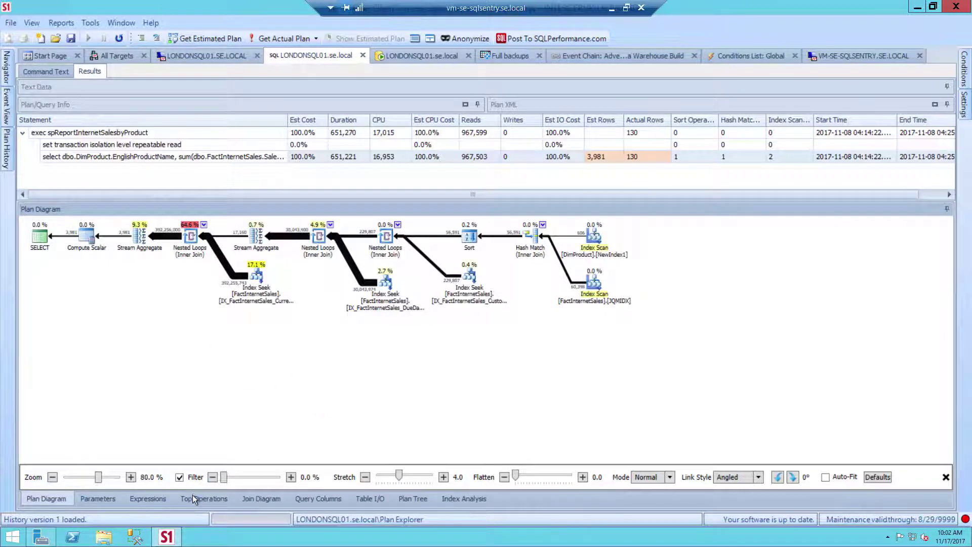
Examine the Index Seek rows in Top Operations and locate the one with 0.4% estimated cost in the plan diagram
left_click(205, 498)
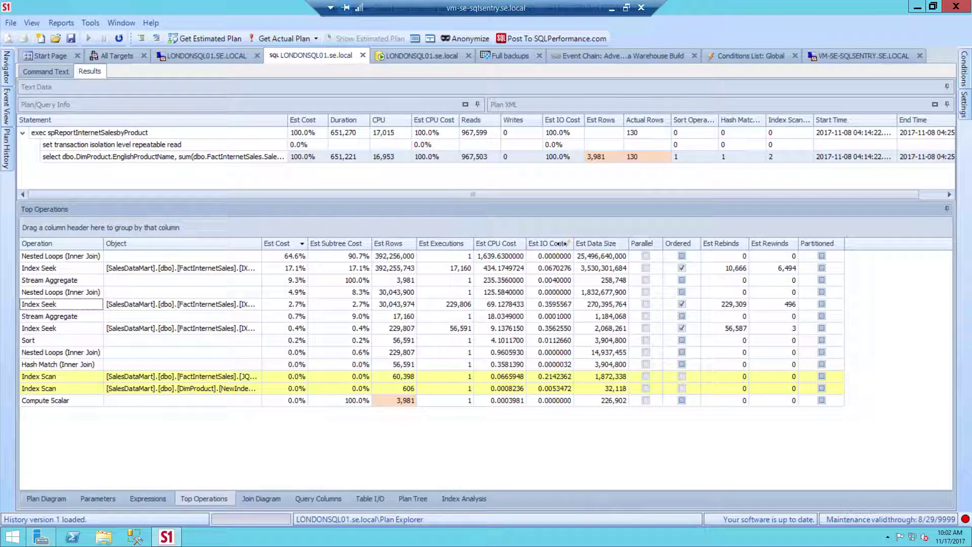
left_click(458, 304)
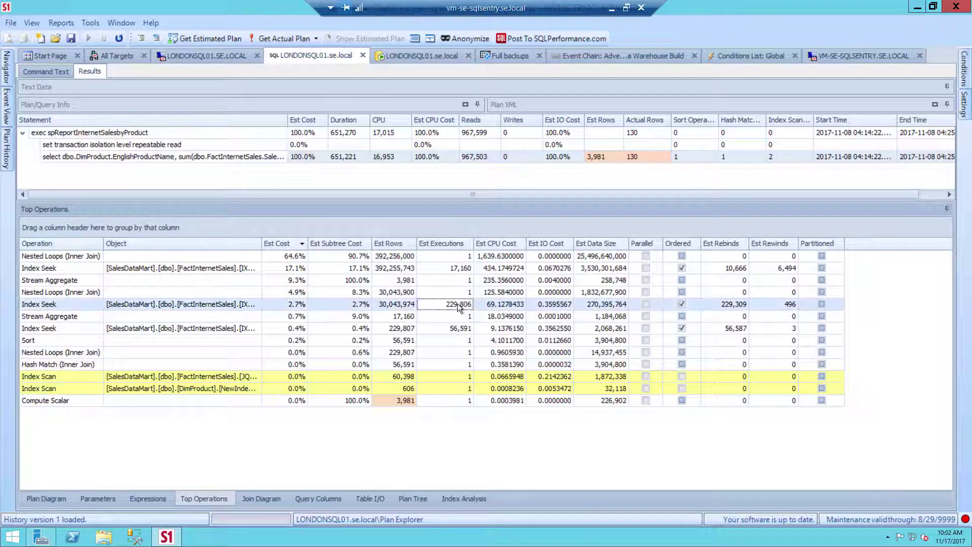
left_click(64, 307)
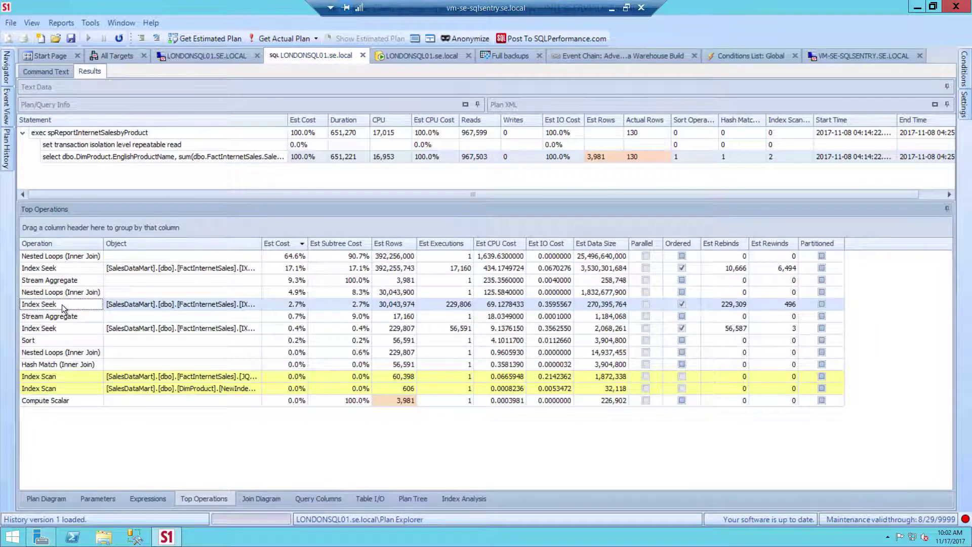
key("Down")
key("Down")
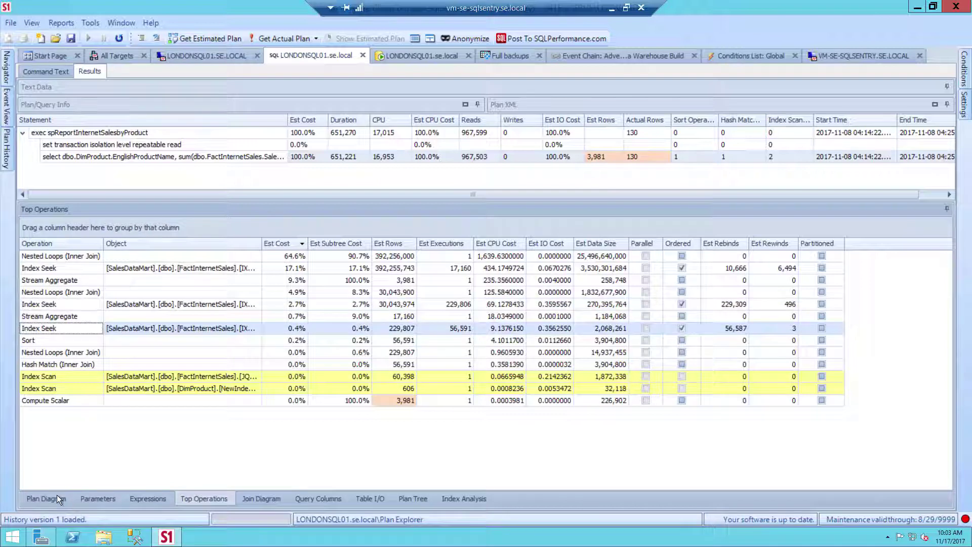
left_click(57, 498)
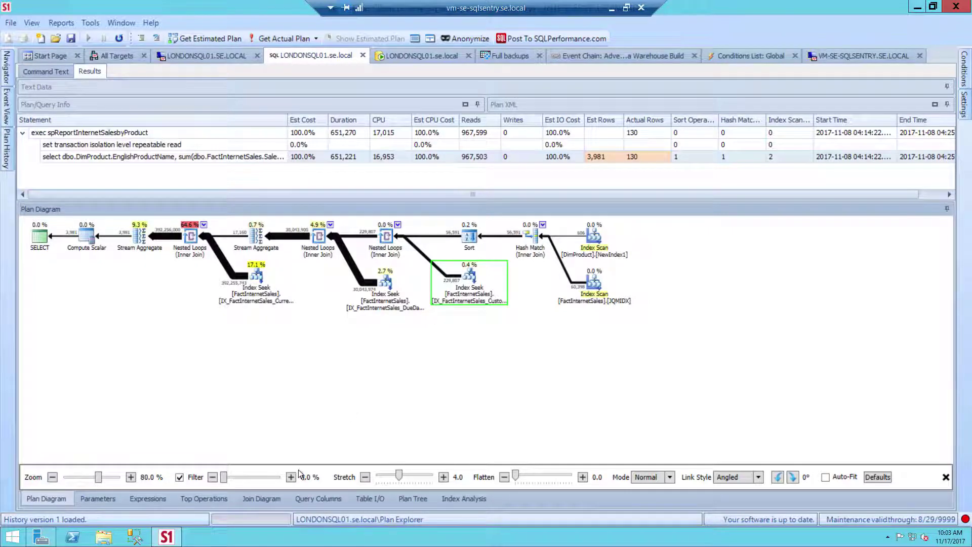
Review the statement's query columns, expressions, parameters and join diagram, and return to the plan diagram
left_click(311, 499)
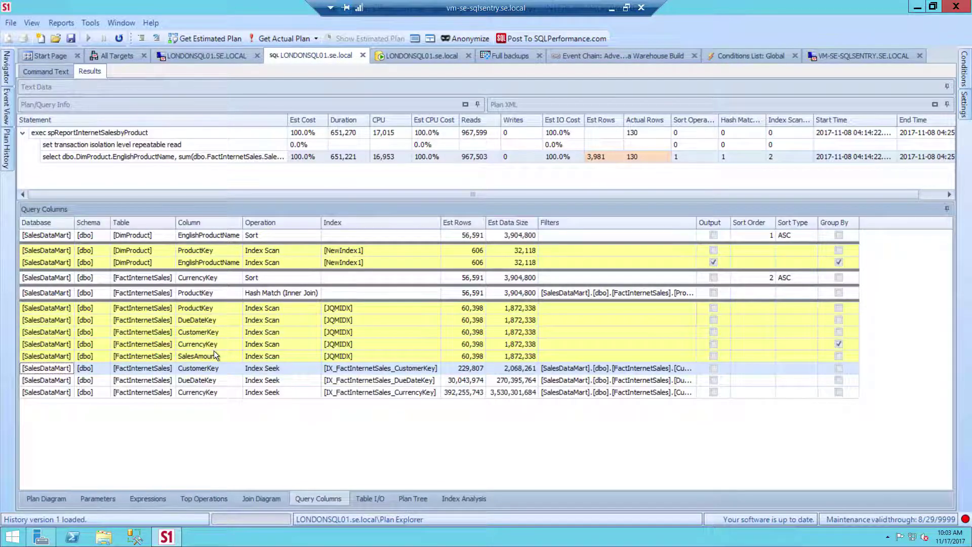
left_click(148, 498)
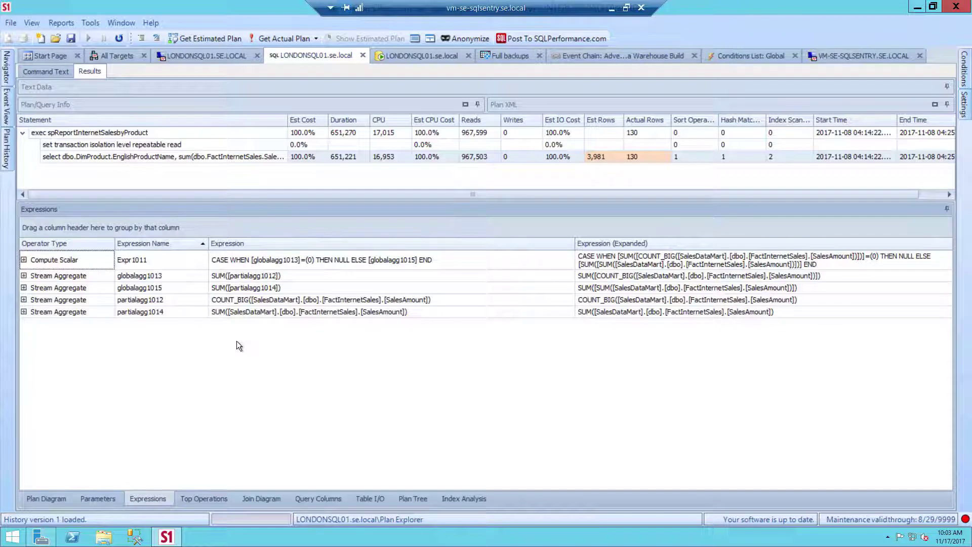
left_click(91, 499)
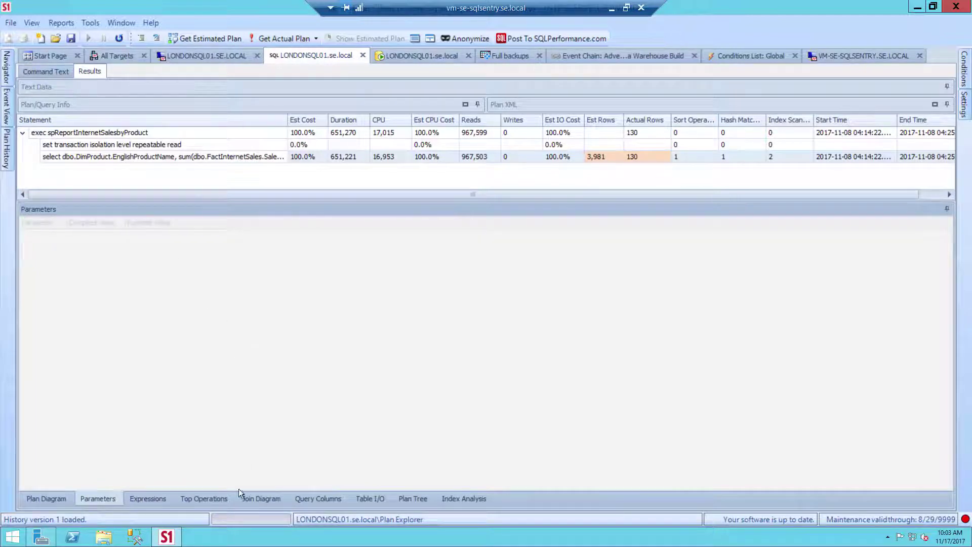
left_click(249, 500)
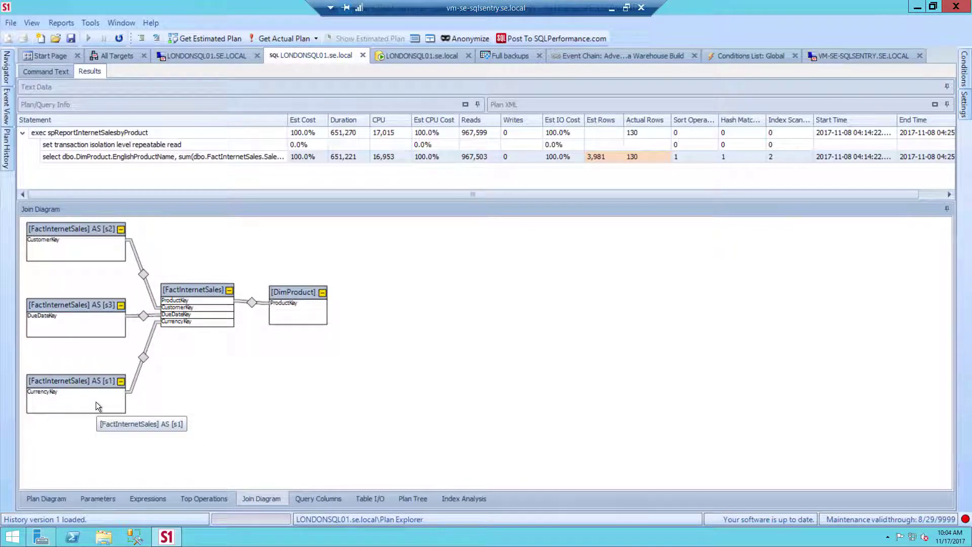
left_click(53, 498)
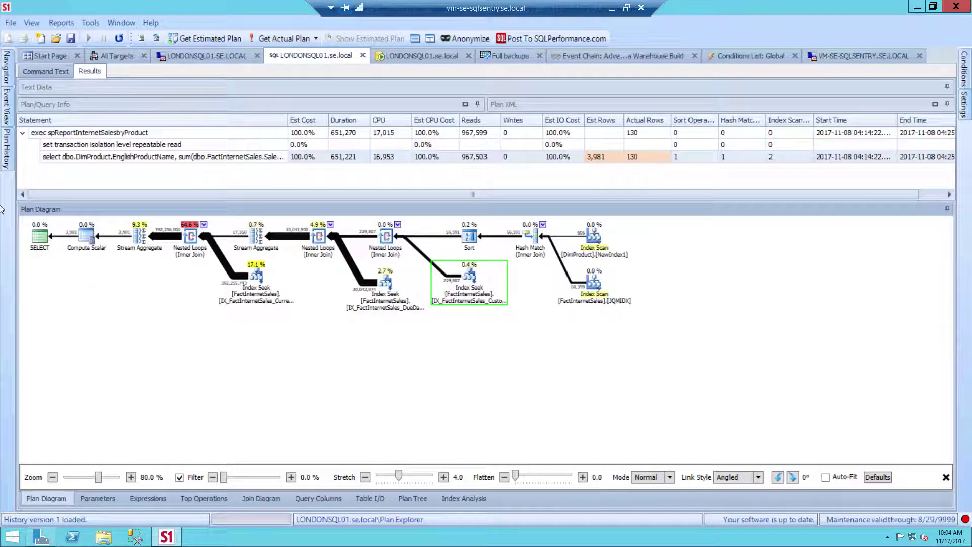
Load version 2 from the plan history and add the comment "updated stats" to it
mouse_move(9, 158)
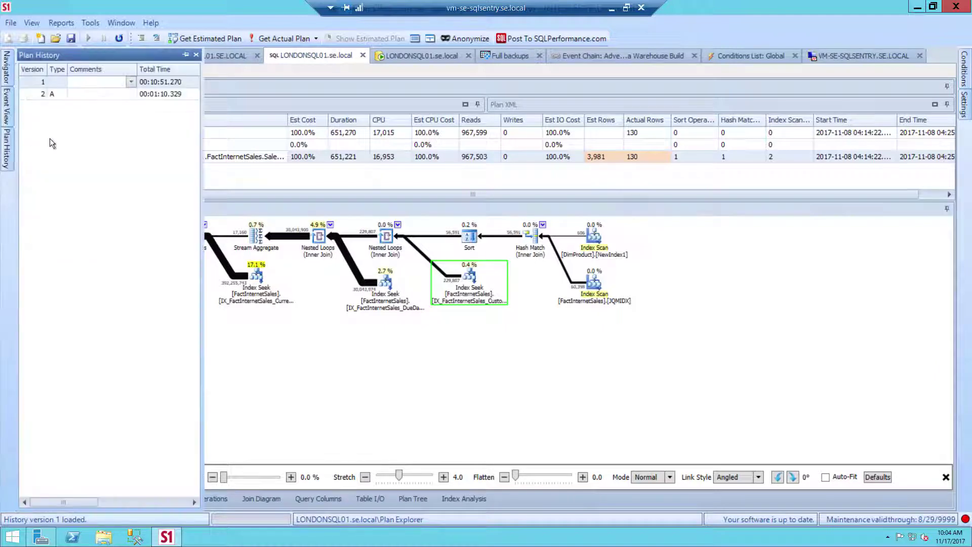
left_click(186, 55)
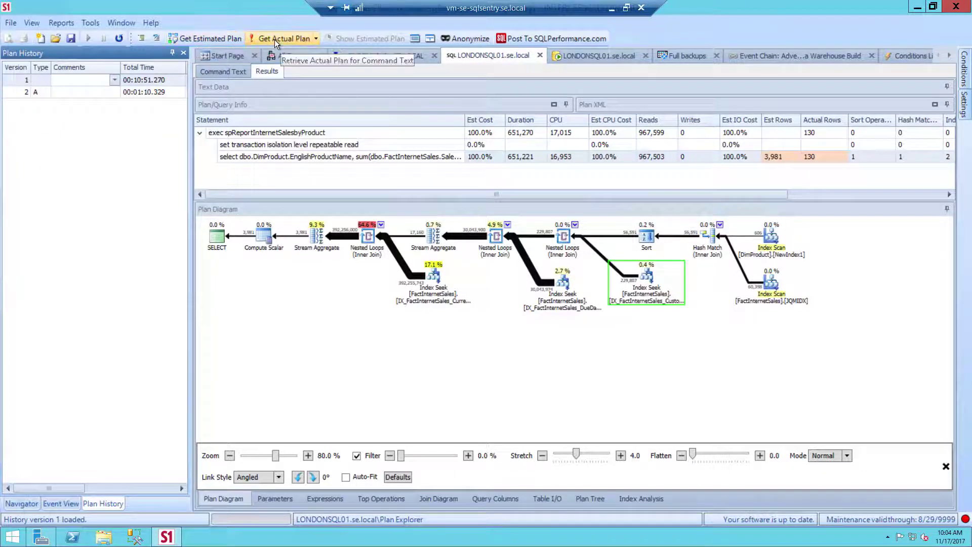
left_click(90, 92)
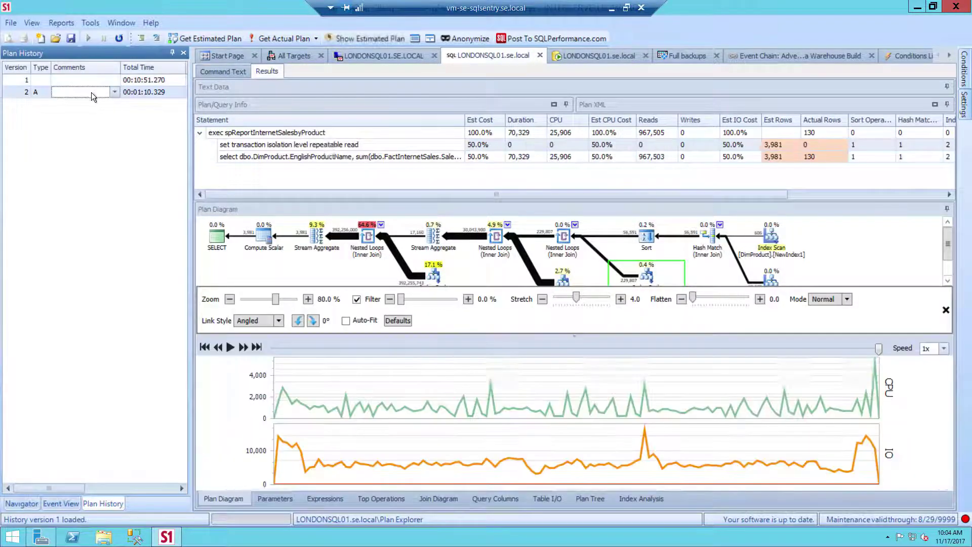
left_click(115, 92)
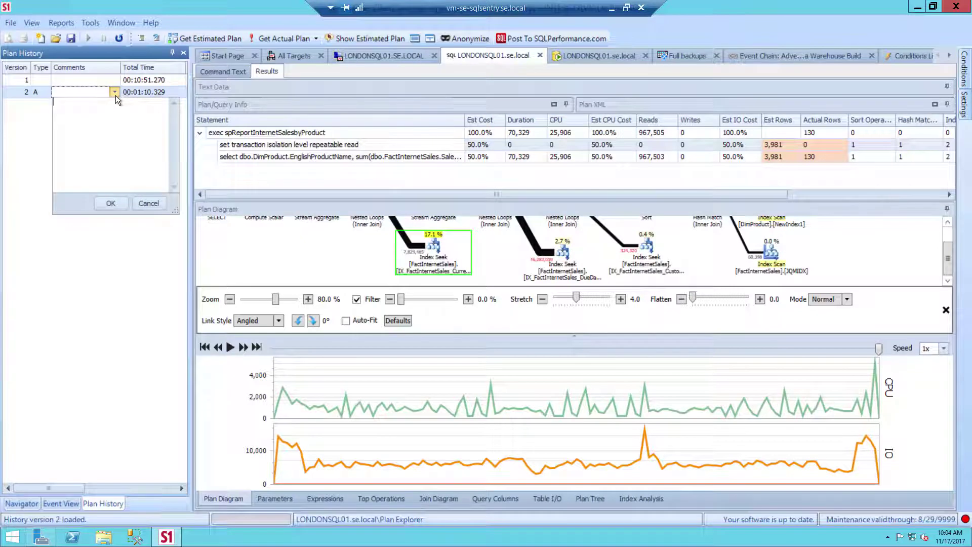
type("updated stats")
left_click(103, 206)
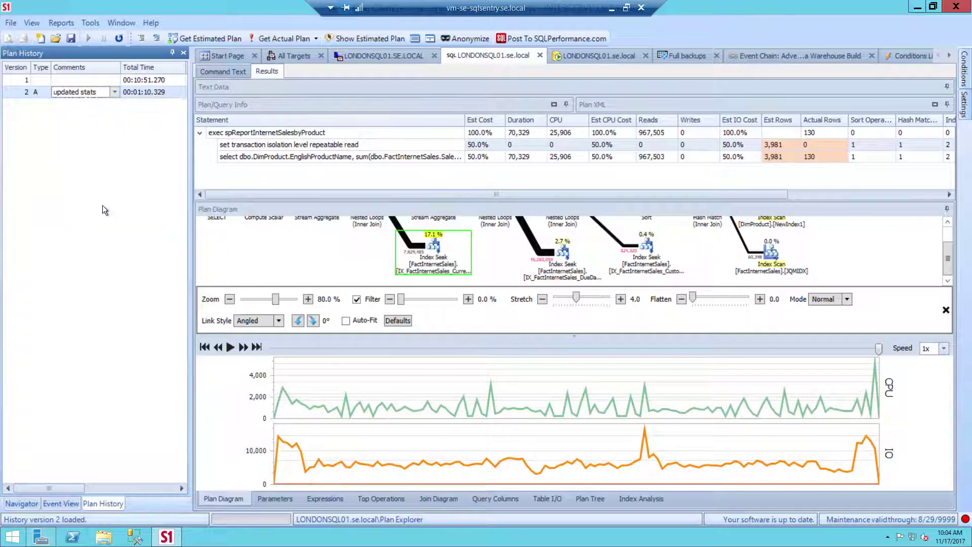
left_click(172, 53)
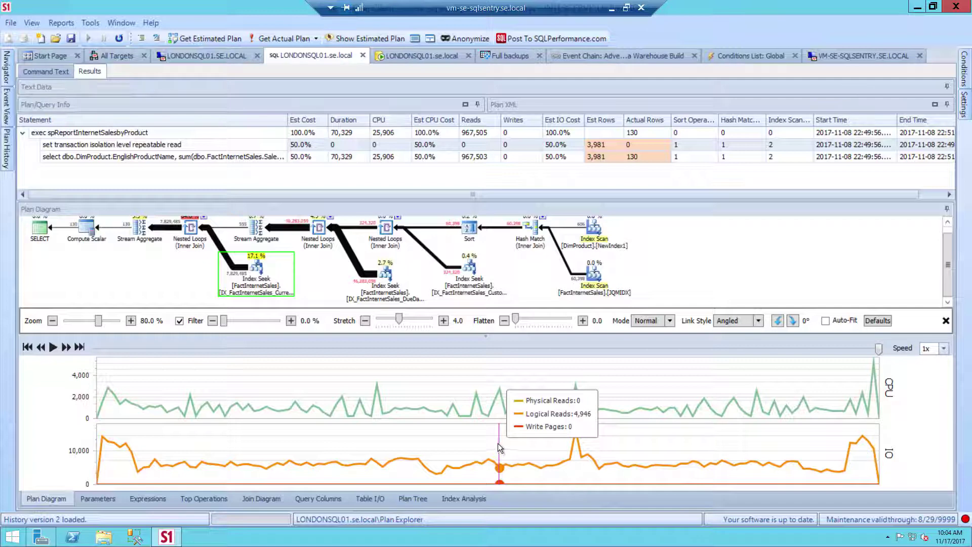
Show the Index Analysis with more room for its grid, keeping the IX_FactInternetSales_CurrencyKey Index Seek (Node 22) as the selected operation
left_click(465, 499)
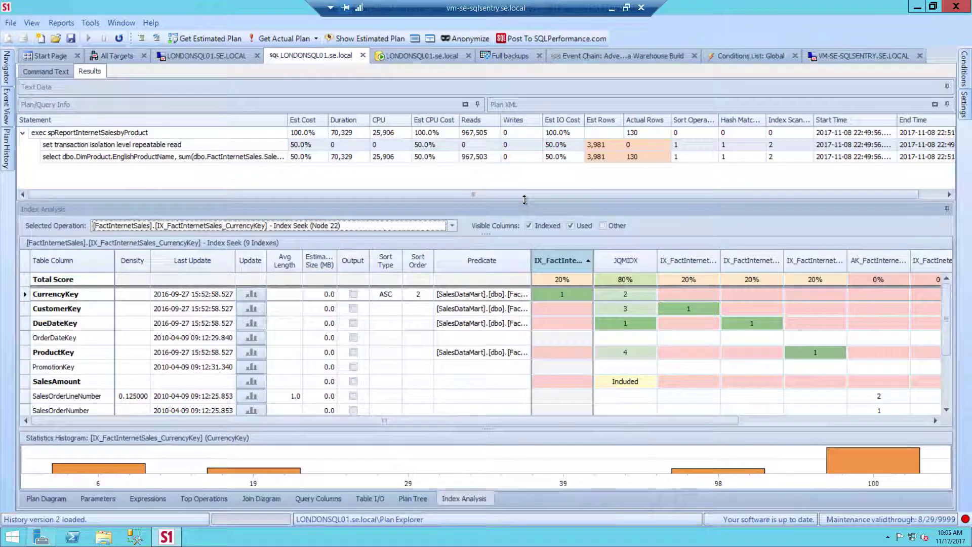
left_click_drag(524, 200, 528, 149)
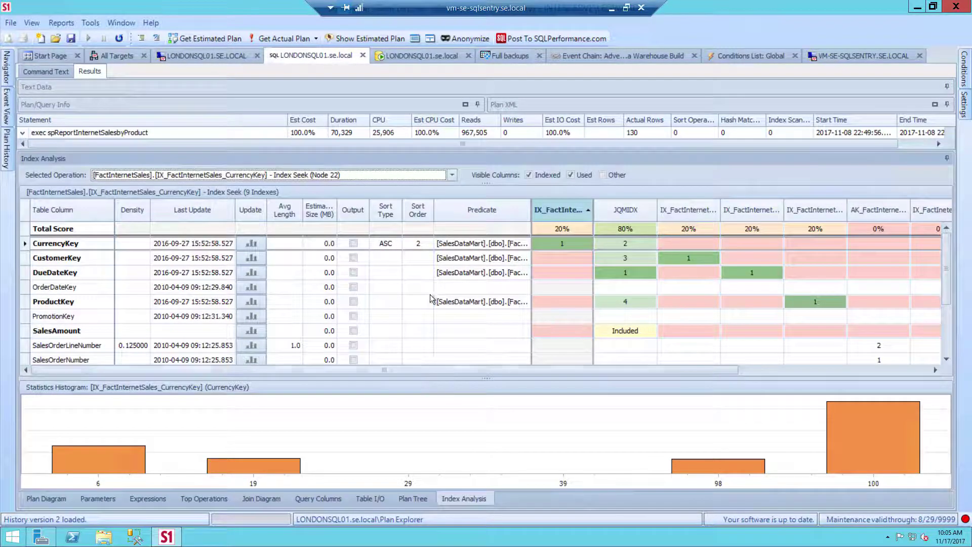
left_click(452, 176)
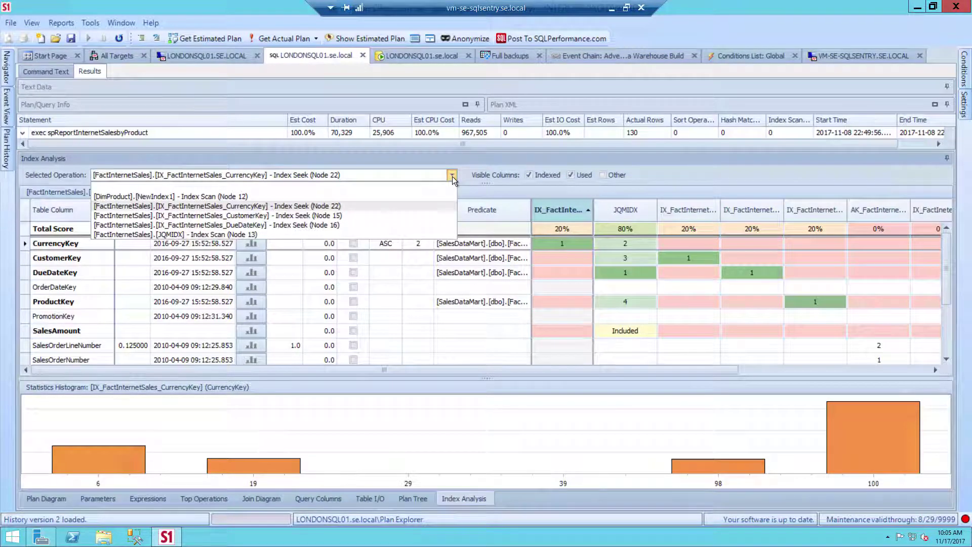
left_click(407, 208)
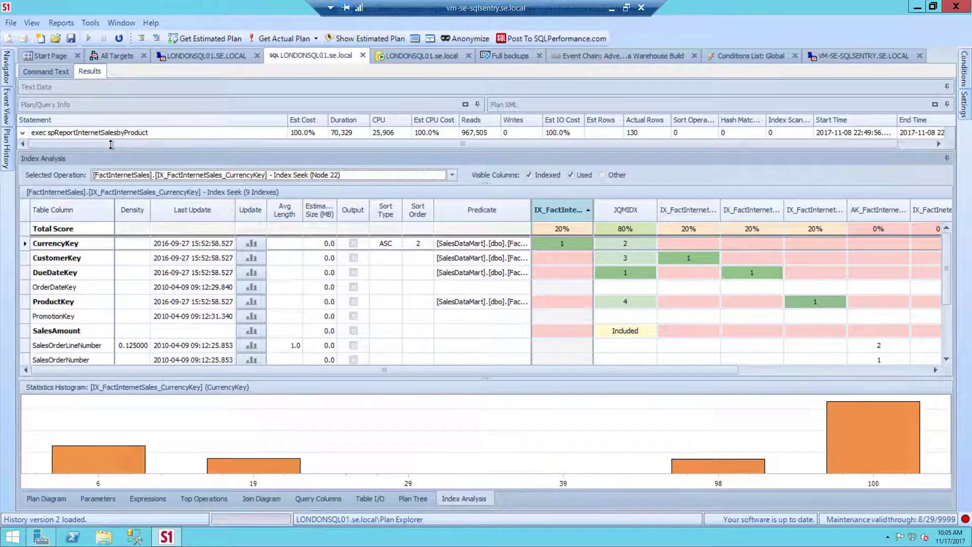
left_click_drag(111, 145, 111, 163)
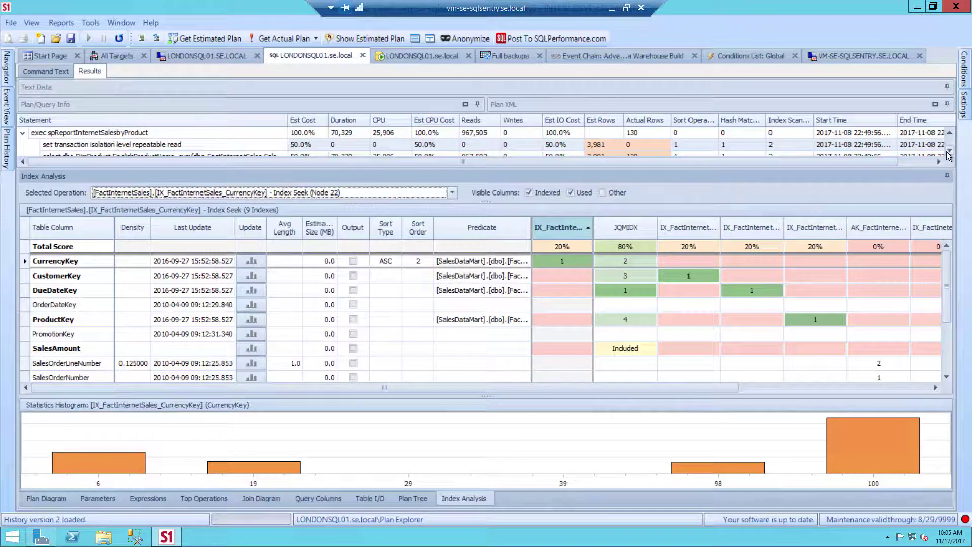
left_click(950, 151)
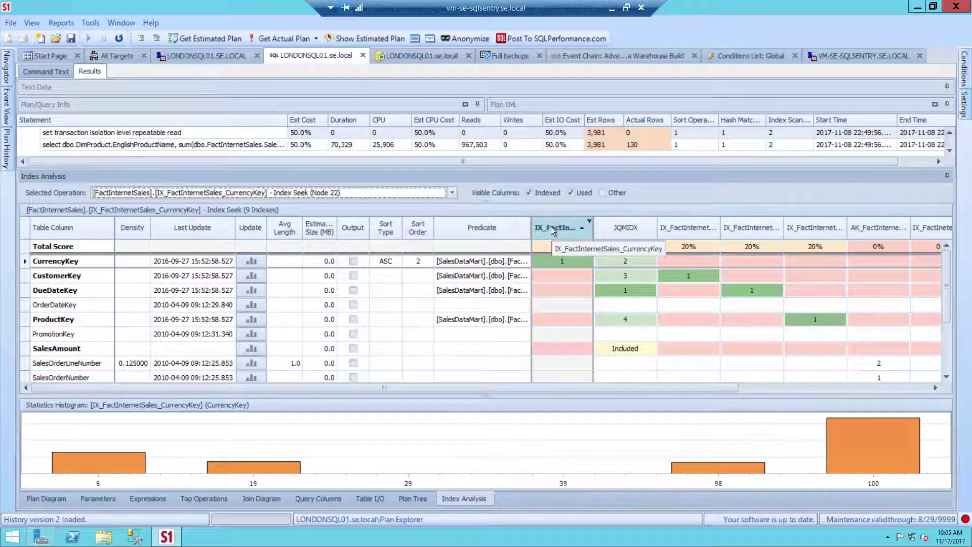
In the IX_FactInternetSales_CurrencyKey index, set CustomerKey to position 2 and DueDateKey to 3, and make ProductKey and SalesAmount Included
left_click(557, 274)
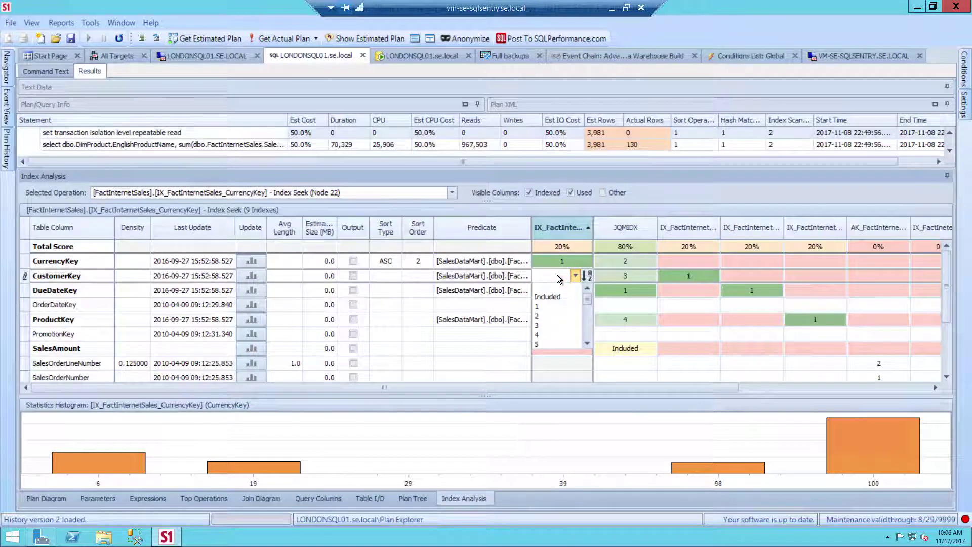
left_click(552, 320)
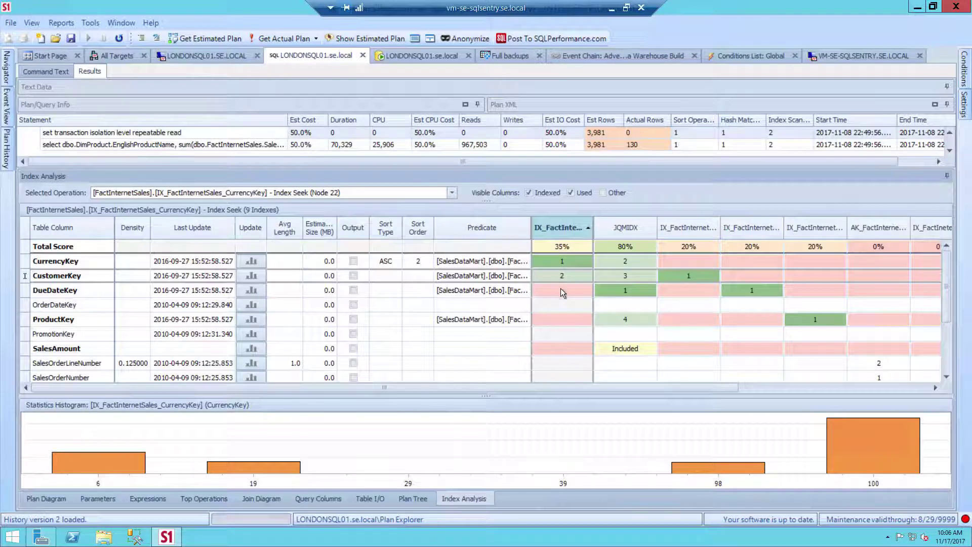
left_click(561, 288)
left_click(547, 340)
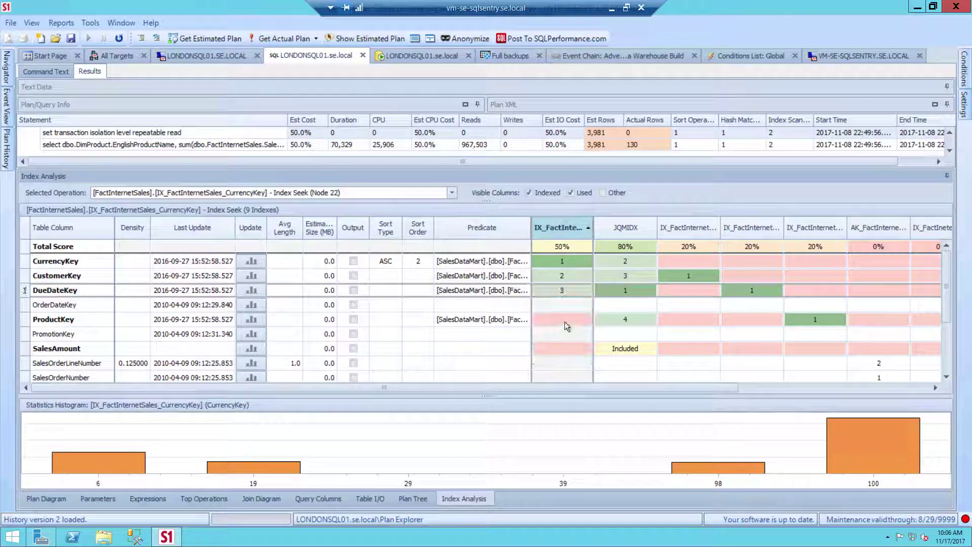
left_click(567, 317)
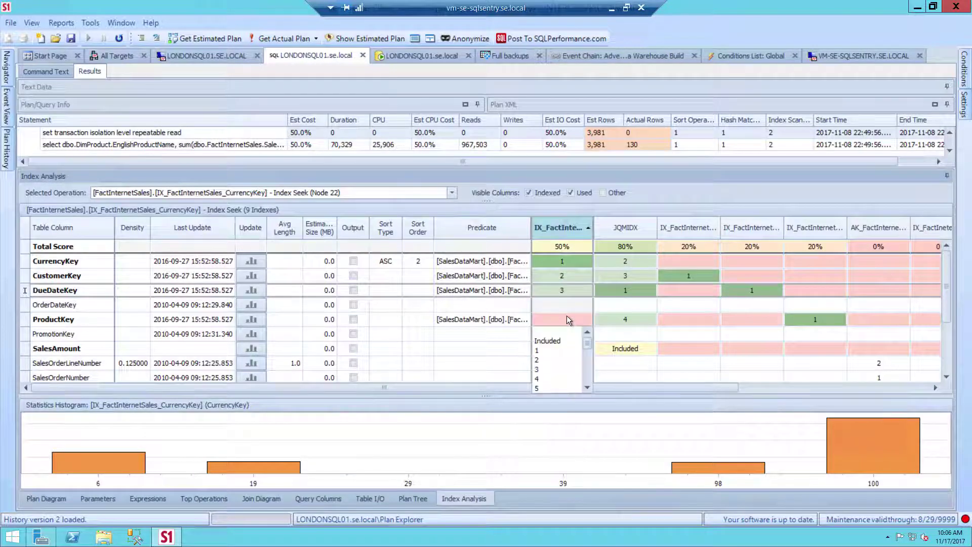
left_click(564, 343)
left_click(562, 349)
left_click(560, 369)
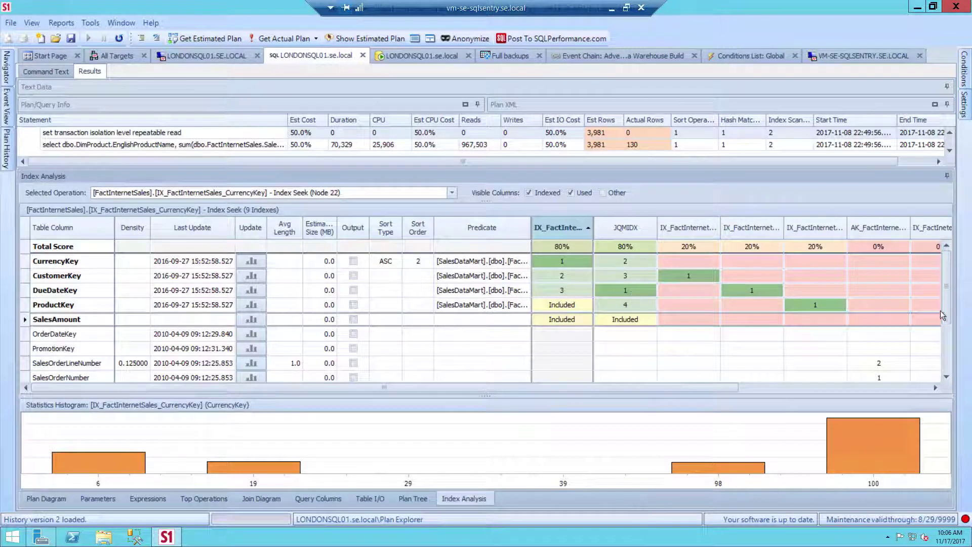
Review the DROP/CREATE script and the Update Statistics options for IX_FactInternetSales_CurrencyKey without executing either
left_click_drag(946, 314, 946, 365)
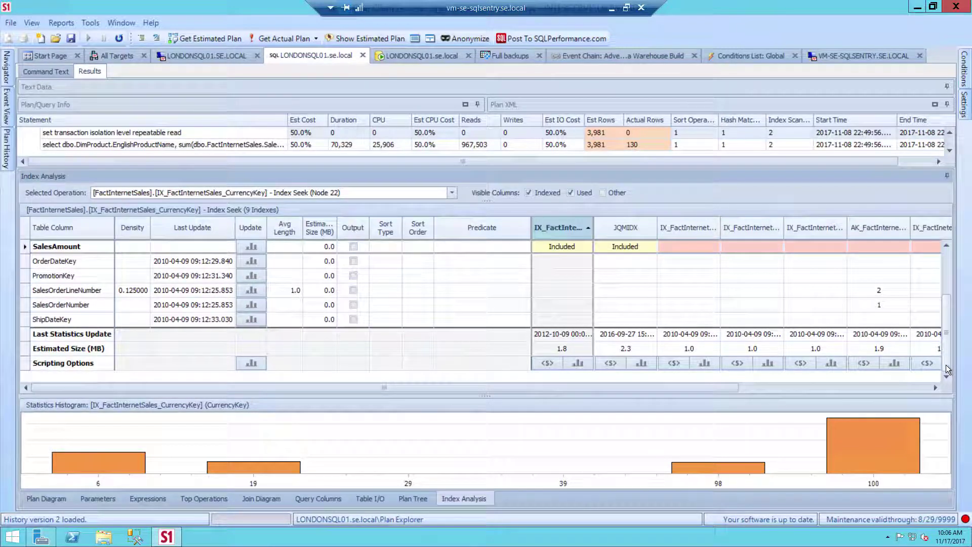
left_click(547, 363)
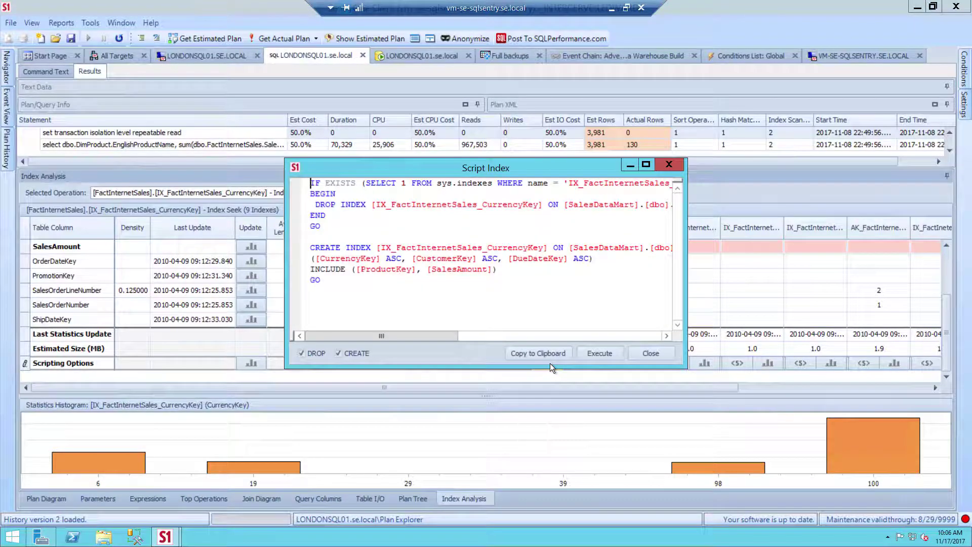
left_click(668, 164)
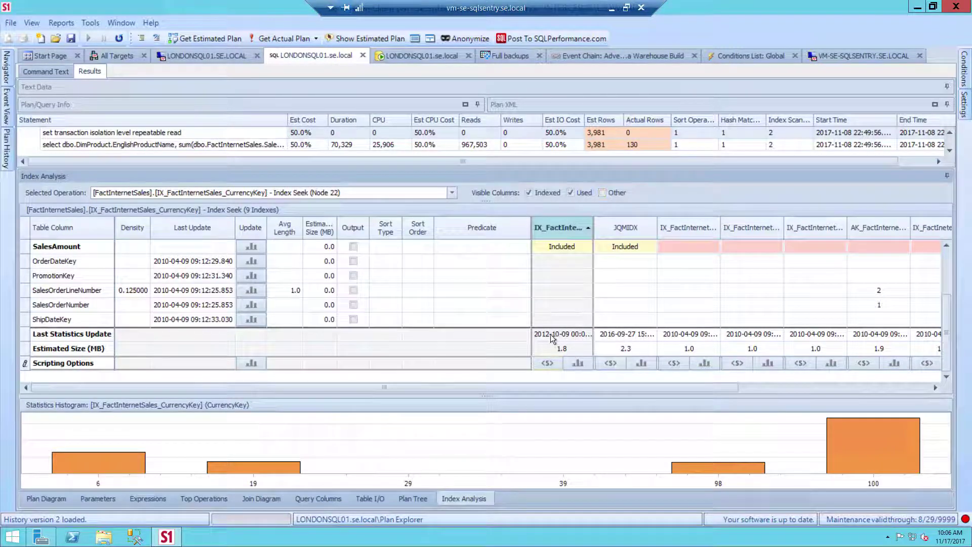
left_click(579, 362)
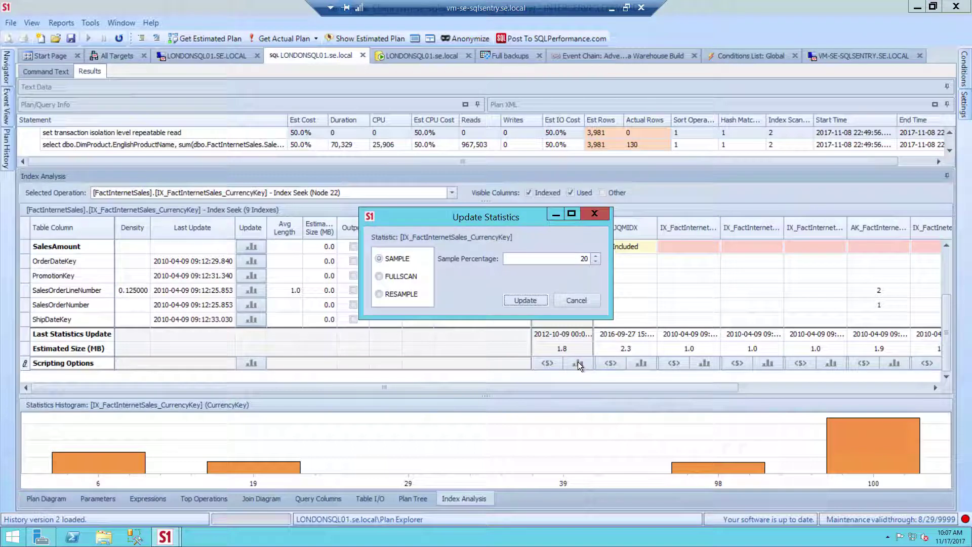
left_click(595, 215)
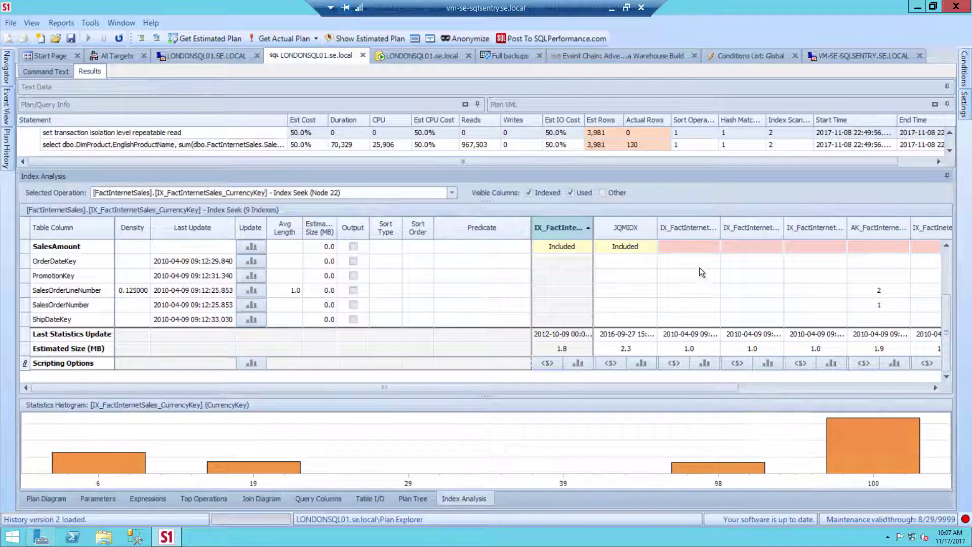
Show the statistics histogram of IX_FactInternetSales_CustomerKey and inspect its tallest bar and its lowest range
left_click(687, 227)
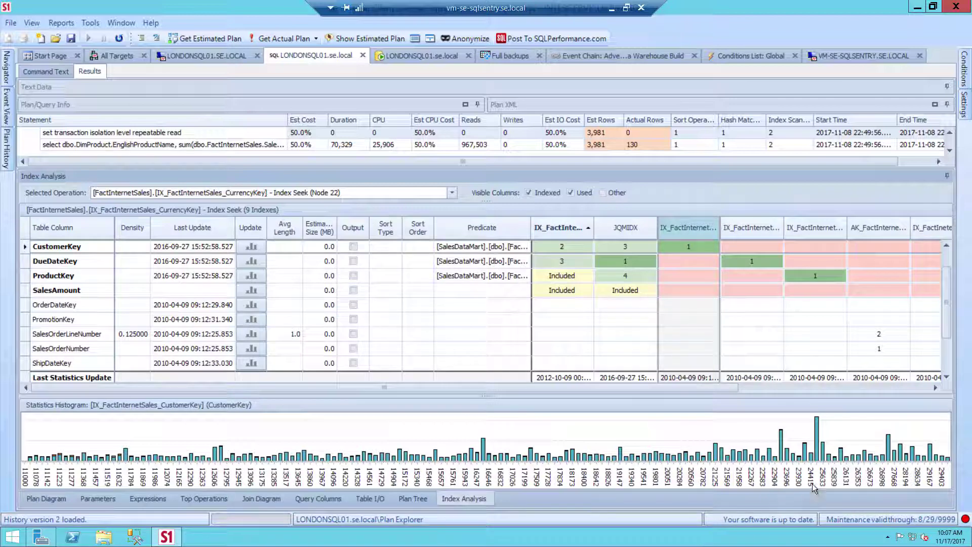
mouse_move(817, 431)
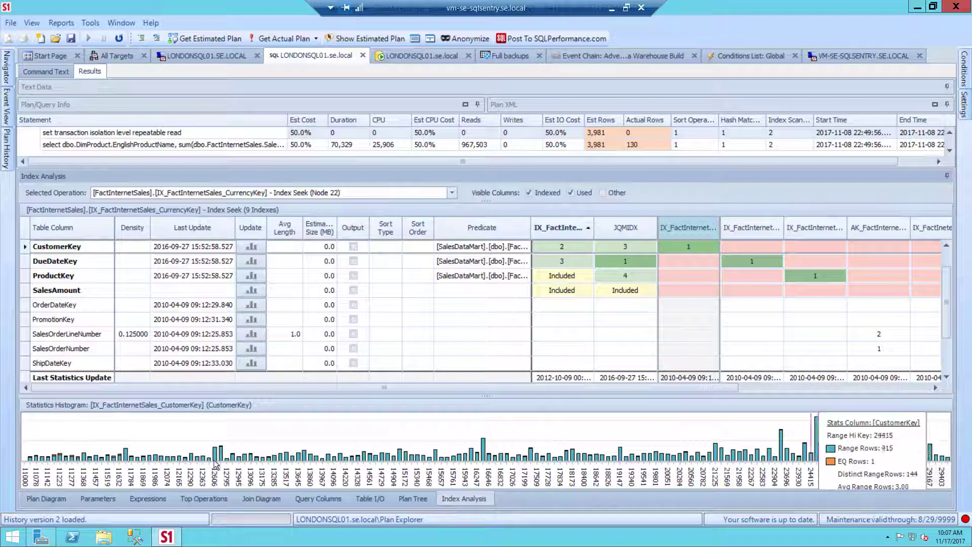
mouse_move(24, 463)
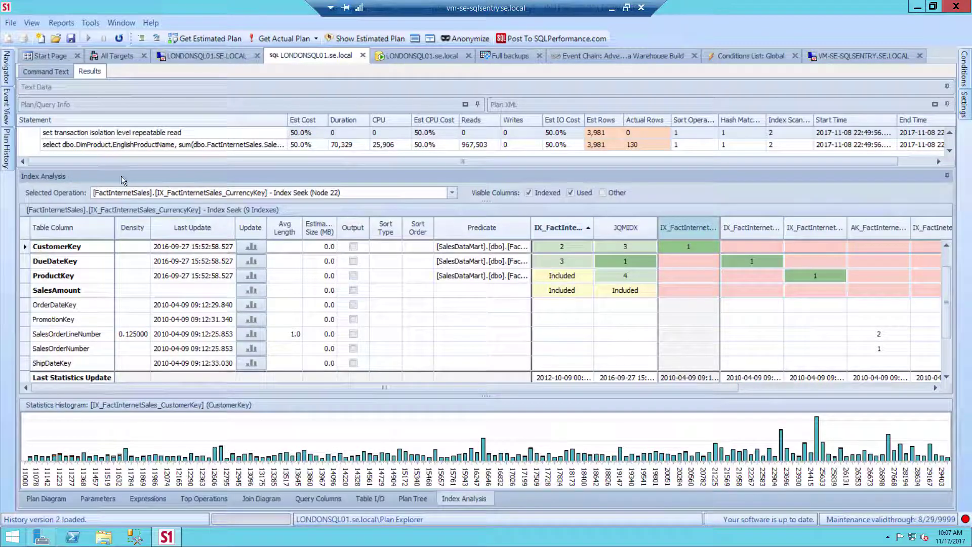
Return to LONDONSQL01's performance analysis and examine the total fragmentation, space usage and buffer usage of its indexes
left_click(197, 54)
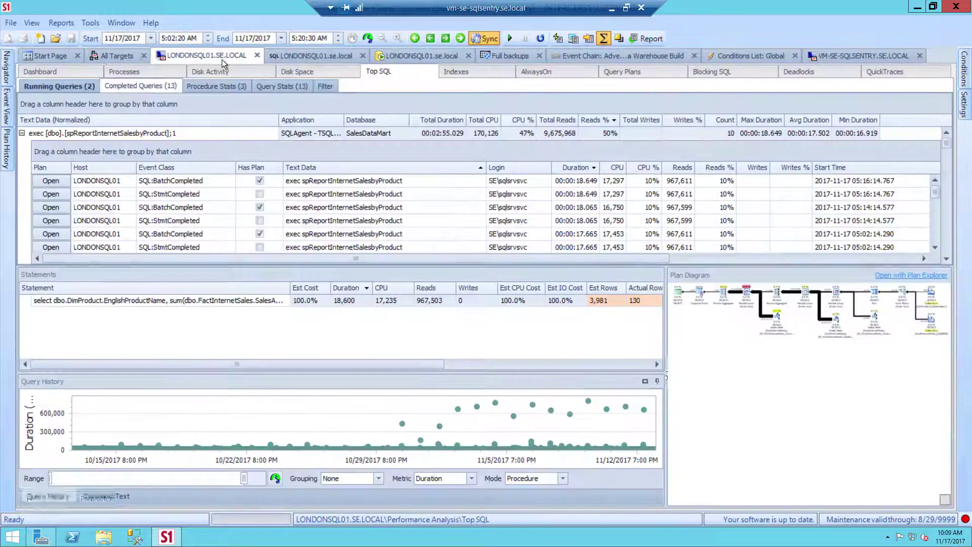
left_click(469, 70)
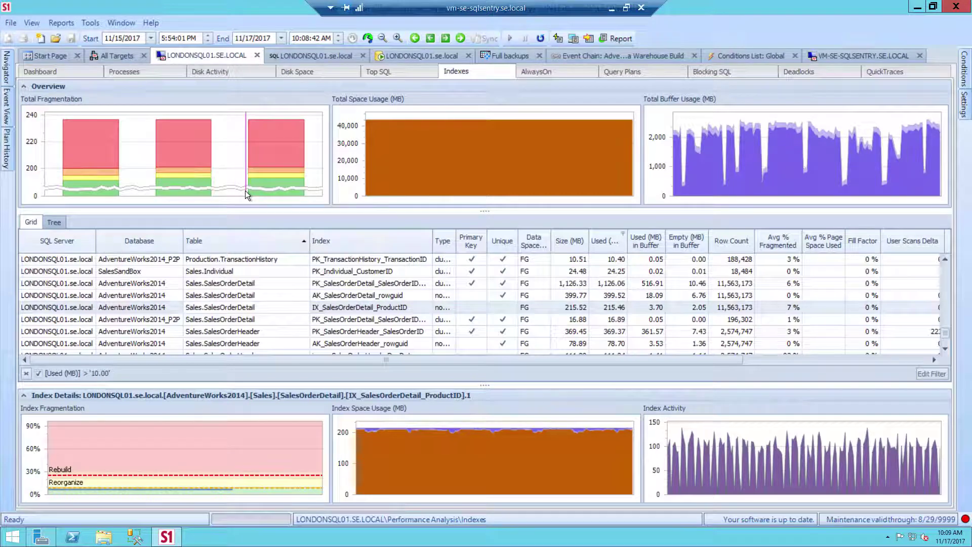
mouse_move(269, 184)
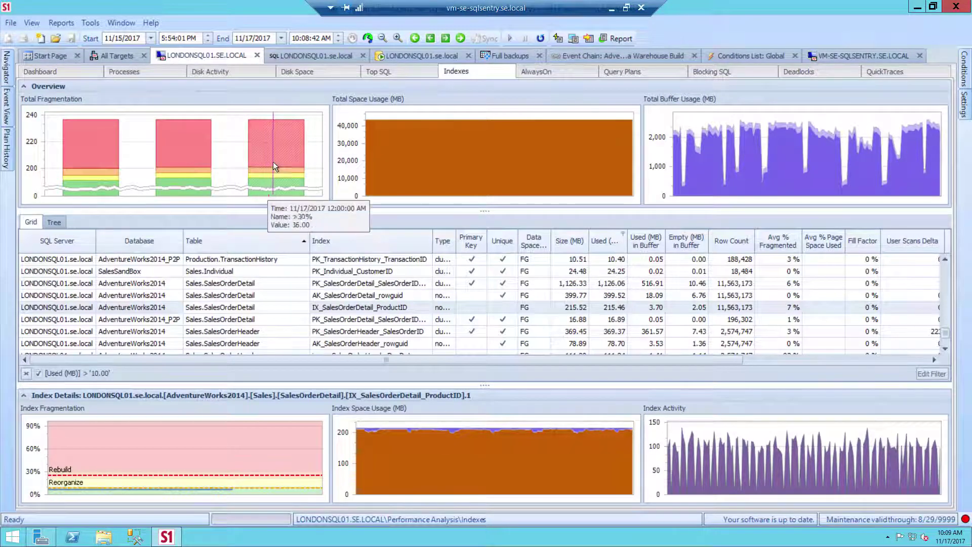
mouse_move(398, 166)
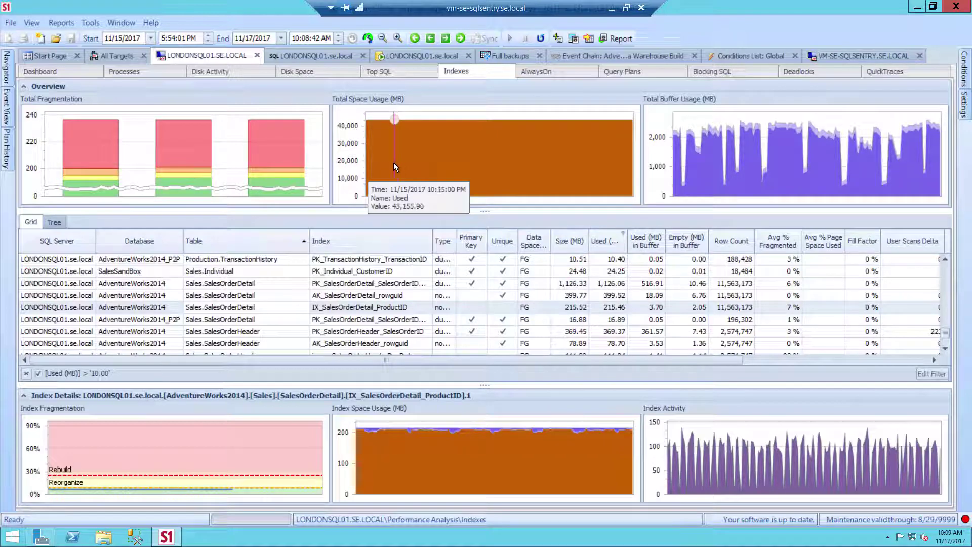
mouse_move(702, 179)
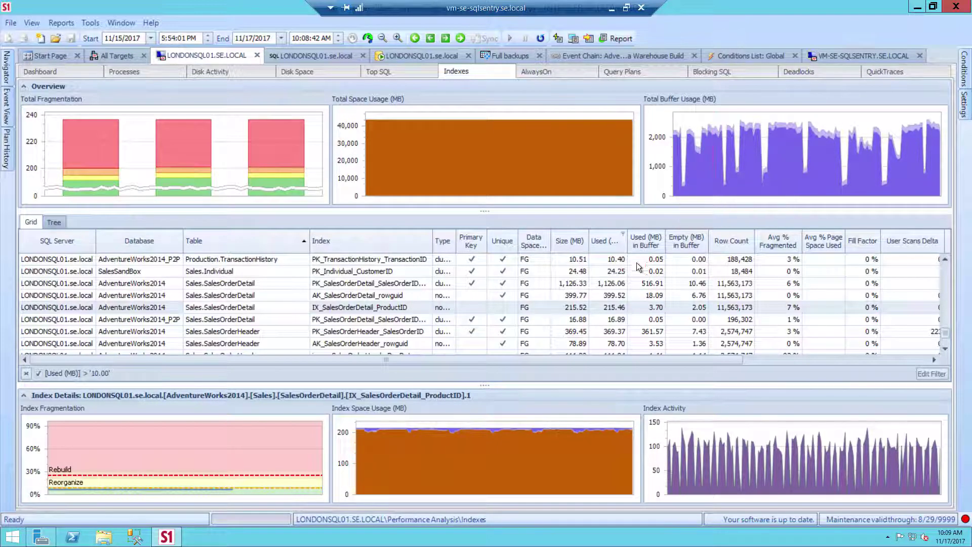
Select the PK_SalesOrderHeader_SalesOrderID index and examine its fragmentation, space usage and user scan activity
left_click(618, 331)
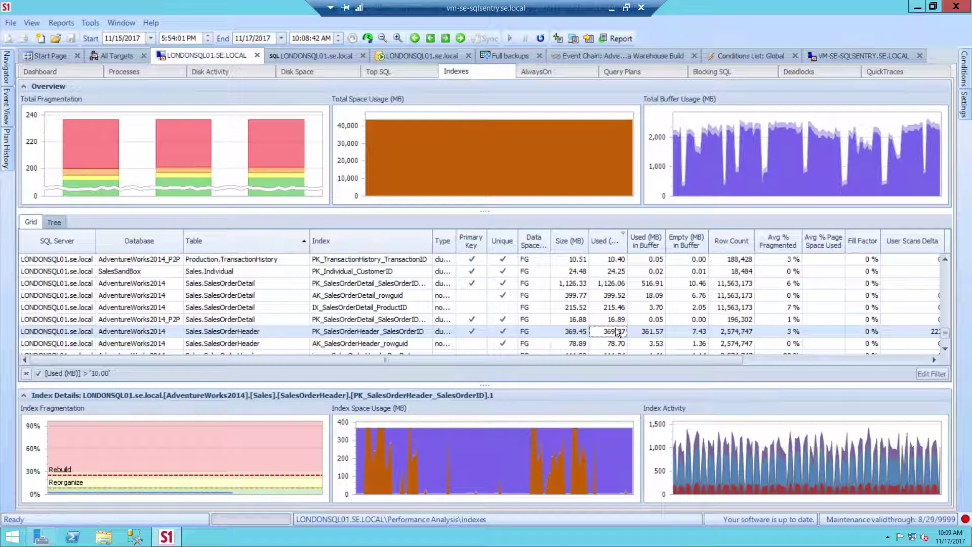
mouse_move(141, 495)
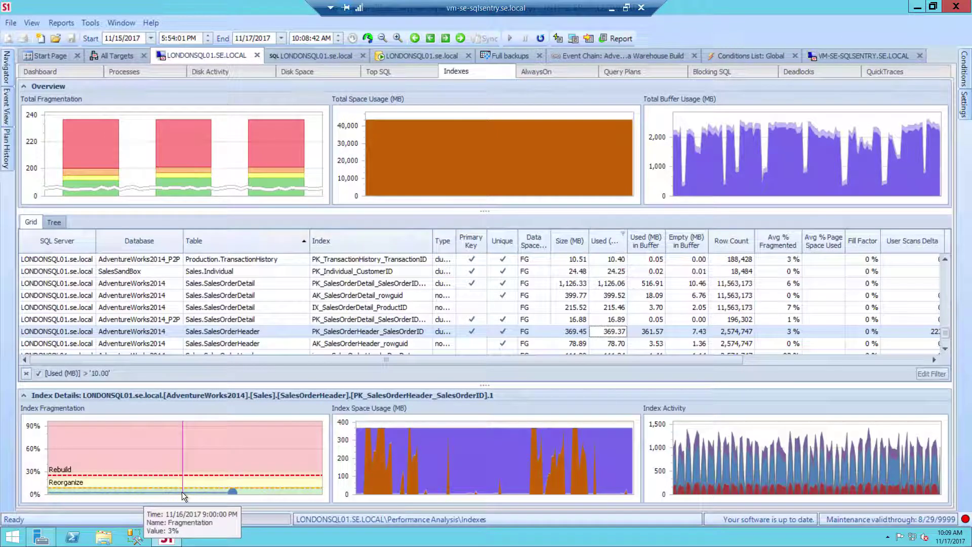
mouse_move(420, 469)
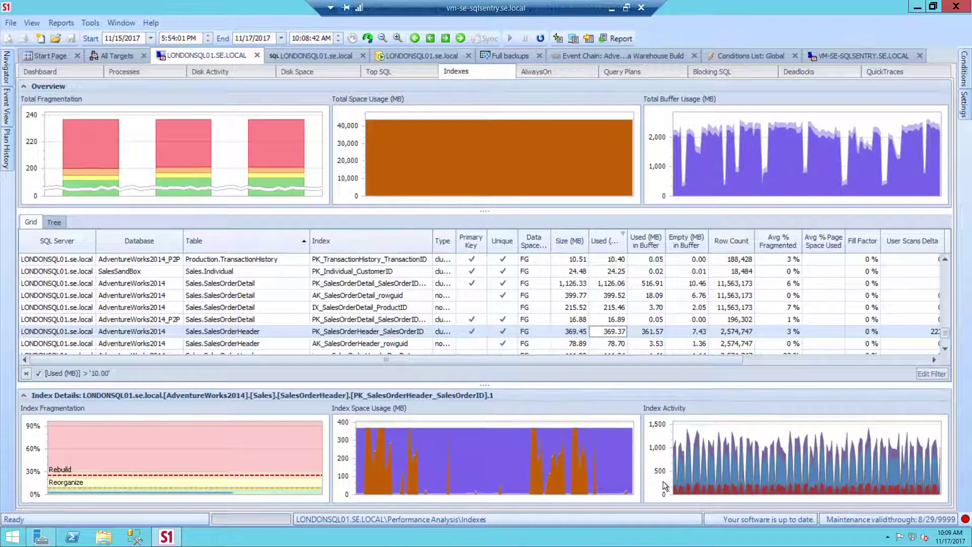
mouse_move(681, 489)
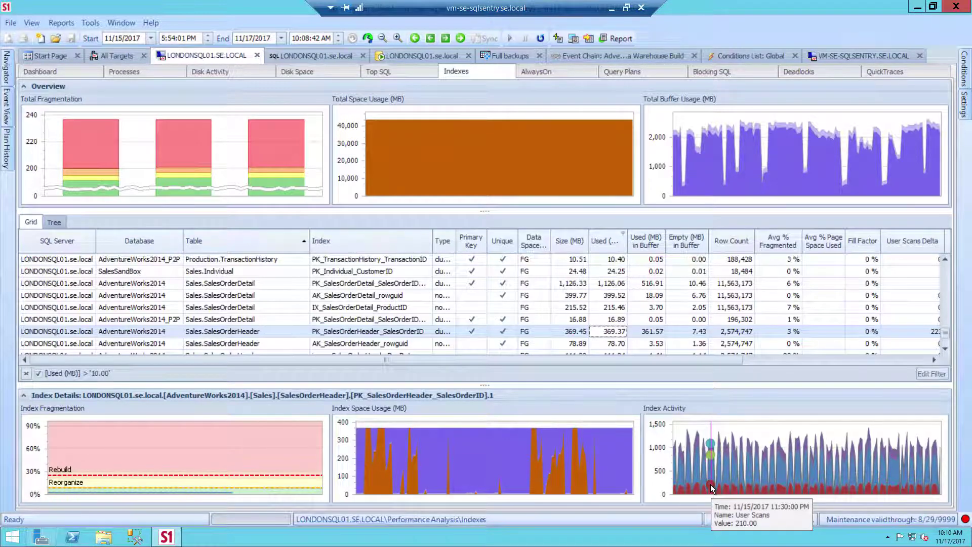
Show LONDONSQL01's disk space and review the autogrowth settings of the Data (D:) database files through master, checking the reason master is flagged
left_click(294, 73)
mouse_move(301, 217)
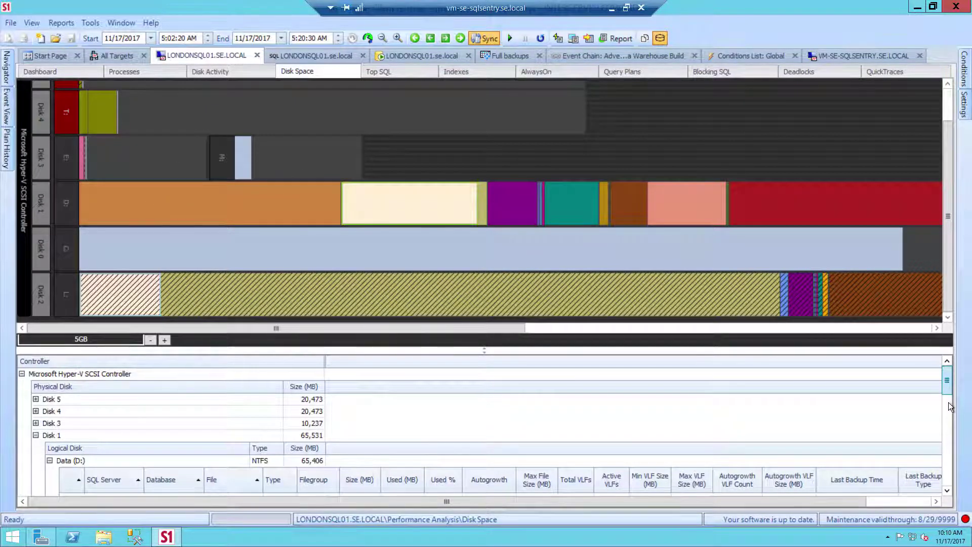
scroll(950, 400, "down", 5)
scroll(953, 420, "down", 1)
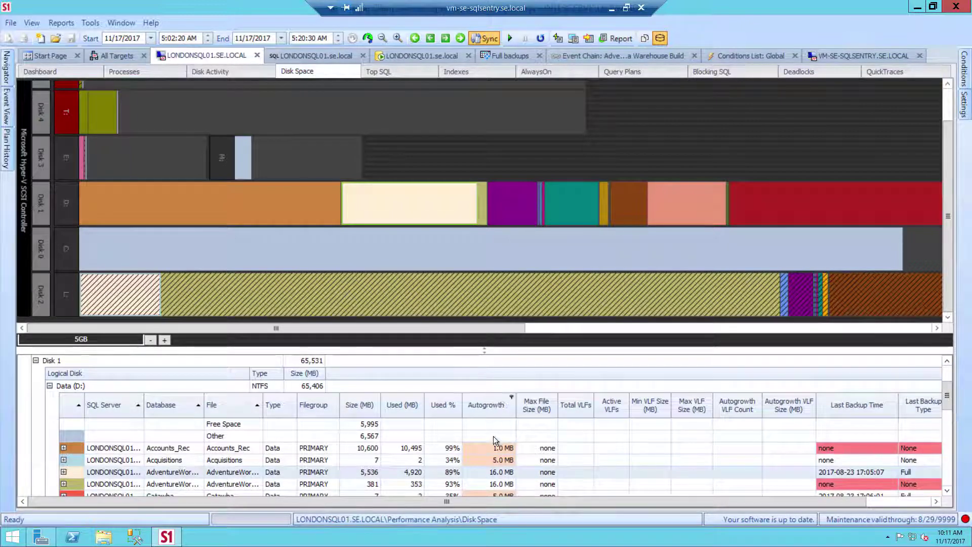
left_click(944, 491)
left_click(944, 491)
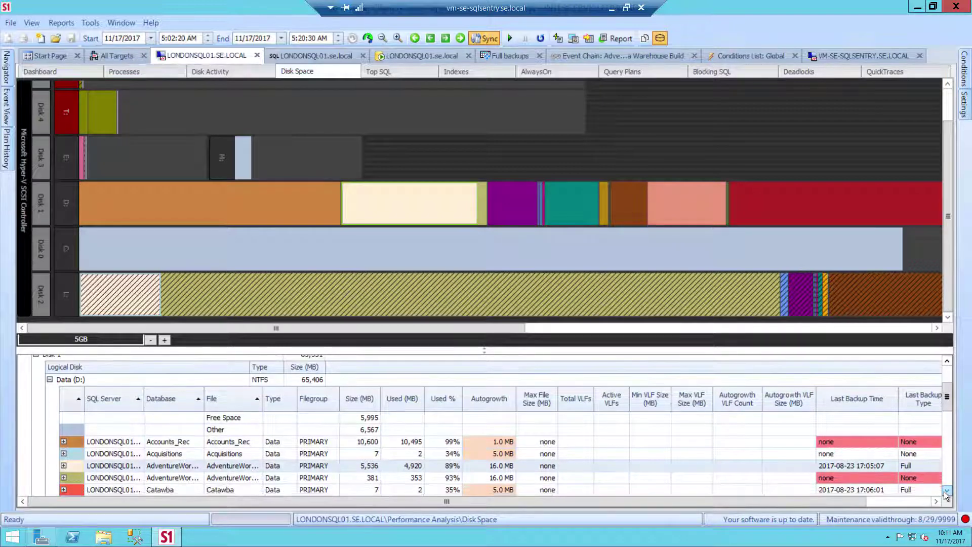
left_click(944, 491)
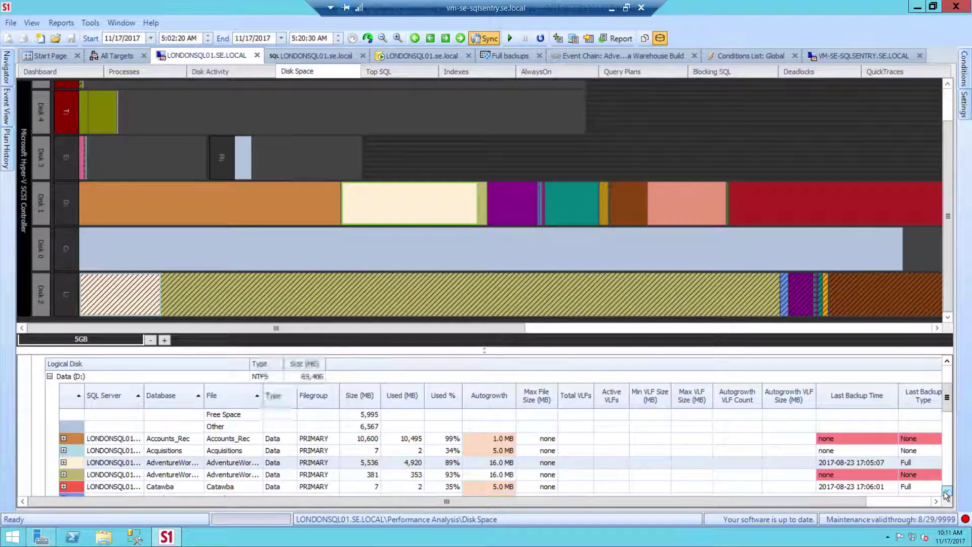
left_click(943, 491)
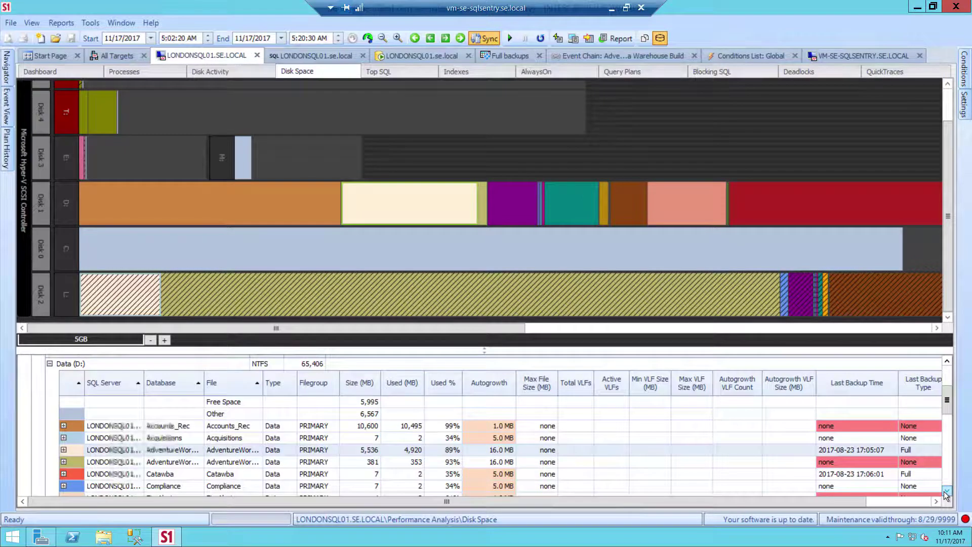
left_click(944, 491)
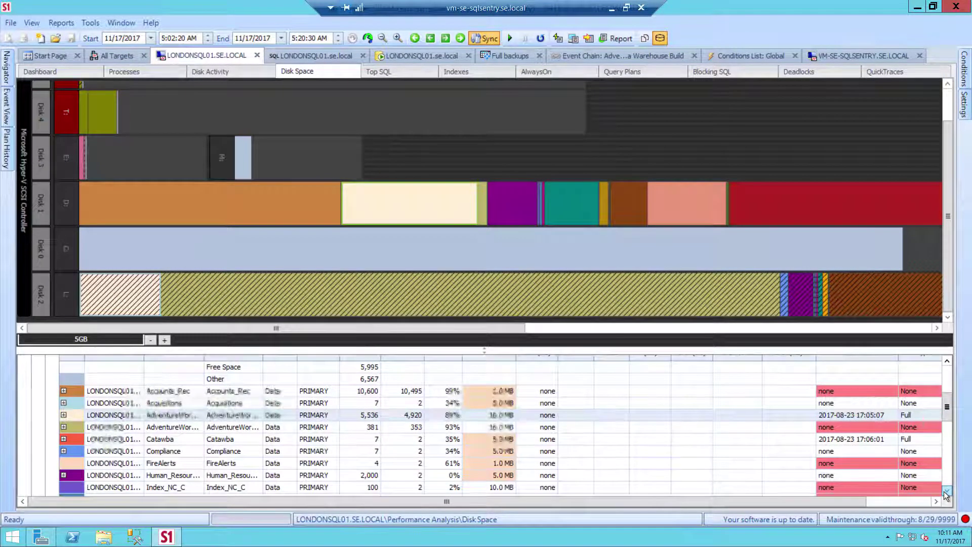
left_click(945, 491)
left_click(945, 492)
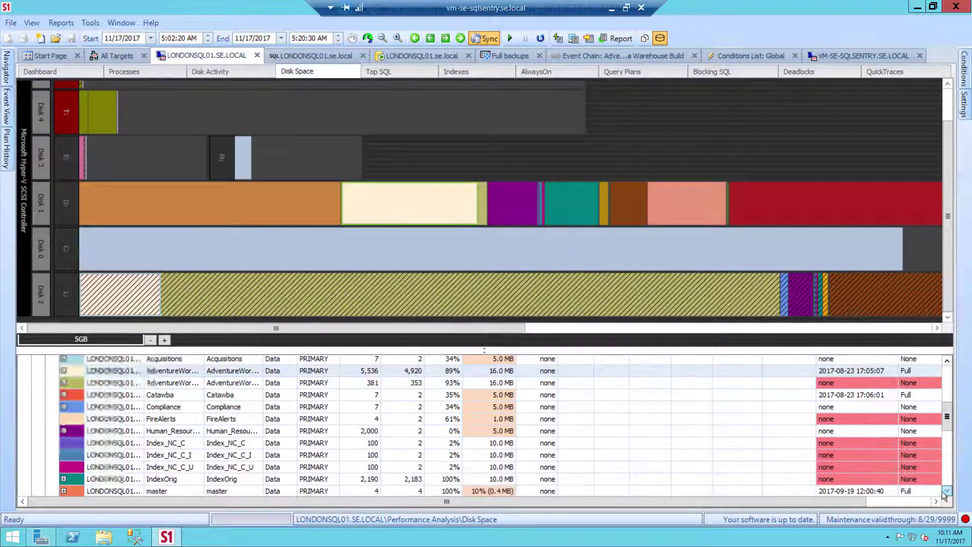
scroll(494, 492, "down", 1)
mouse_move(494, 486)
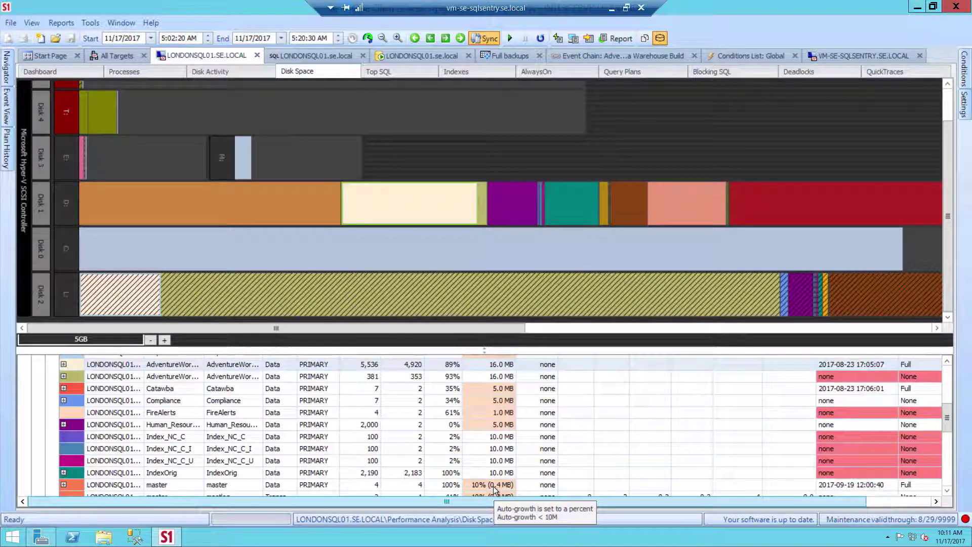
Review the last backup time, backup type and log reuse wait of the Data (D:) database files, plus the available VLF columns
left_click(948, 361)
left_click(948, 361)
left_click(948, 360)
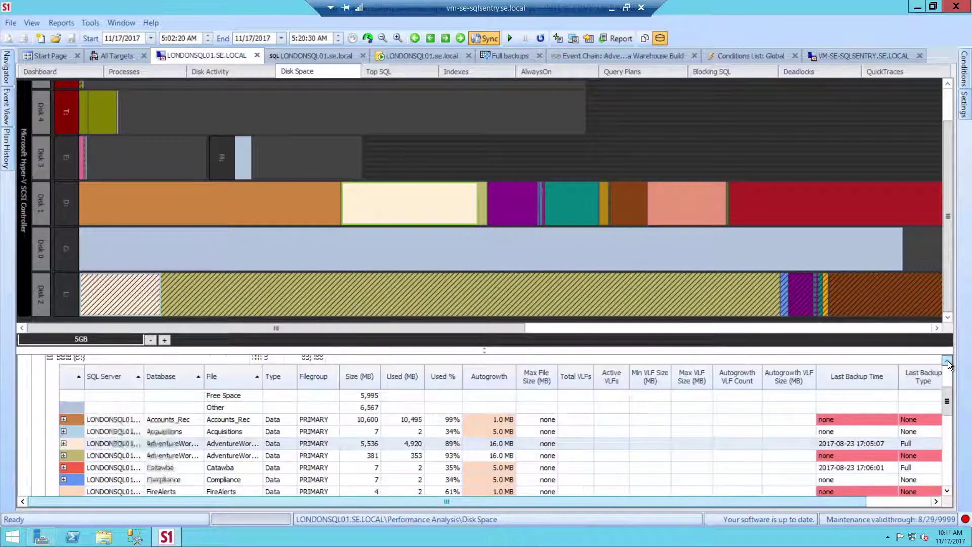
scroll(850, 427, "up", 1)
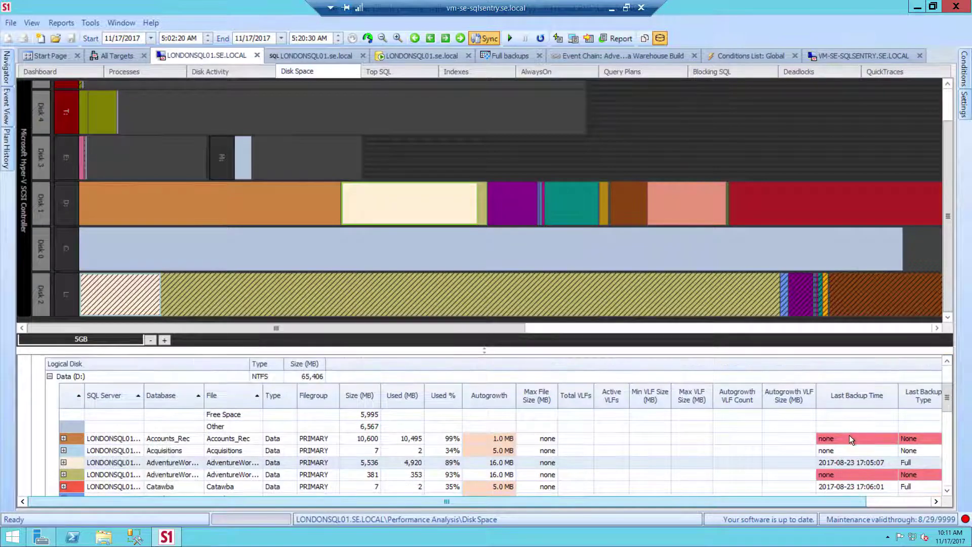
left_click(935, 501)
left_click(935, 502)
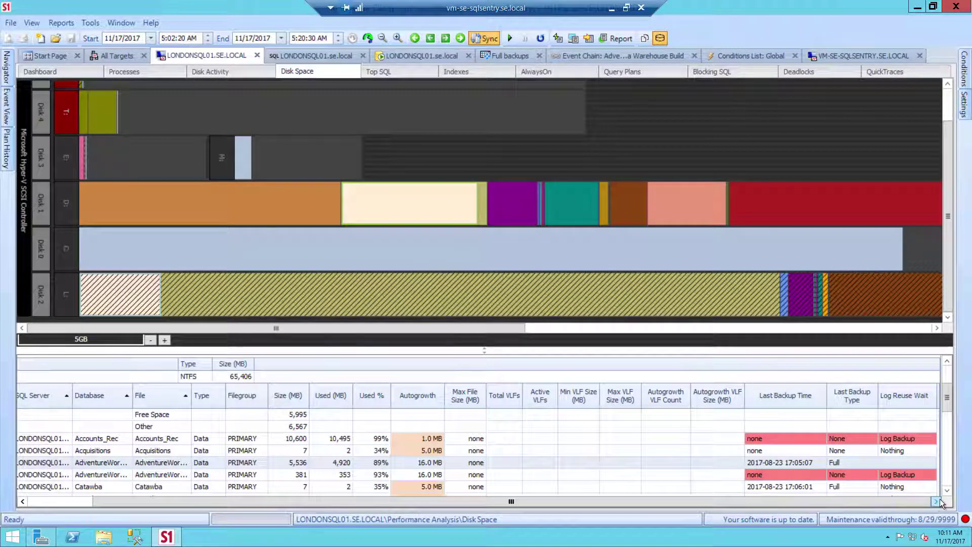
left_click(947, 491)
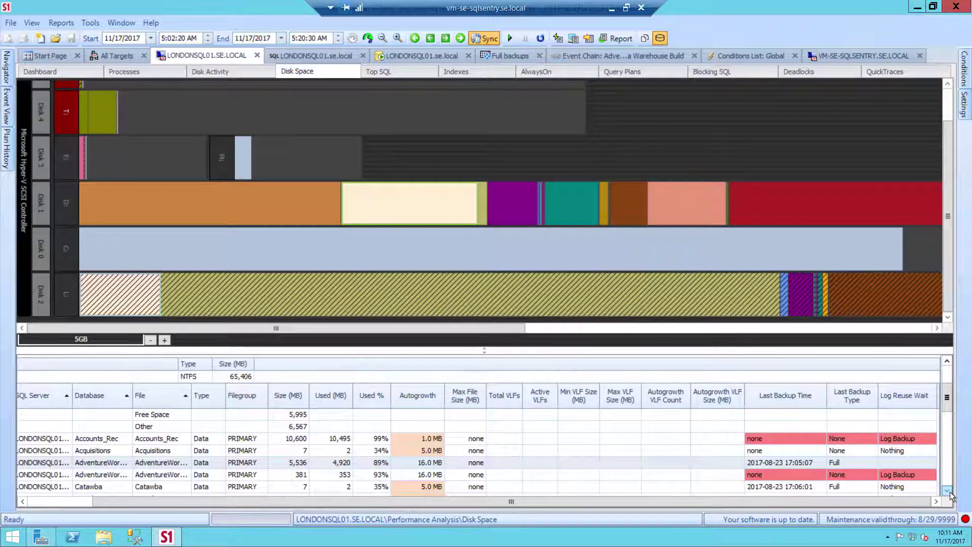
left_click(947, 490)
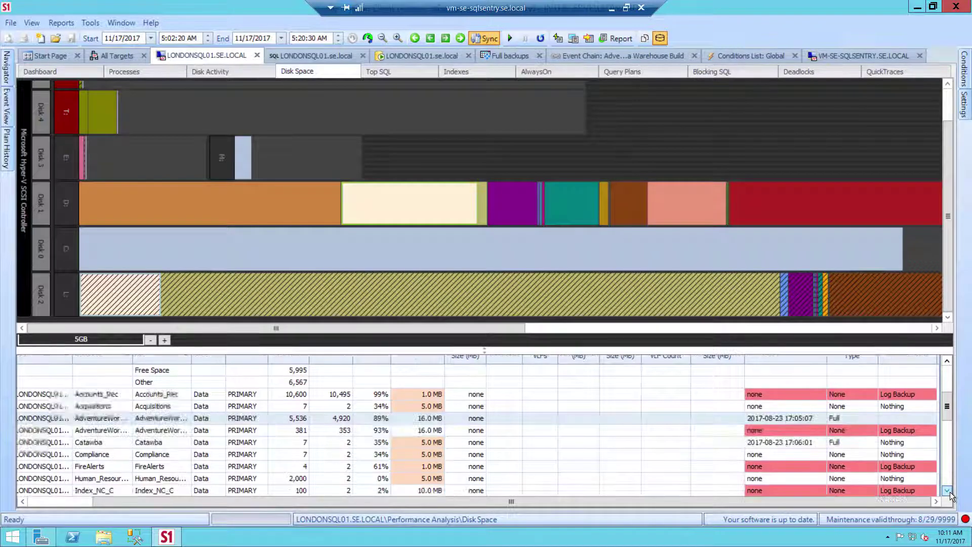
left_click(947, 490)
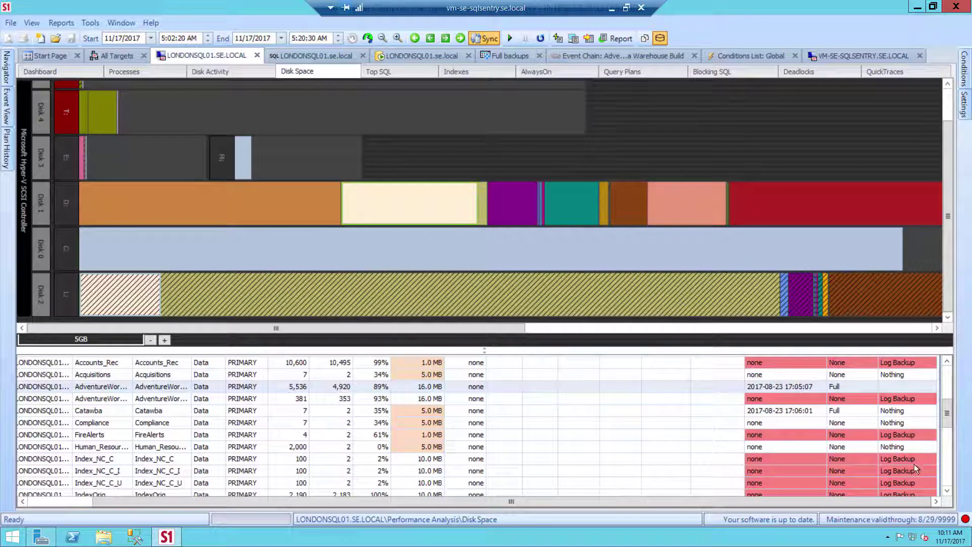
left_click_drag(947, 421, 949, 360)
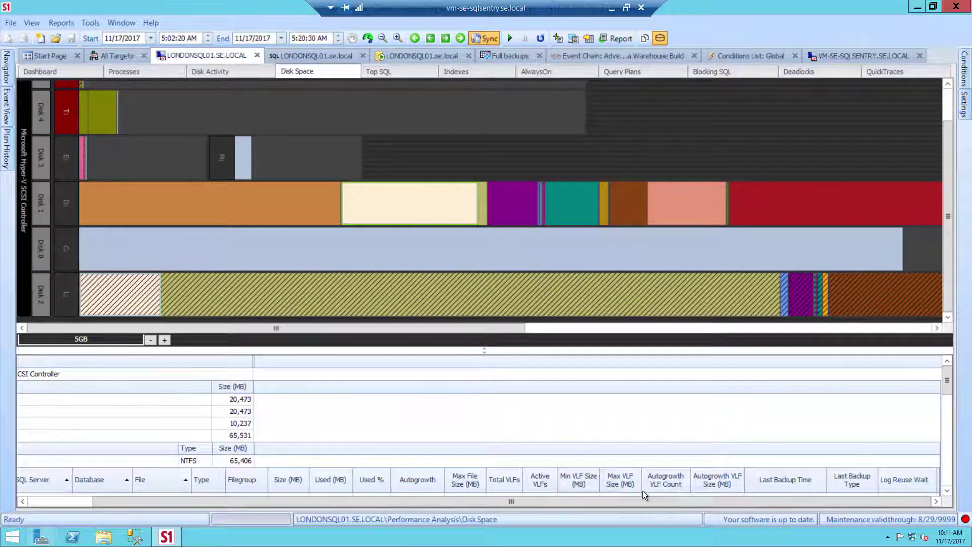
Show the blocking SQL, expand the blocking chain, and inspect the blocker's SELECT, the blocked UPDATE and its wait resource
left_click(707, 69)
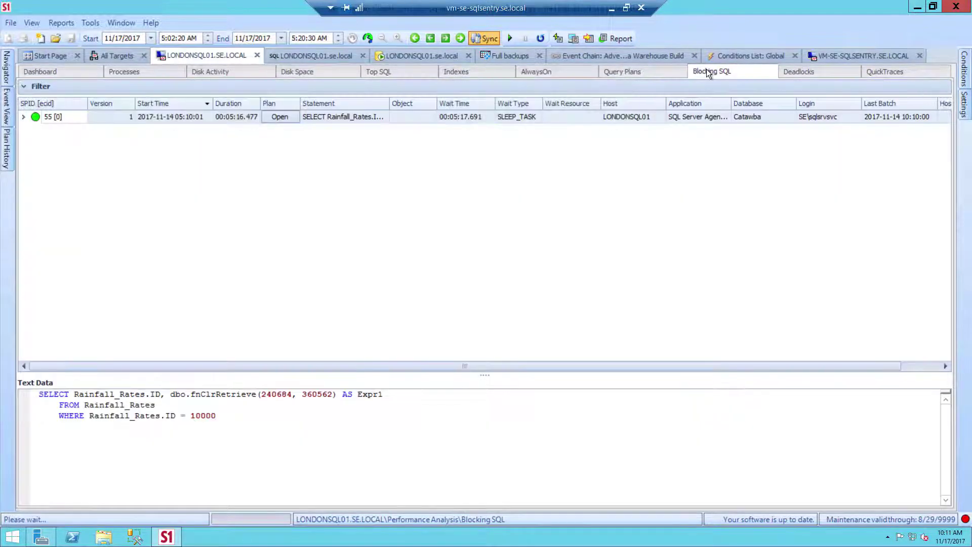
left_click(24, 120)
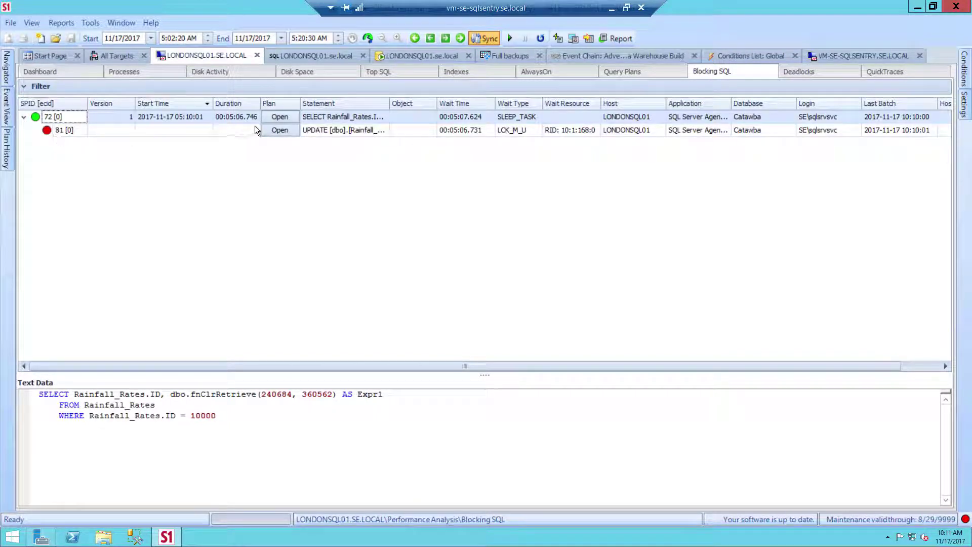
left_click(356, 114)
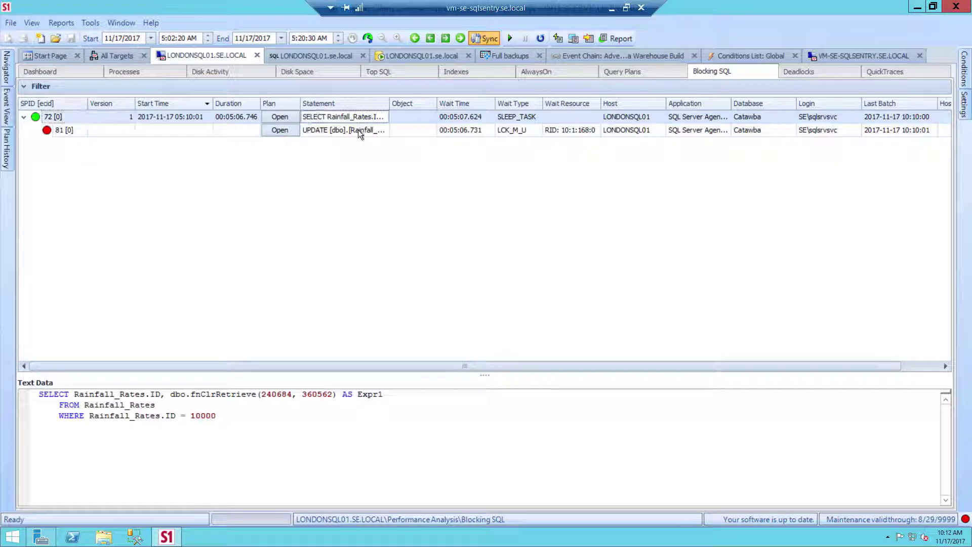
left_click(357, 130)
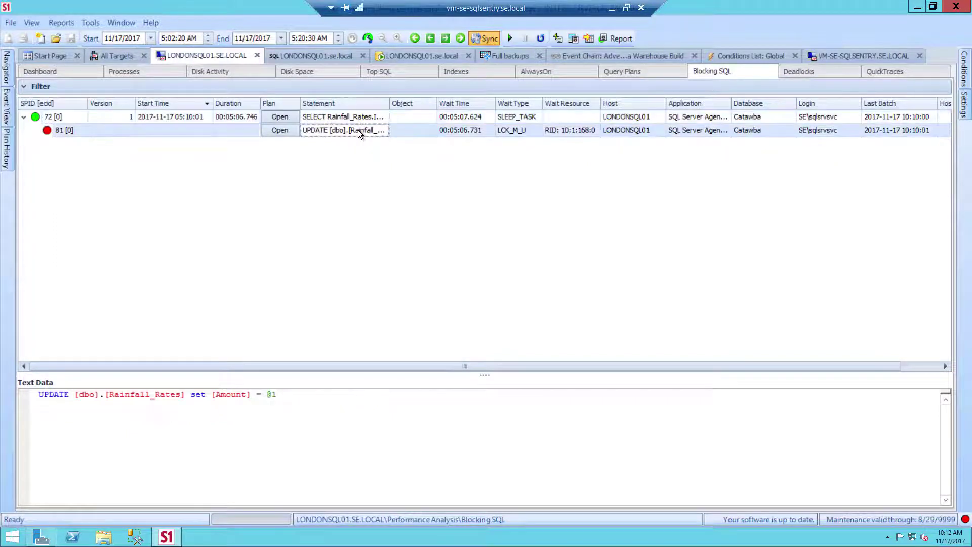
left_click(549, 130)
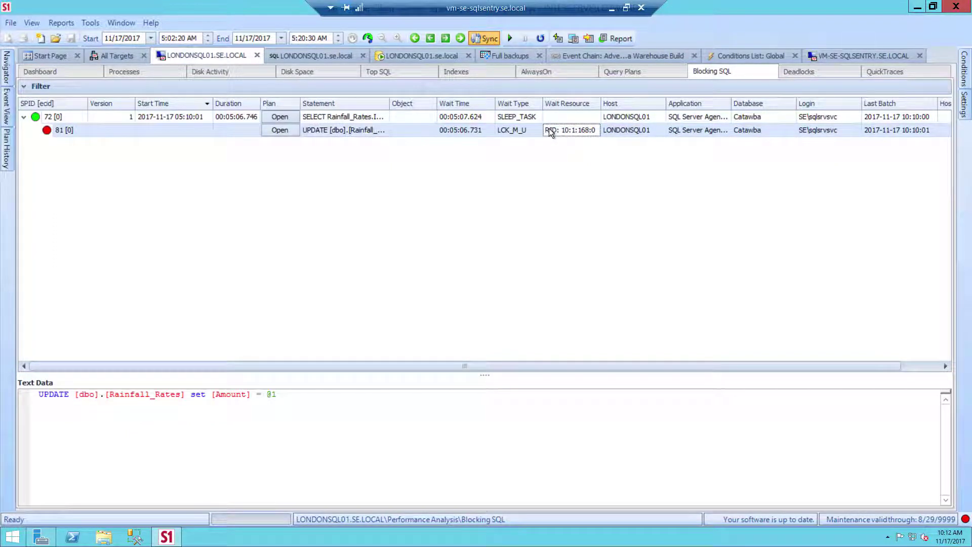
Show the deadlocks and examine the graph's processes SPID 72 and 81, slightly enlarging the deadlock details above the graph
left_click(787, 71)
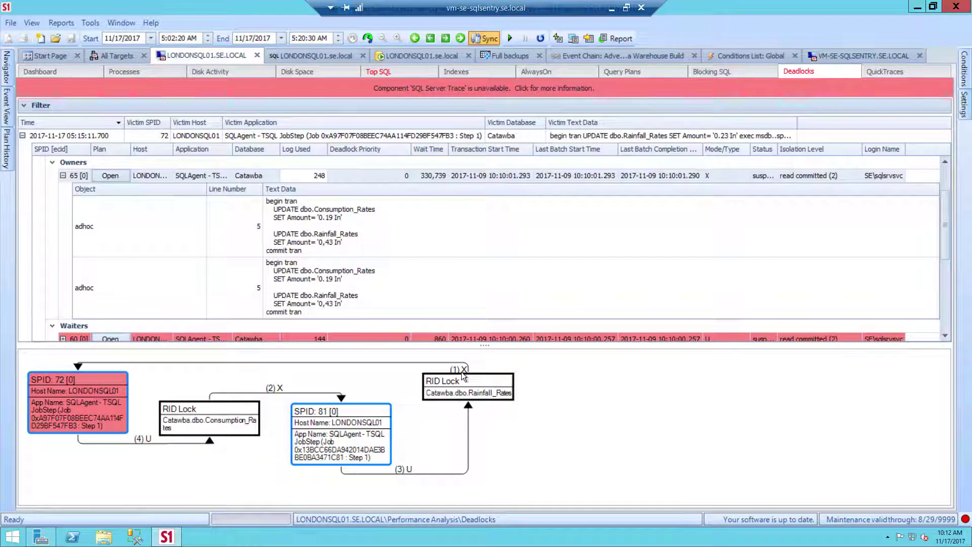
mouse_move(336, 444)
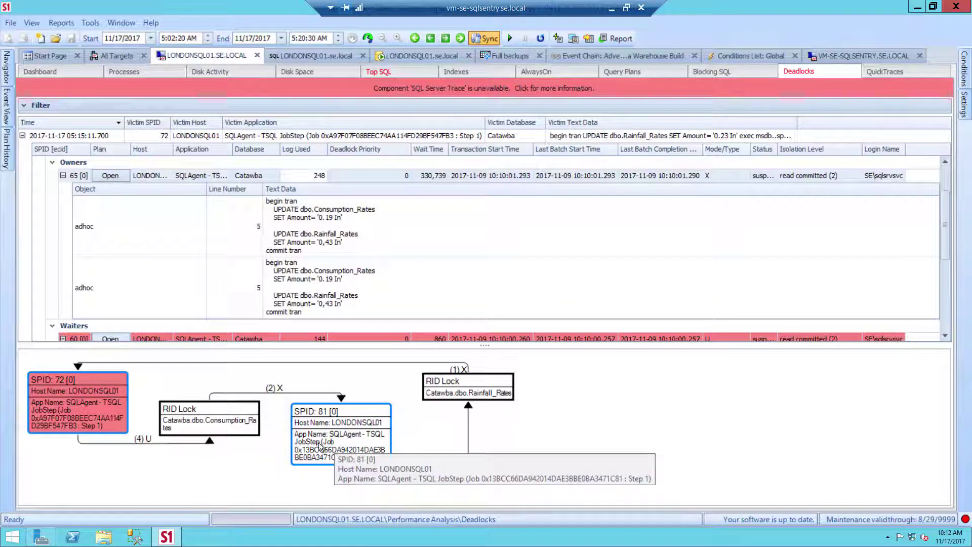
mouse_move(94, 424)
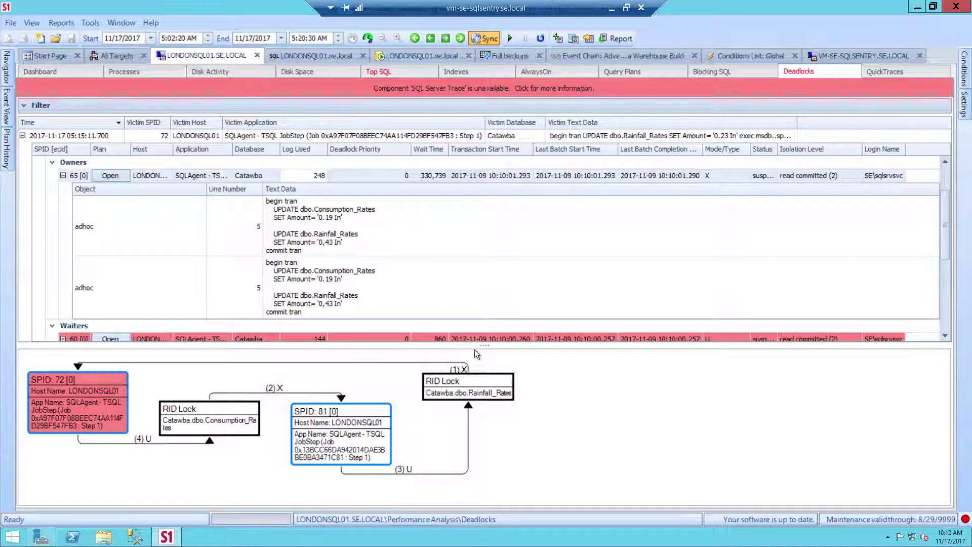
left_click_drag(483, 346, 483, 355)
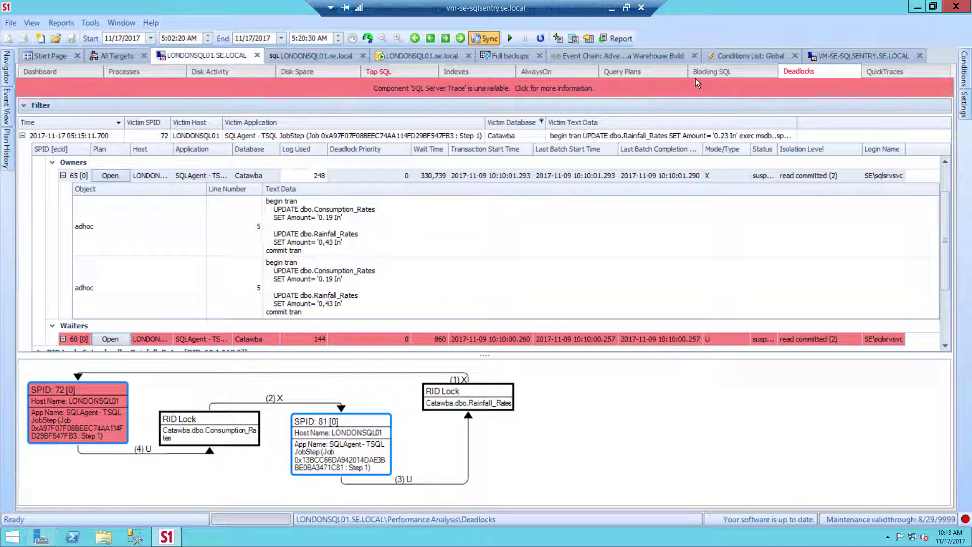
left_click(886, 72)
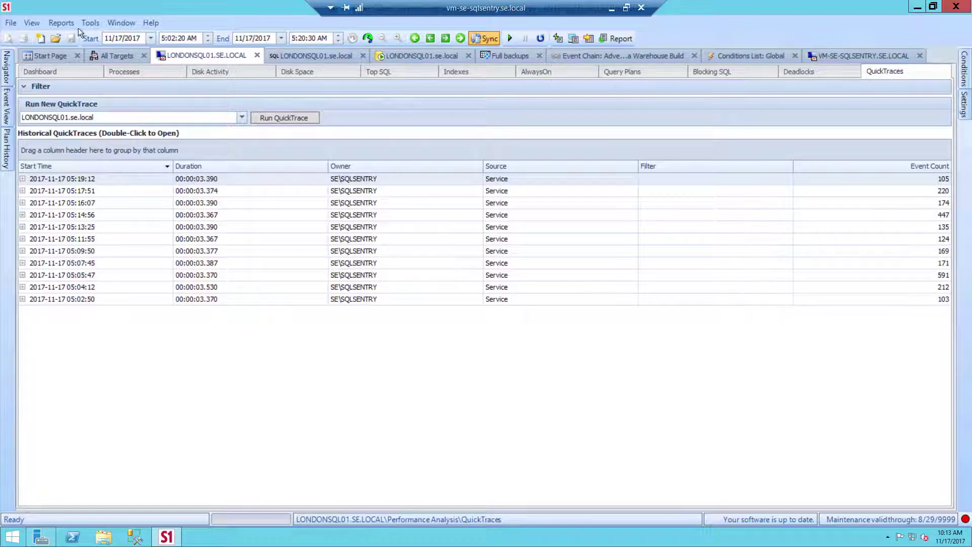
left_click(283, 119)
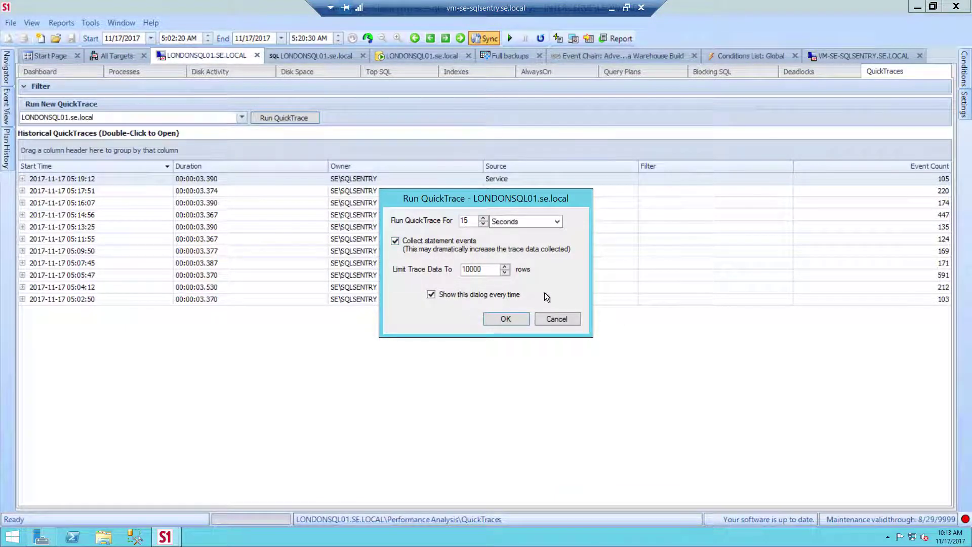
left_click(548, 316)
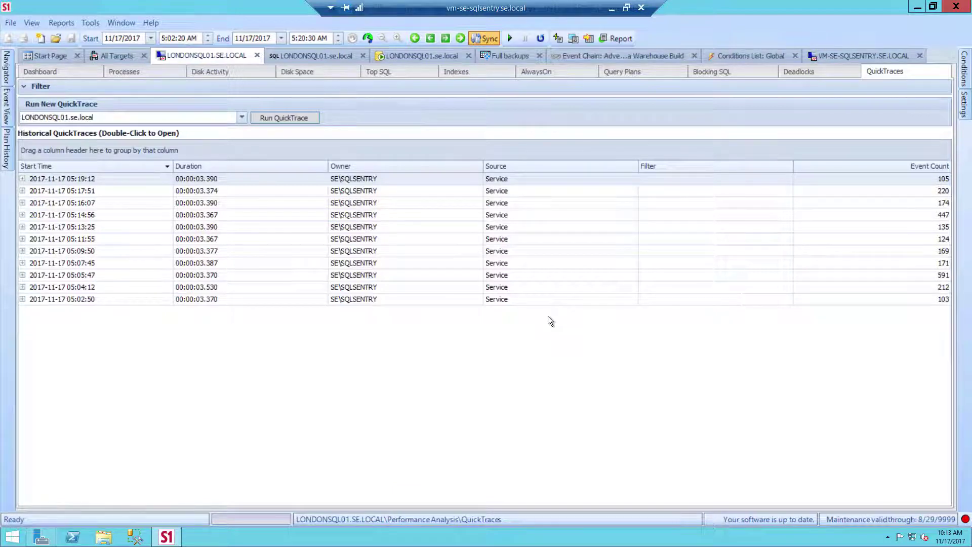
double_click(51, 251)
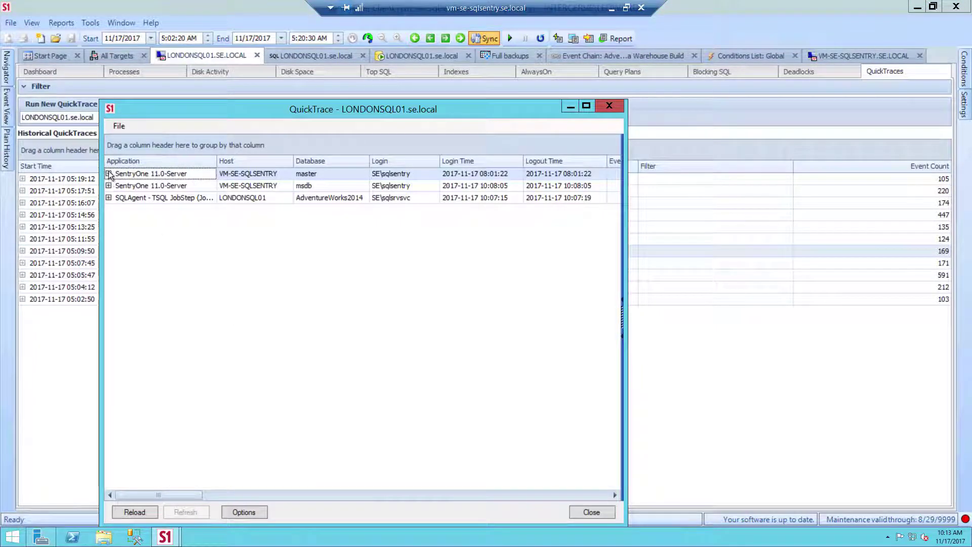
left_click(613, 104)
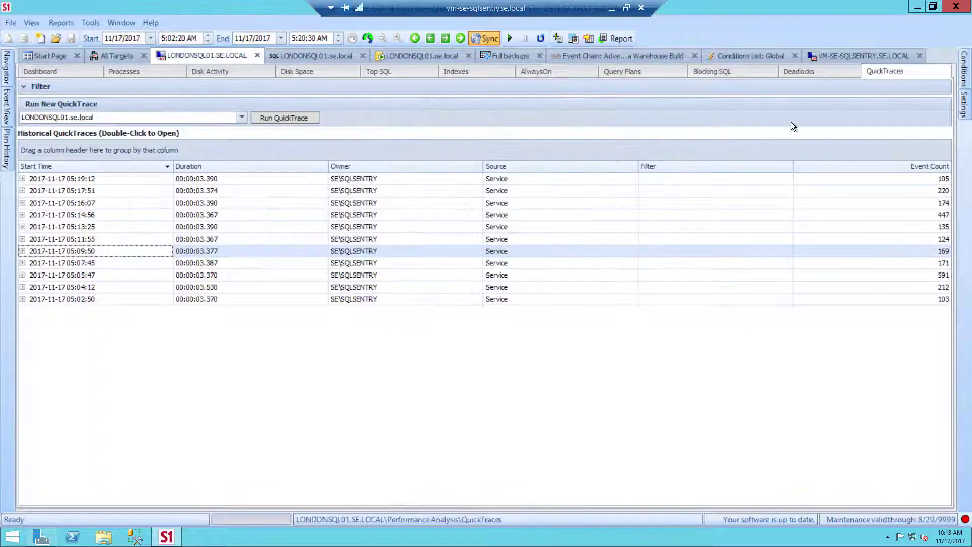
Return to LONDONSQL01's performance dashboard and switch to the server's event calendar
left_click(59, 69)
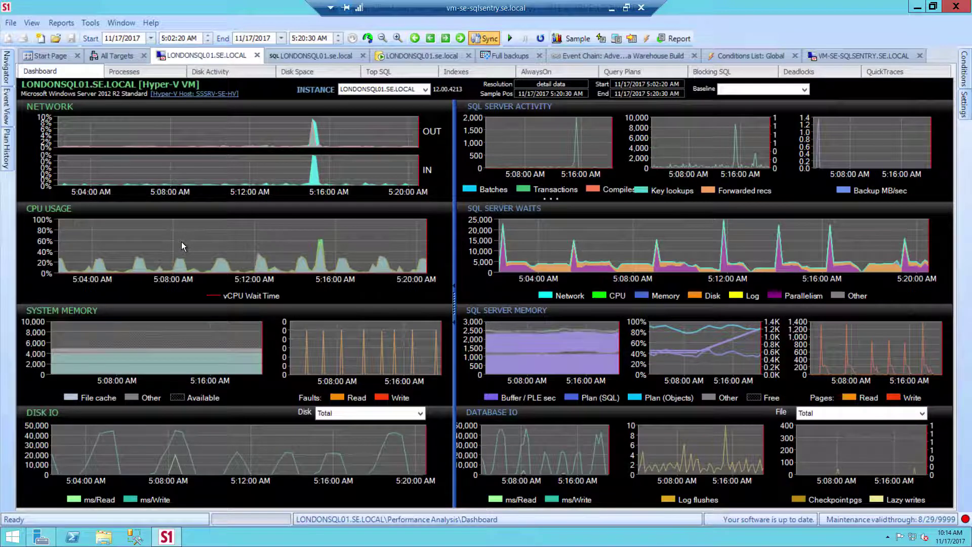
left_click(434, 55)
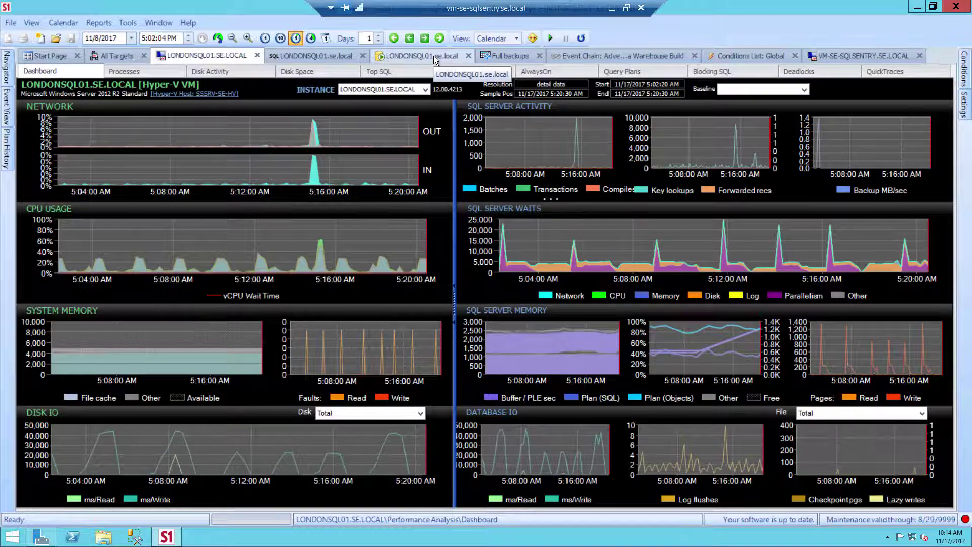
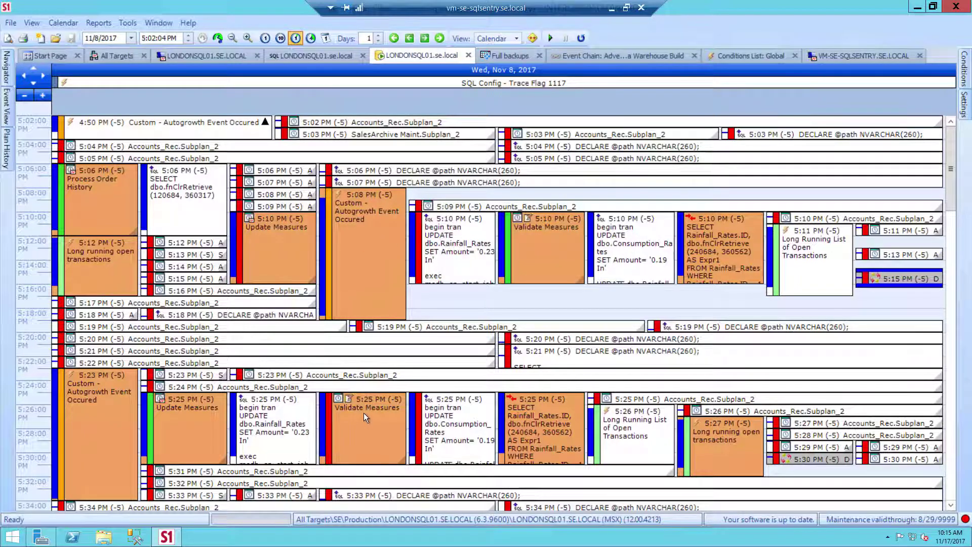
Inspect the details of the failed Validate Measures job at 5:25 PM and review its available actions and jump destinations
mouse_move(363, 412)
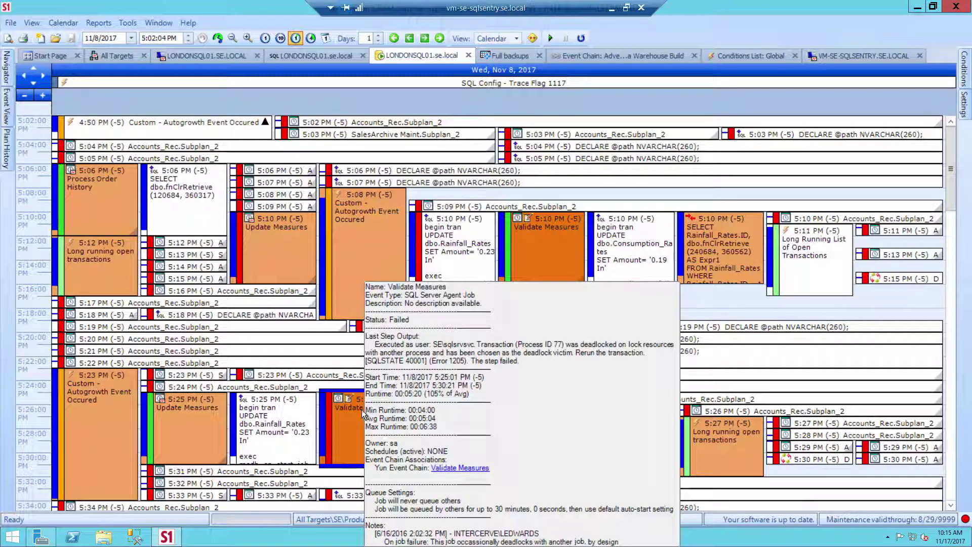
right_click(358, 400)
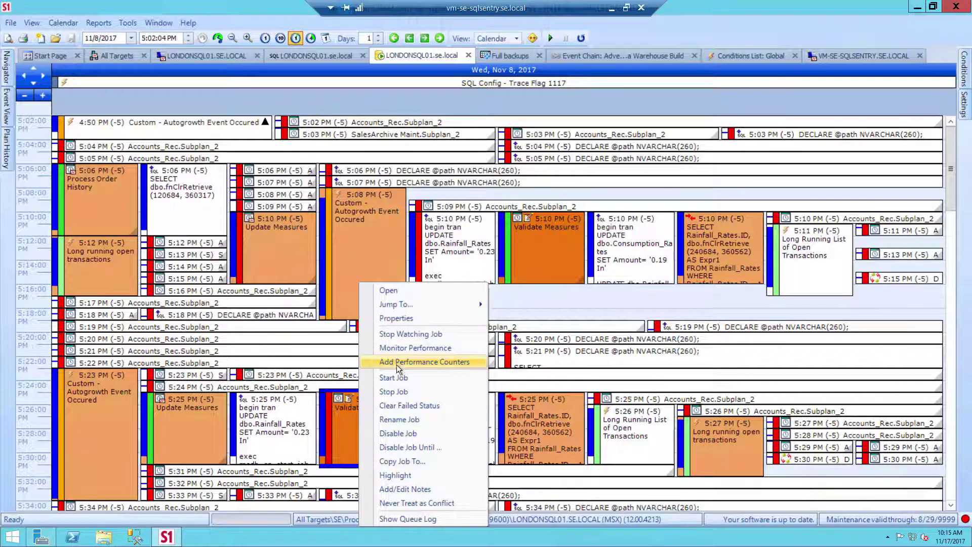
mouse_move(412, 302)
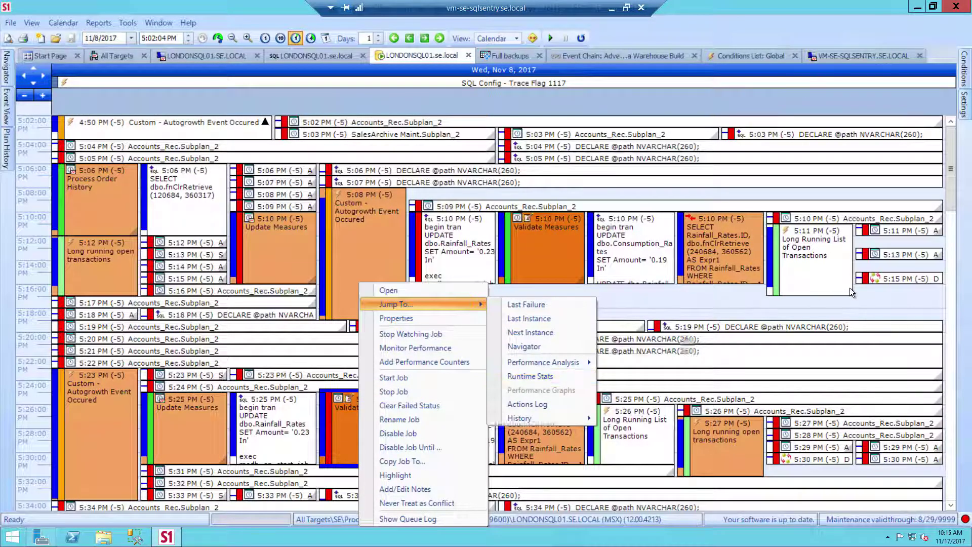
Select the 5:15 PM deadlock event on the calendar and review the destinations it can jump to
left_click(884, 274)
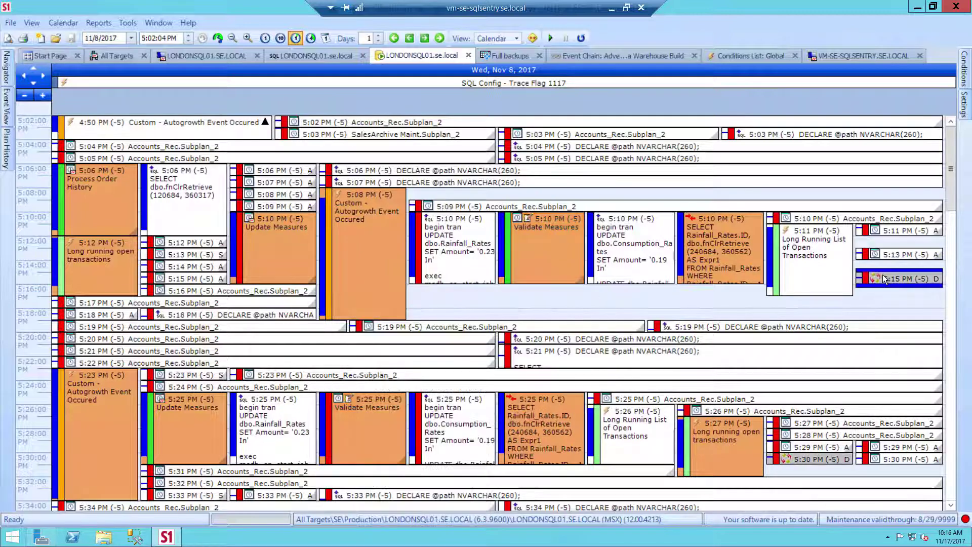
mouse_move(882, 275)
right_click(900, 278)
mouse_move(895, 304)
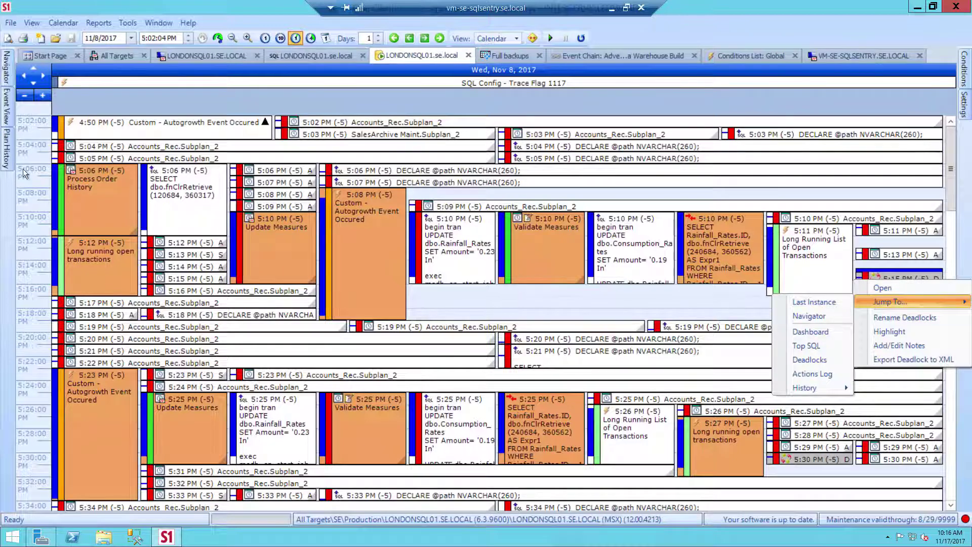
Keep the Navigator docked open and review the calendar's event filter options, including run status, text and duration filters
mouse_move(10, 60)
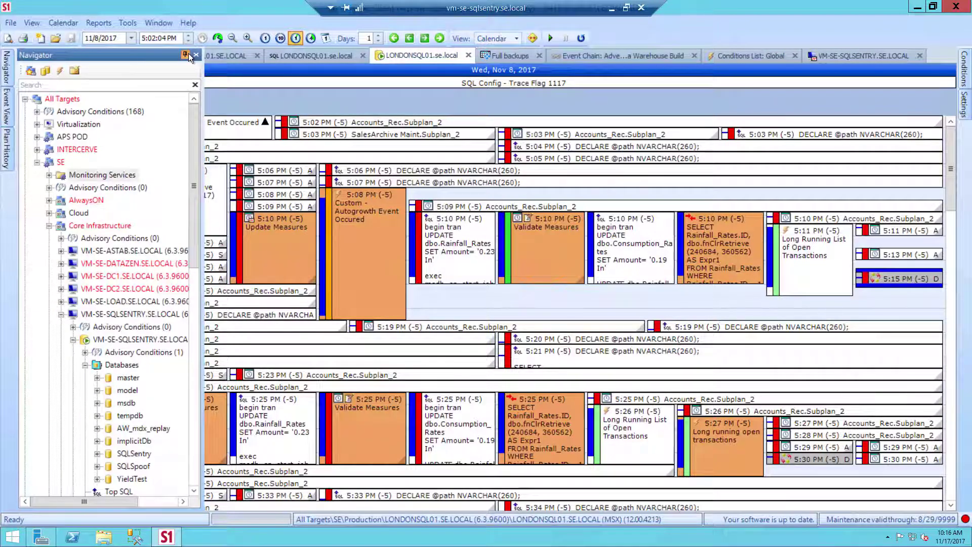
left_click(185, 55)
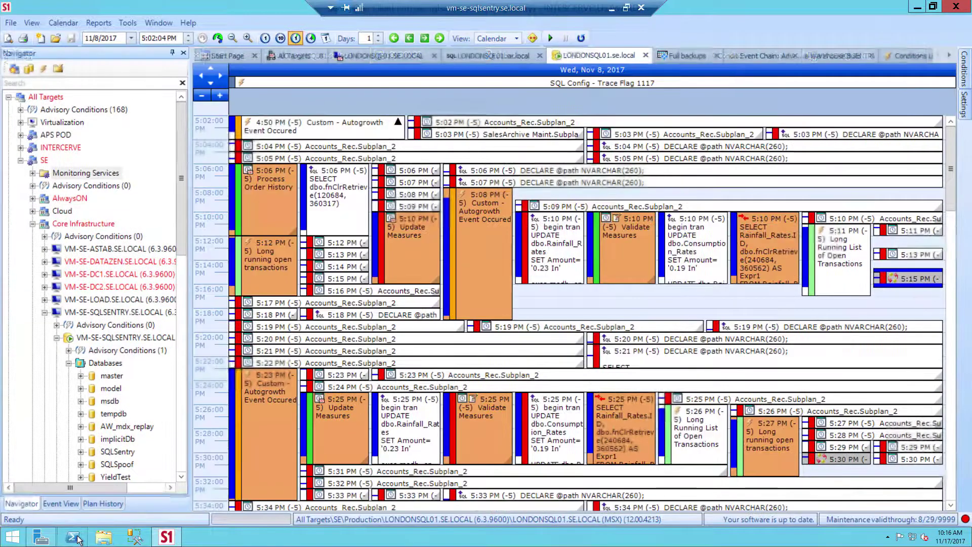
left_click(66, 502)
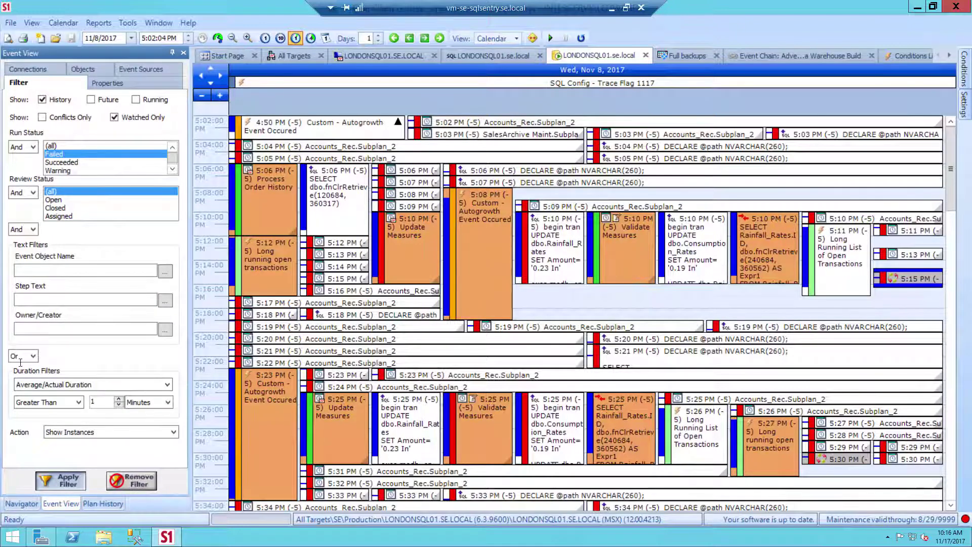
left_click(80, 409)
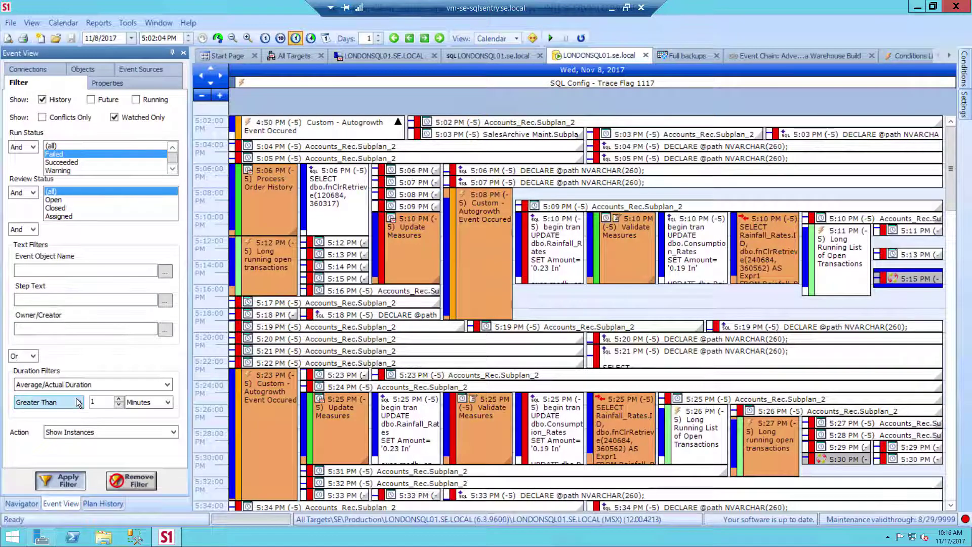
left_click(157, 49)
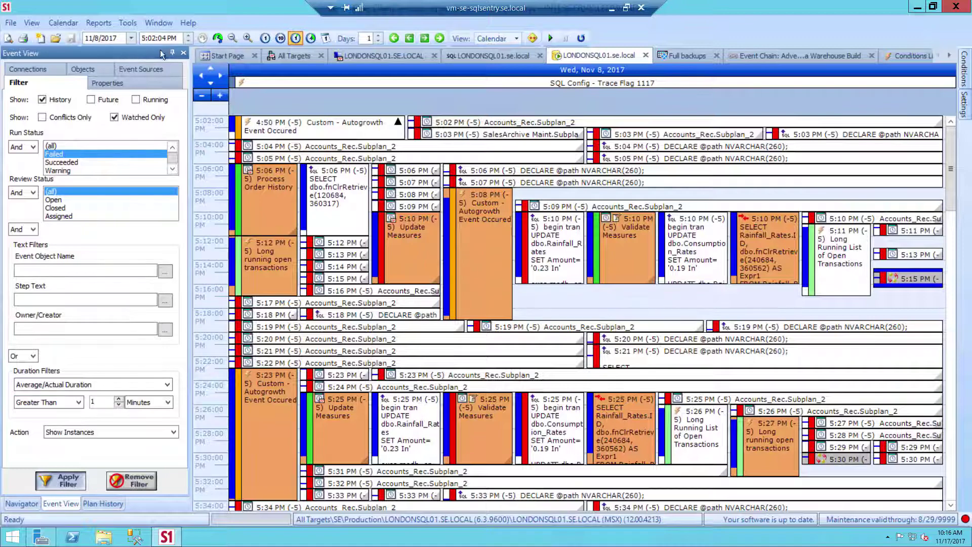
Return to the target tree, expand the shared event calendars and show the Full backups calendar
left_click(20, 504)
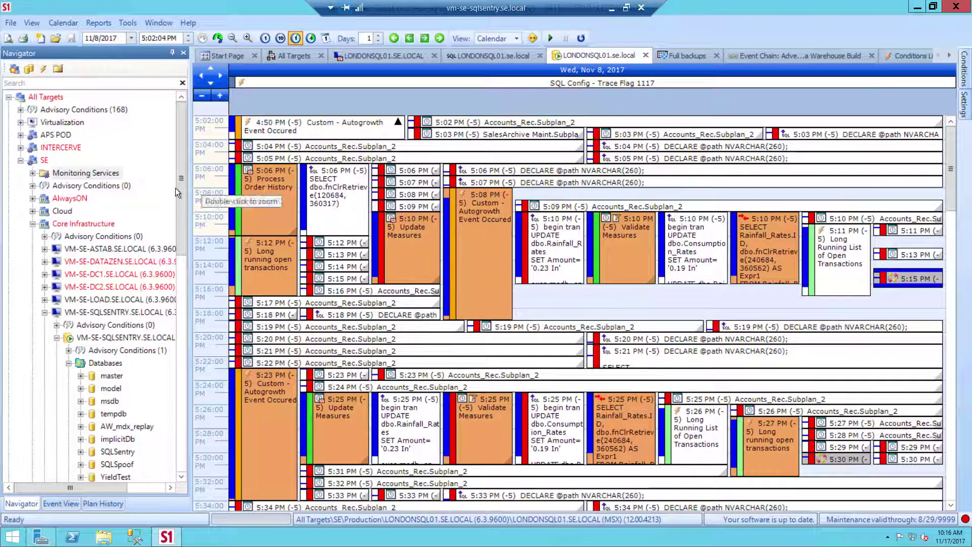
scroll(172, 398, "down", 10)
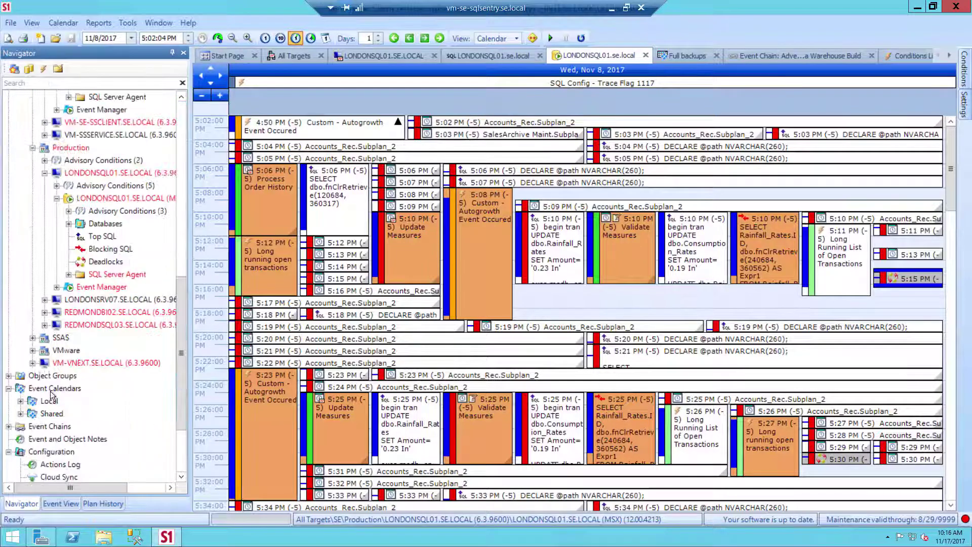
left_click(50, 390)
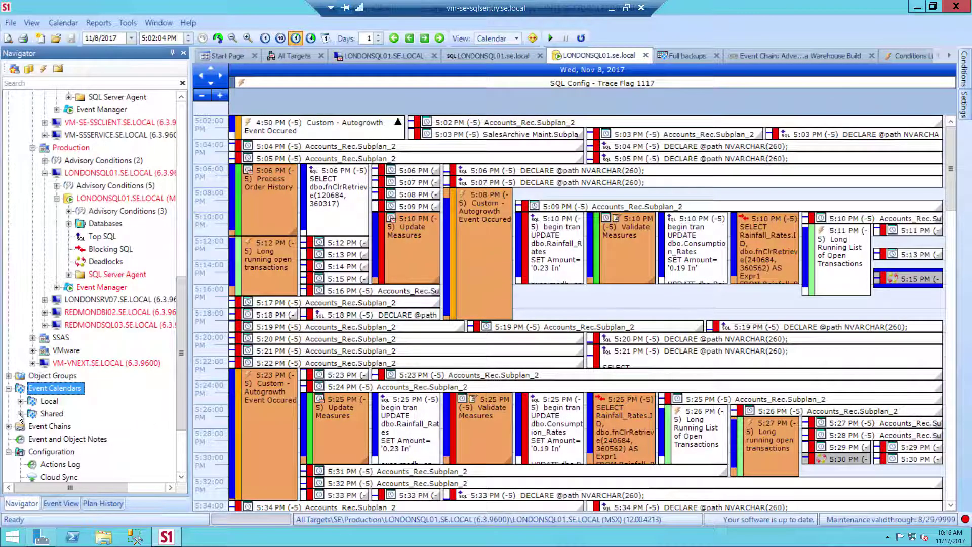
left_click(20, 414)
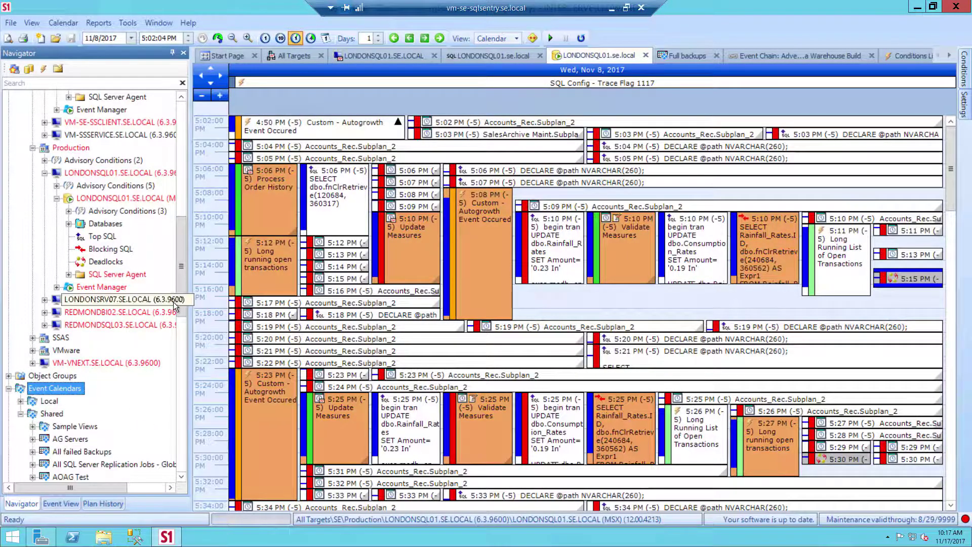
left_click(181, 385)
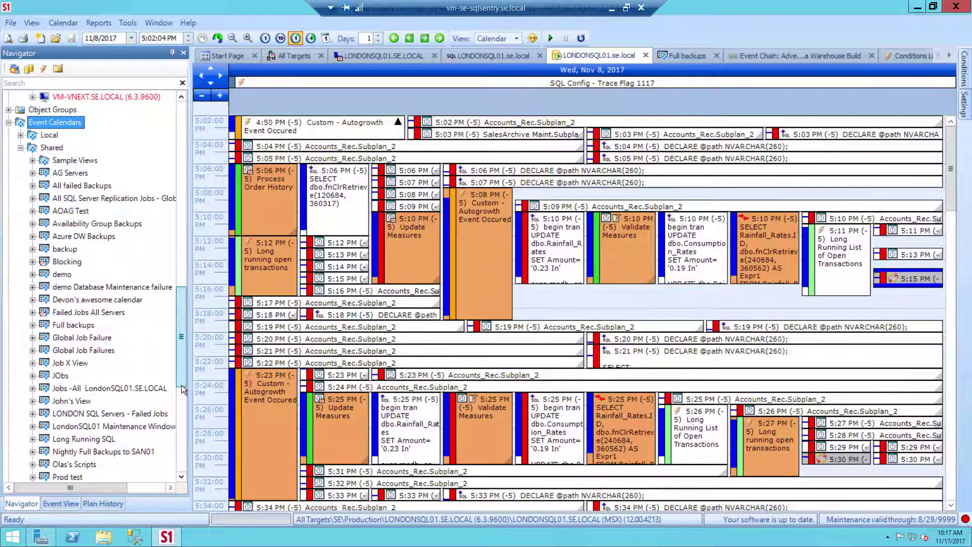
left_click(70, 327)
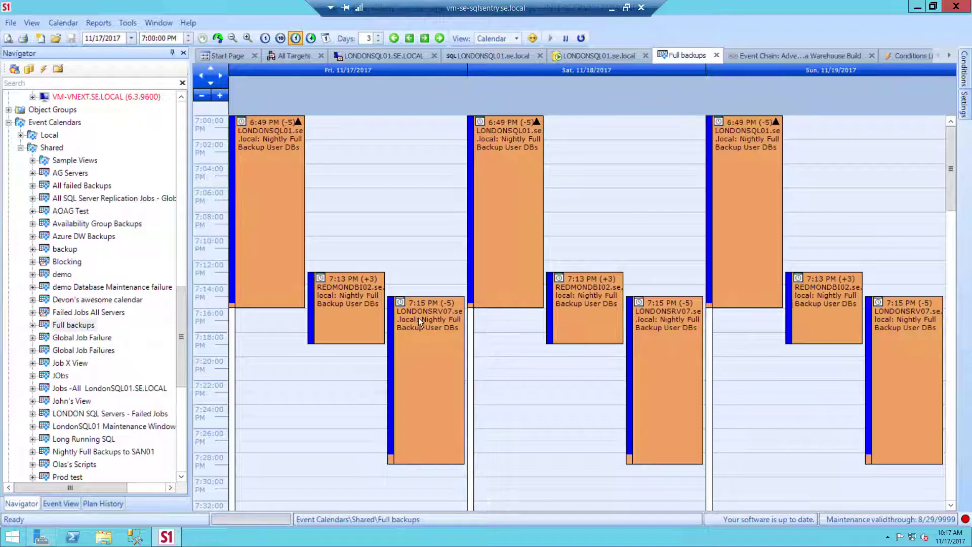
Reschedule the 11/17/2017 nightly full backups, moving LONDONSRV07's to 7:23 PM and REDMONDBI02's to 7:17 PM
left_click_drag(418, 317, 430, 408)
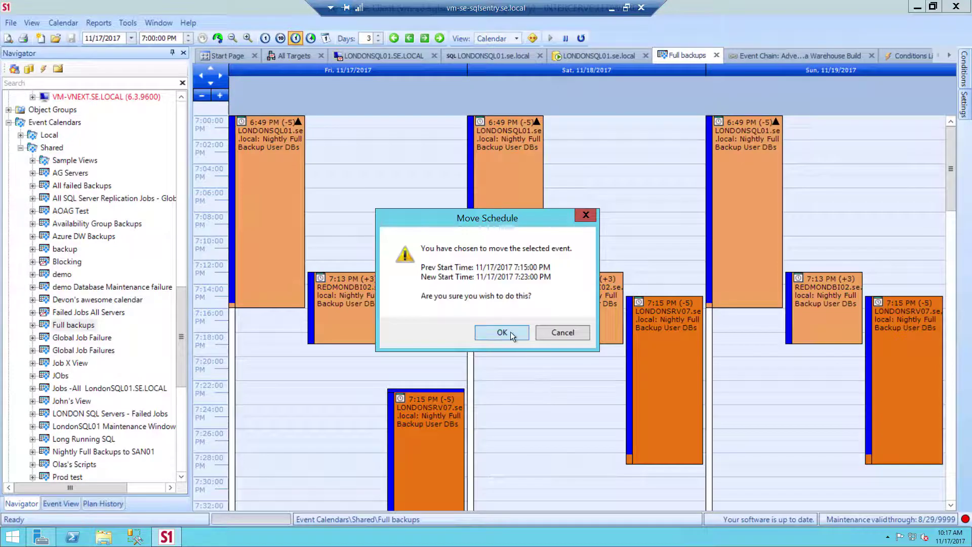
left_click(511, 333)
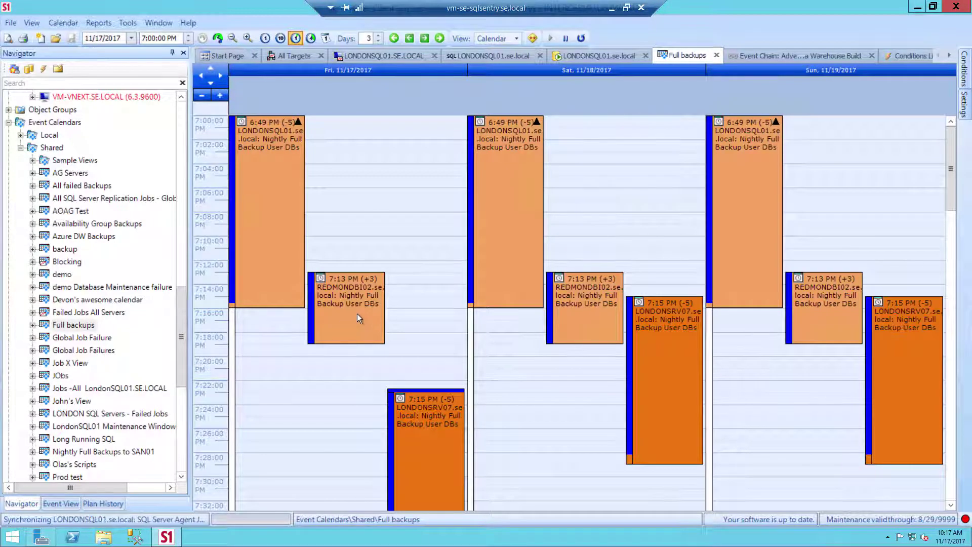
left_click_drag(379, 314, 378, 360)
left_click(483, 334)
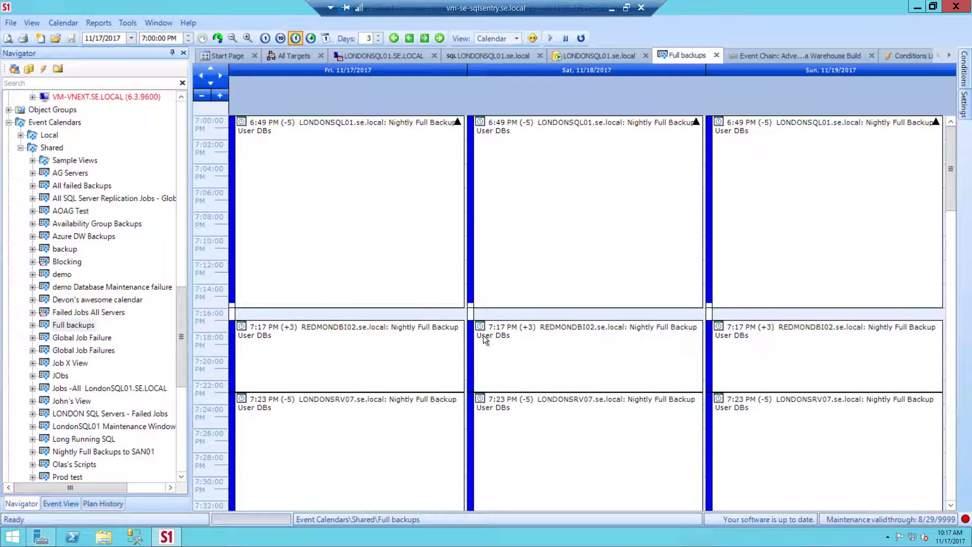
Collapse the shared calendars and examine the AdventureWorks Data Warehouse Build event chain
left_click(23, 149)
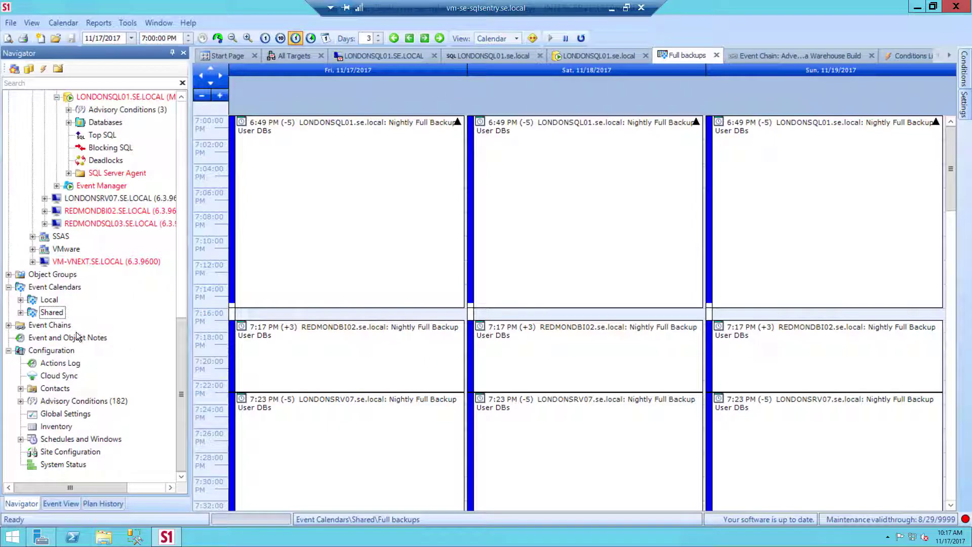
left_click(61, 327)
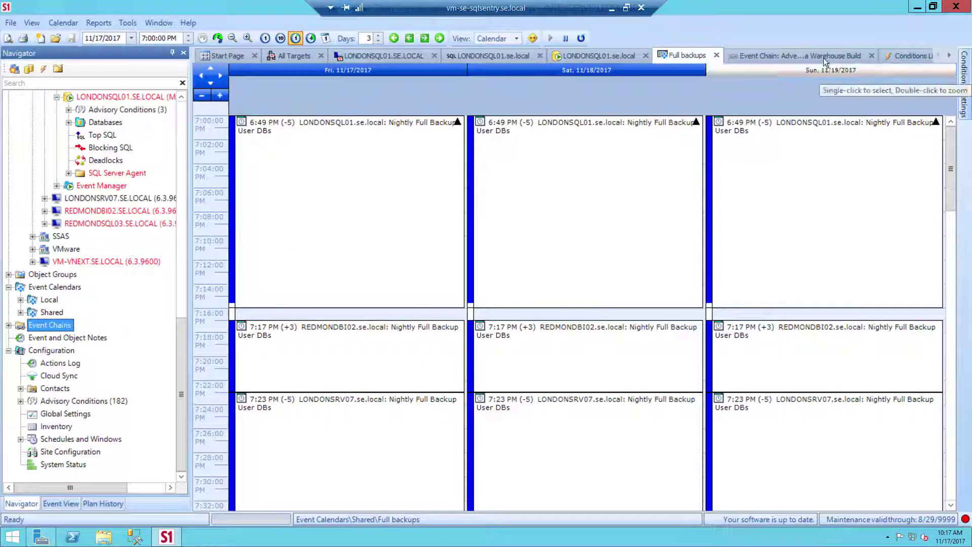
left_click(783, 54)
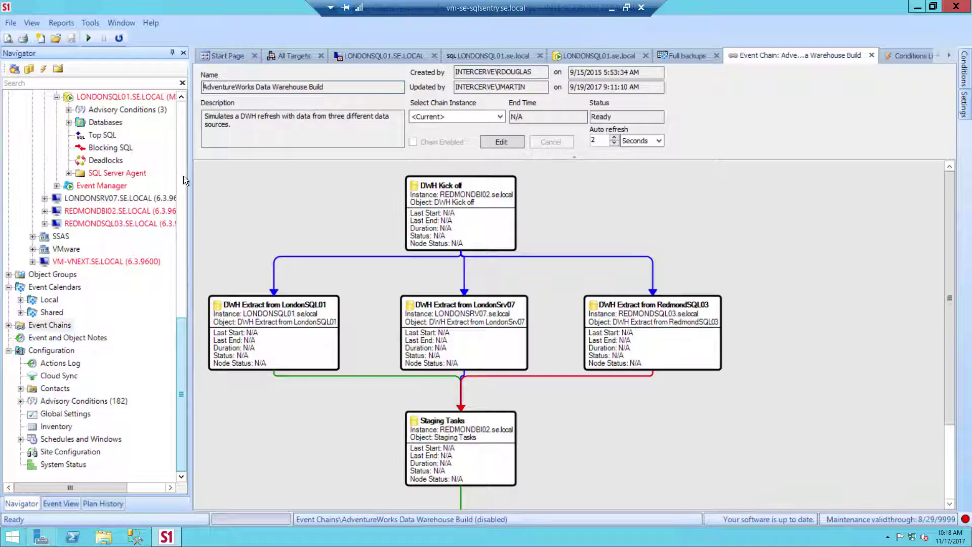
Select All Targets and review the condition categories available at the global level, leaving Advisory Conditions selected
scroll(183, 175, "up", 10)
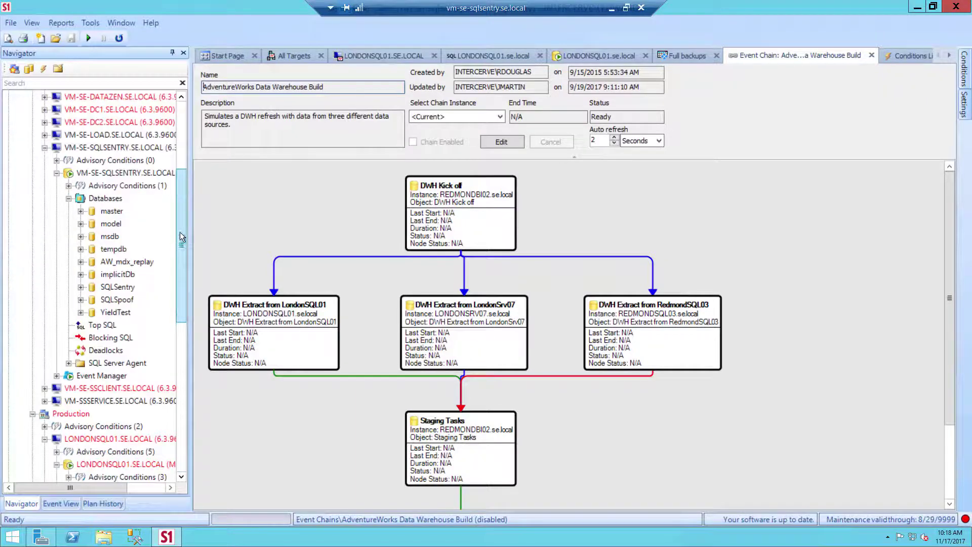
left_click_drag(181, 232, 185, 112)
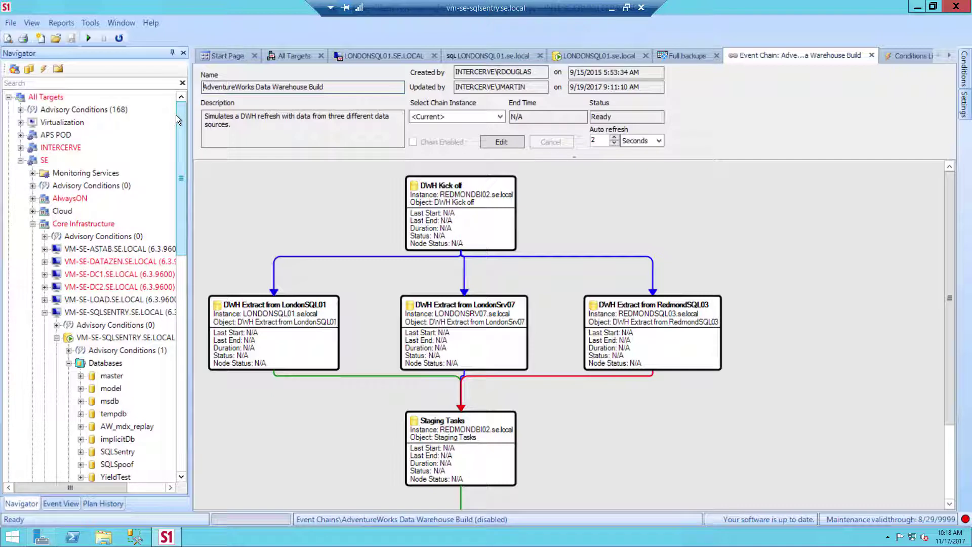
left_click(52, 98)
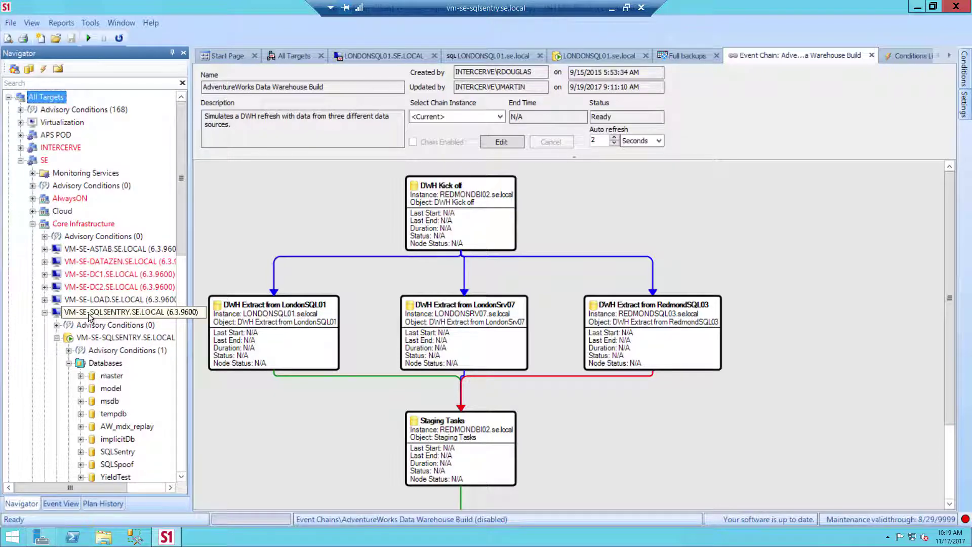
mouse_move(100, 338)
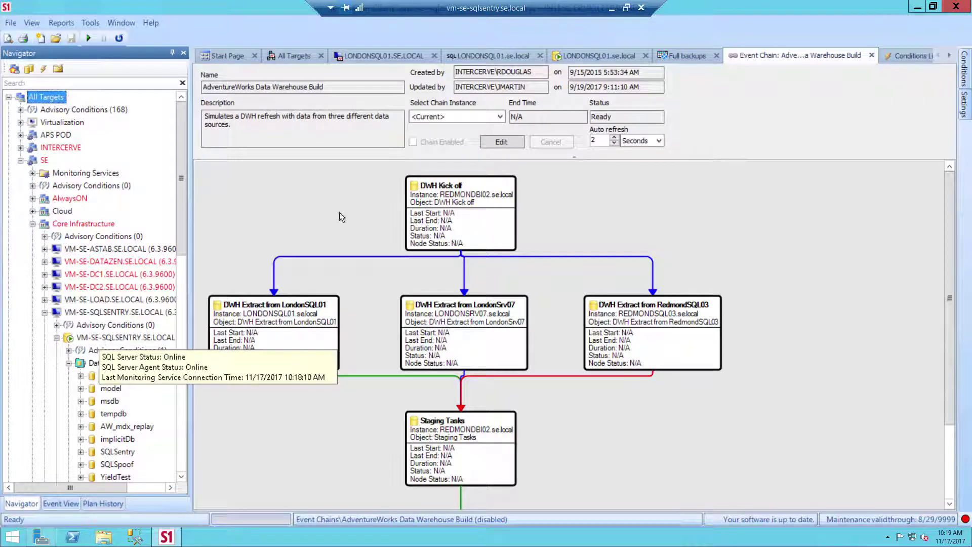
left_click(965, 68)
left_click(795, 82)
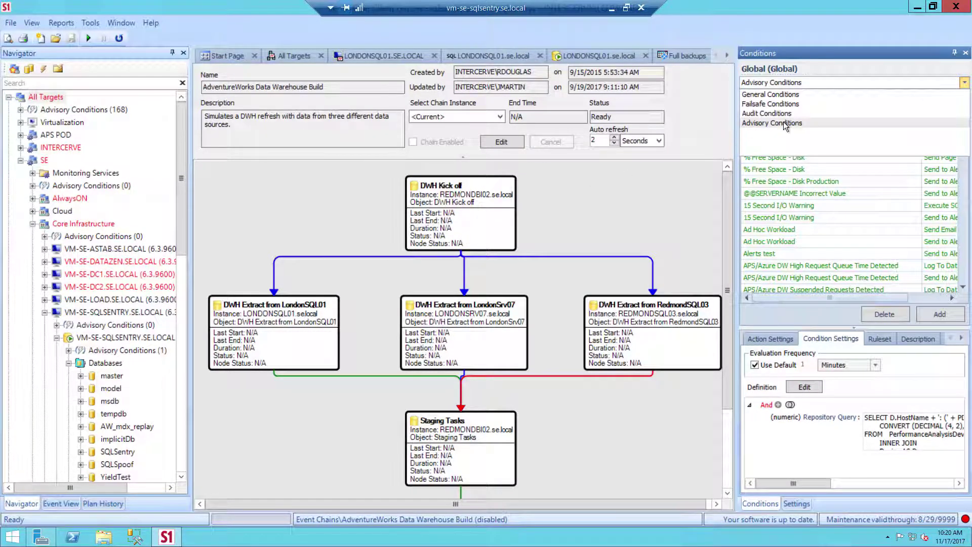
left_click(954, 54)
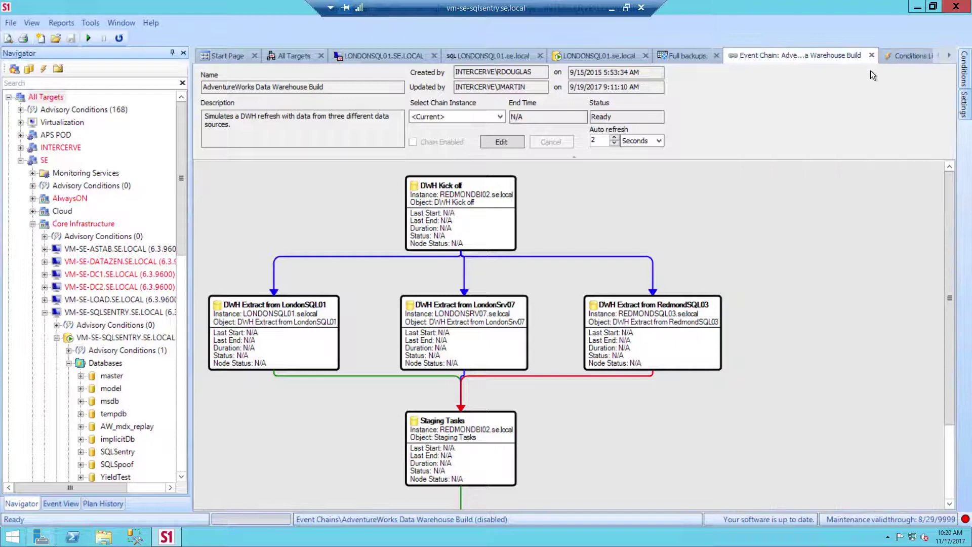
Show the global Conditions List and auto-hide the Navigator to give the list more room
left_click(904, 55)
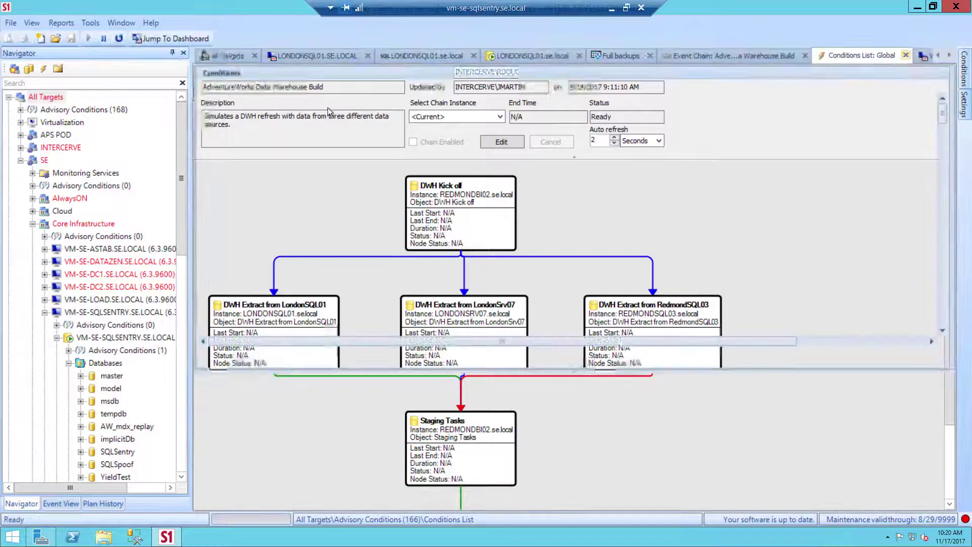
left_click(171, 53)
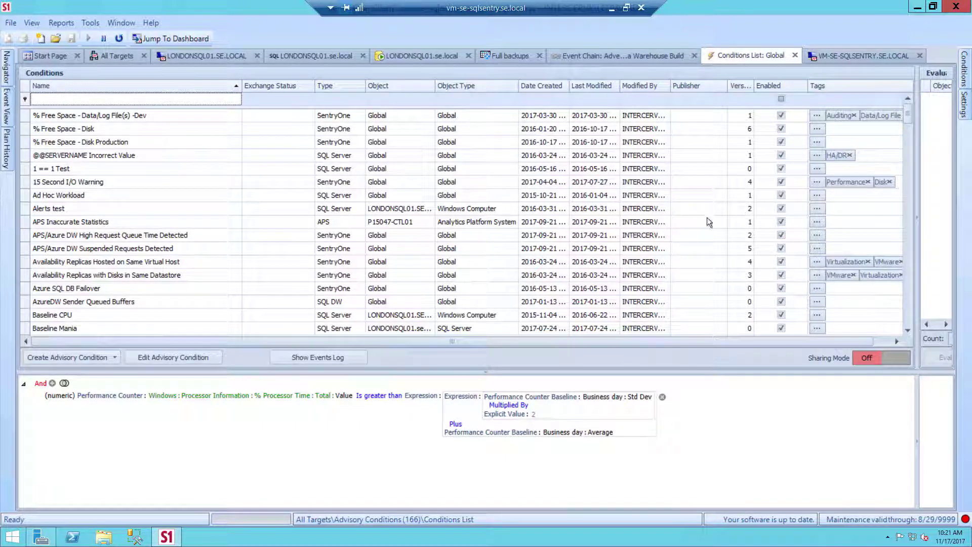
Dock the Conditions pane and select All Targets to list the advisory conditions and their actions at the global level
mouse_move(964, 71)
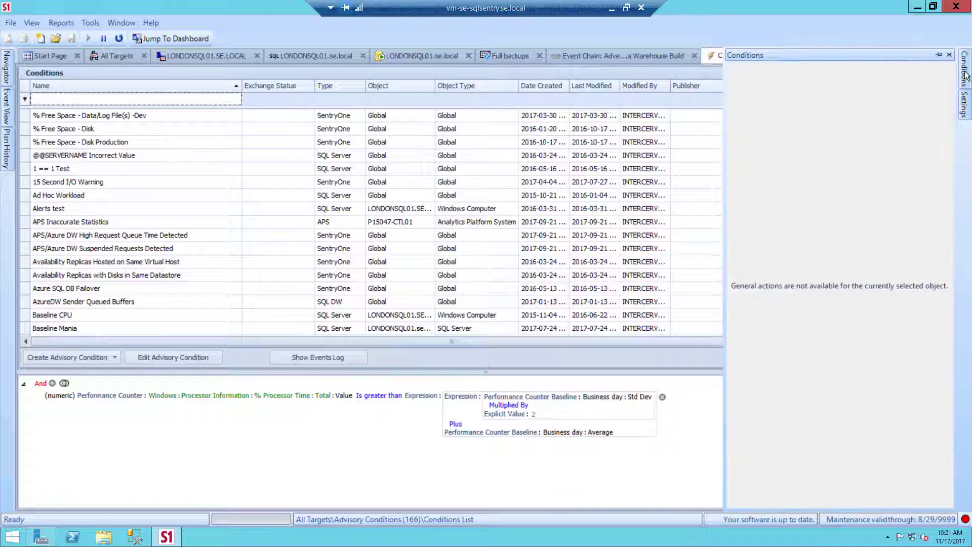
left_click(939, 54)
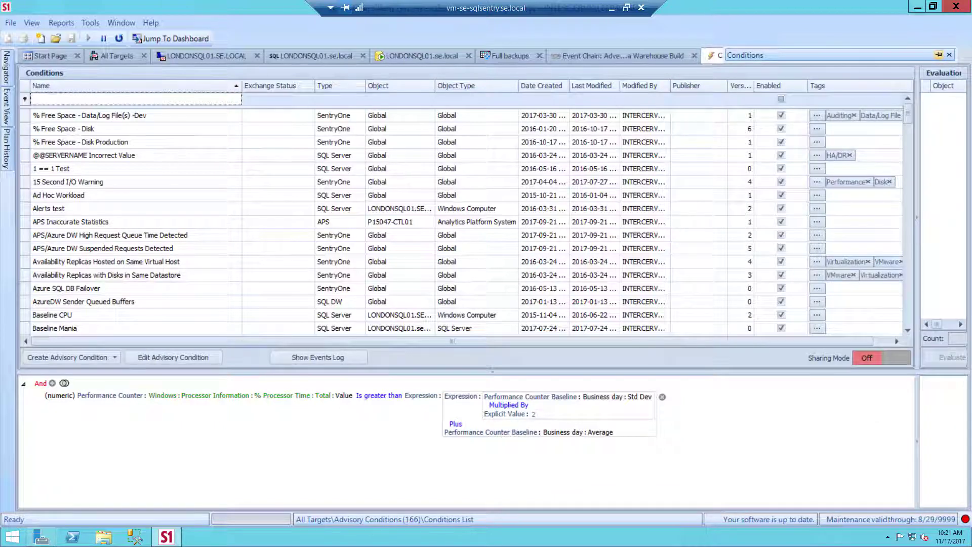
mouse_move(8, 81)
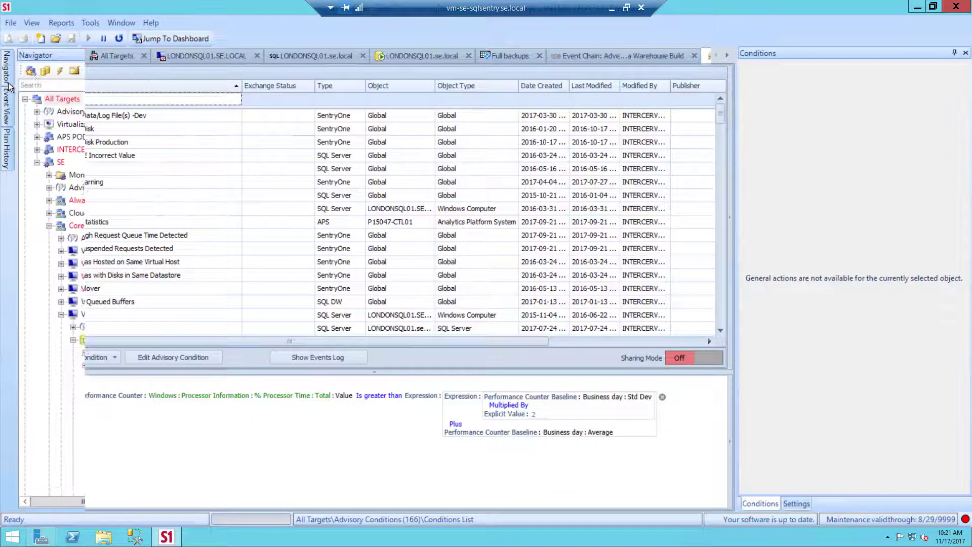
left_click(77, 103)
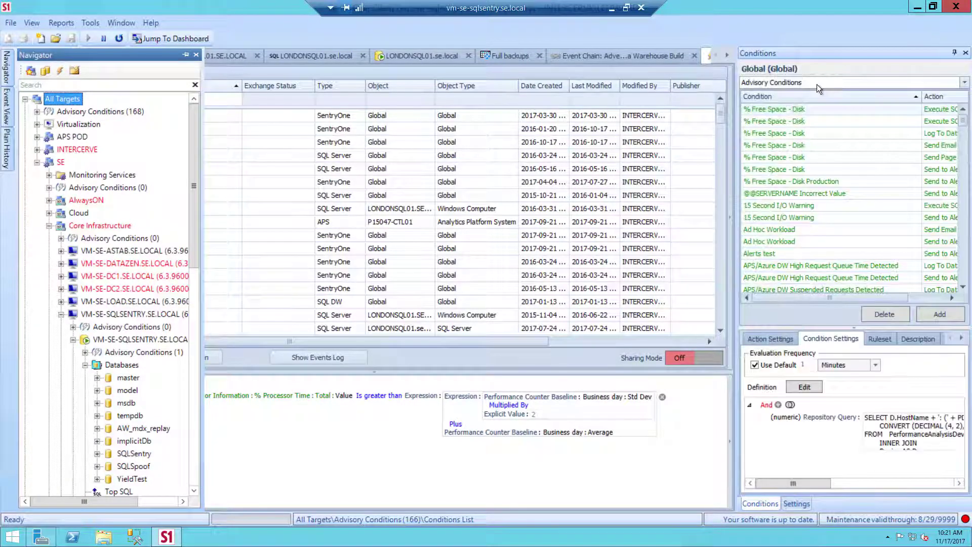
Add a Send Email action for the global general condition SQL Server: Blocking SQL and select a user as its recipient
left_click(816, 84)
left_click(814, 92)
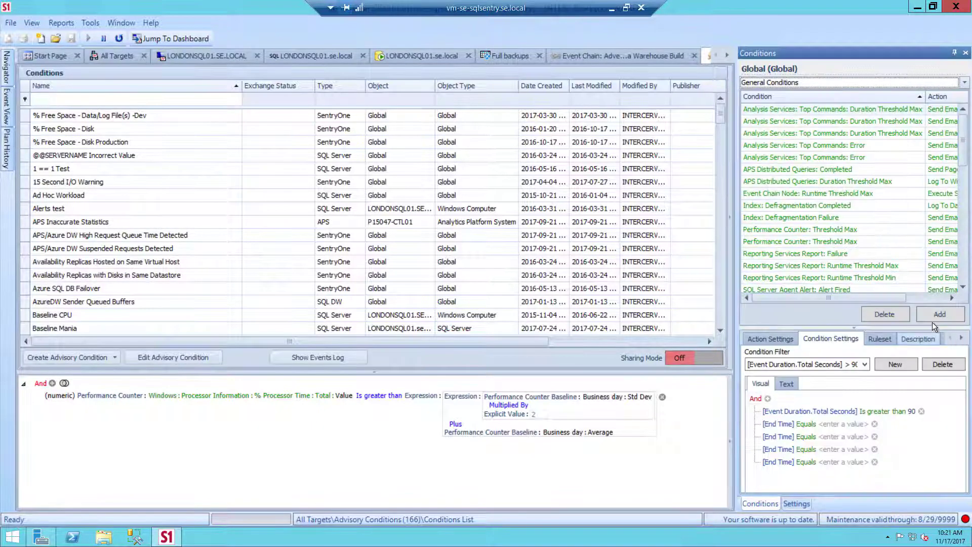
left_click(937, 315)
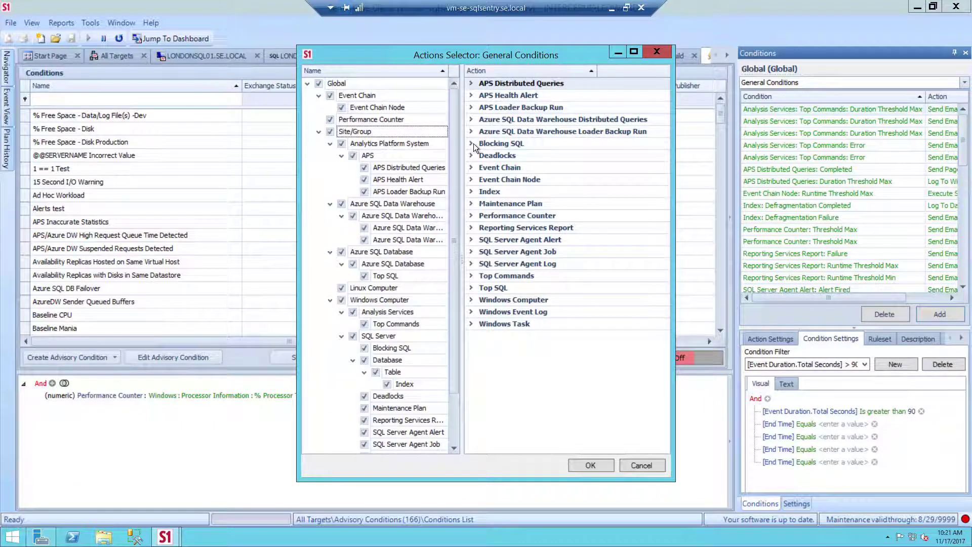
left_click(472, 144)
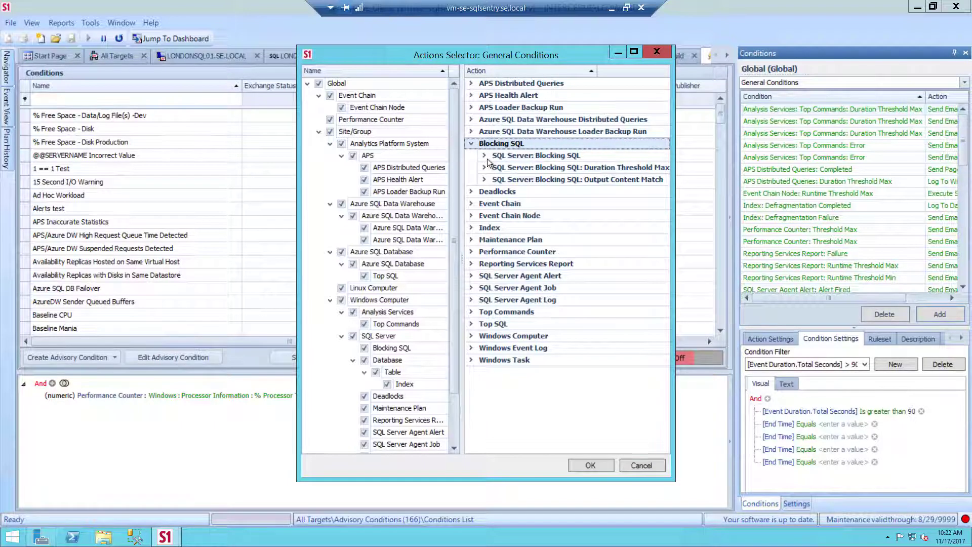
left_click(485, 155)
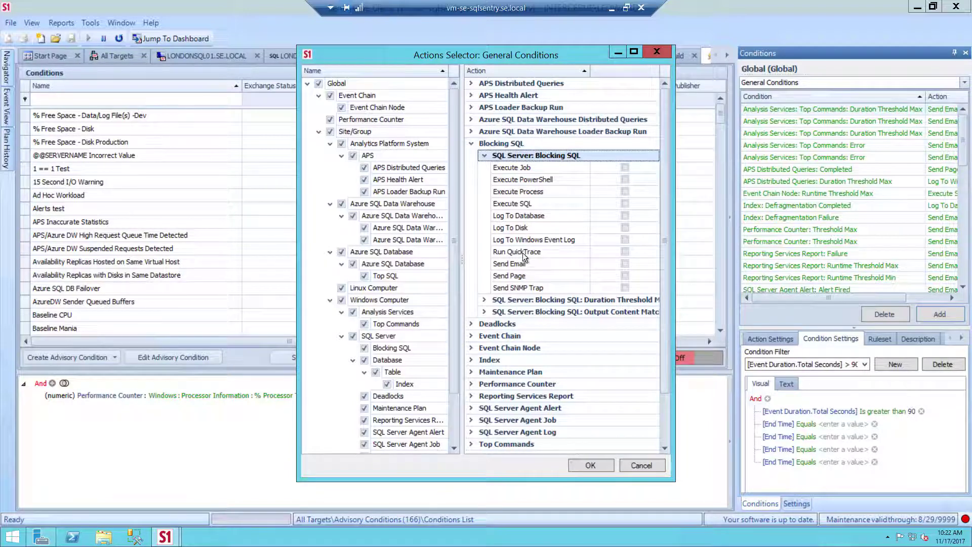
left_click(625, 263)
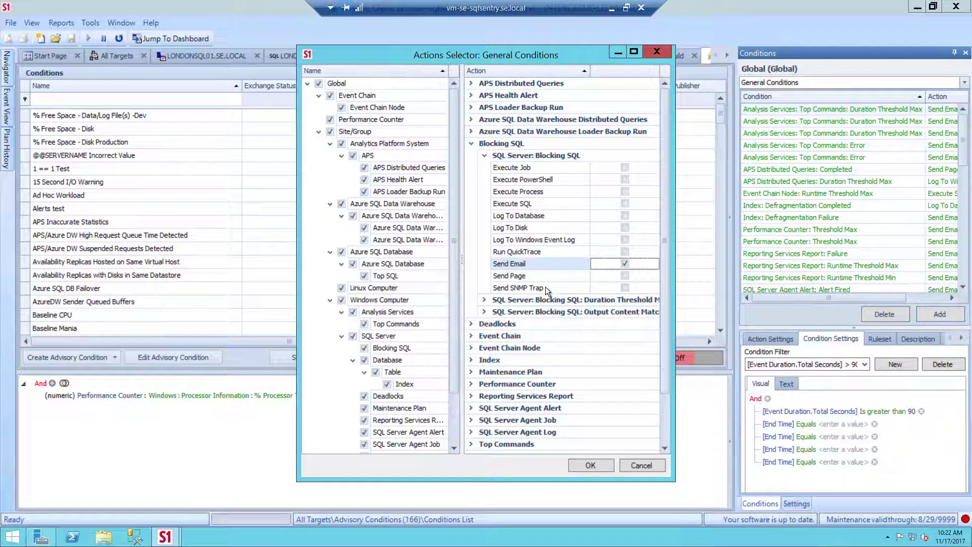
left_click(587, 465)
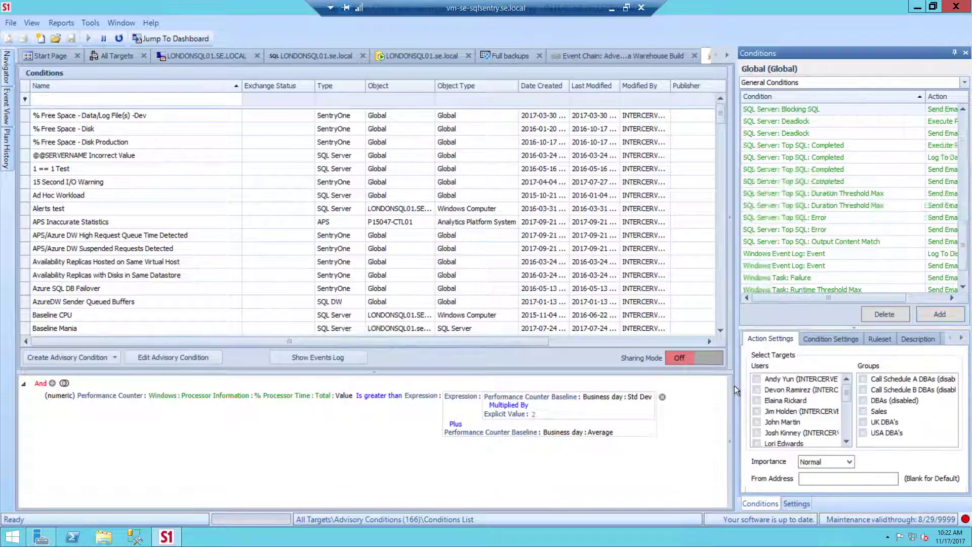
left_click_drag(737, 385, 689, 386)
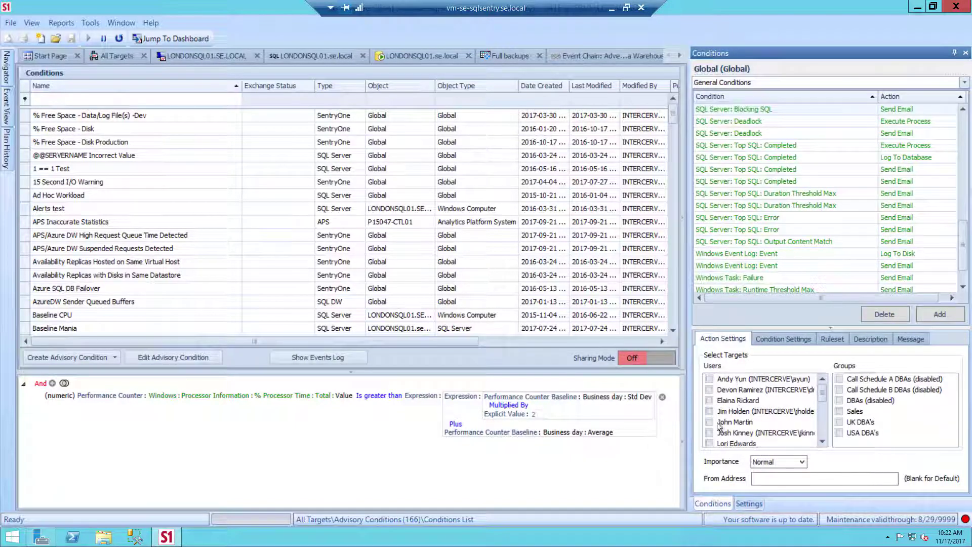
left_click(710, 443)
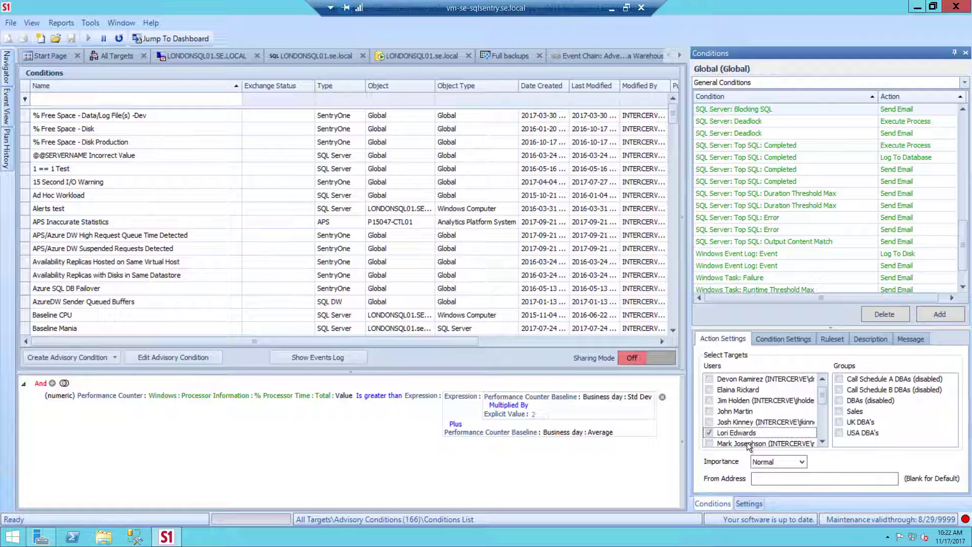
Create a condition filter for the Blocking SQL email requiring Event Duration Total Minutes to be greater than 1
left_click(782, 343)
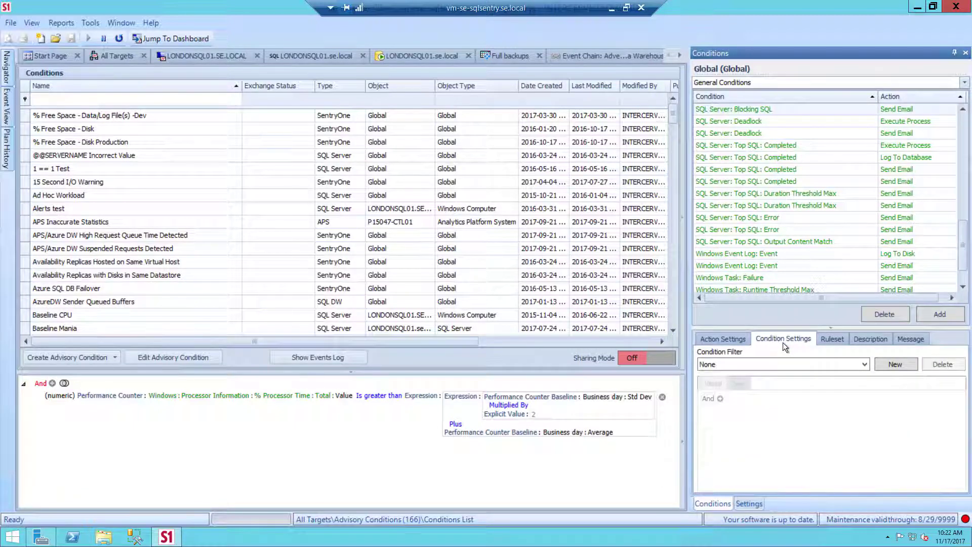
left_click(888, 360)
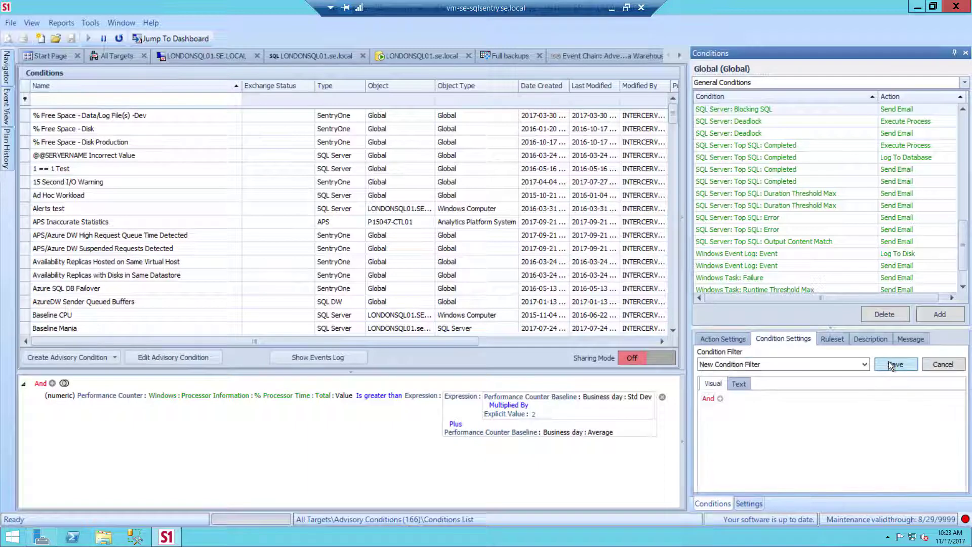
left_click(720, 399)
left_click(721, 412)
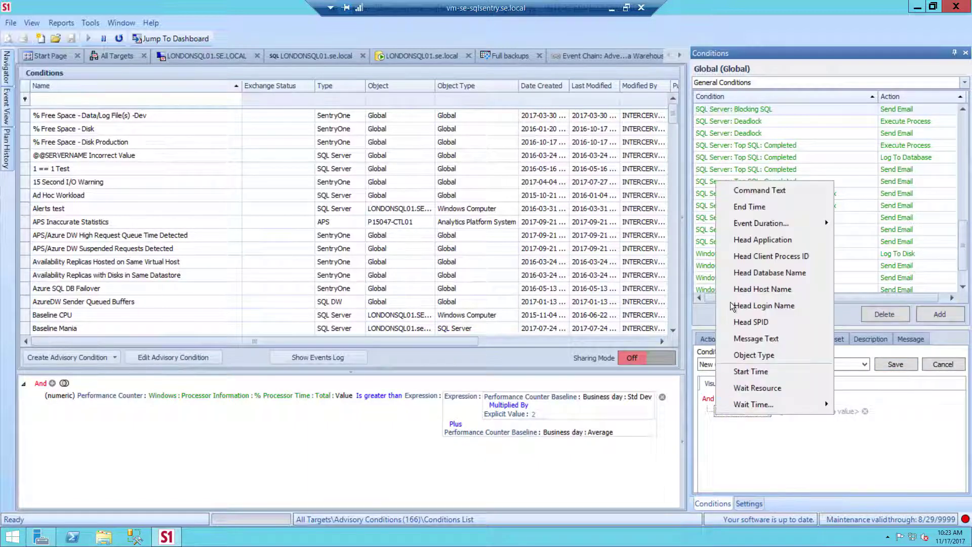
mouse_move(774, 223)
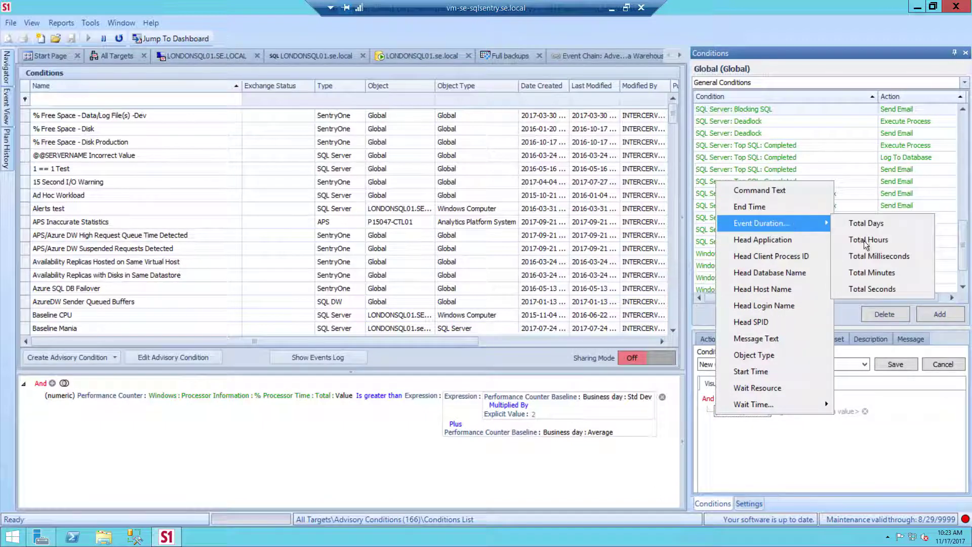
left_click(866, 273)
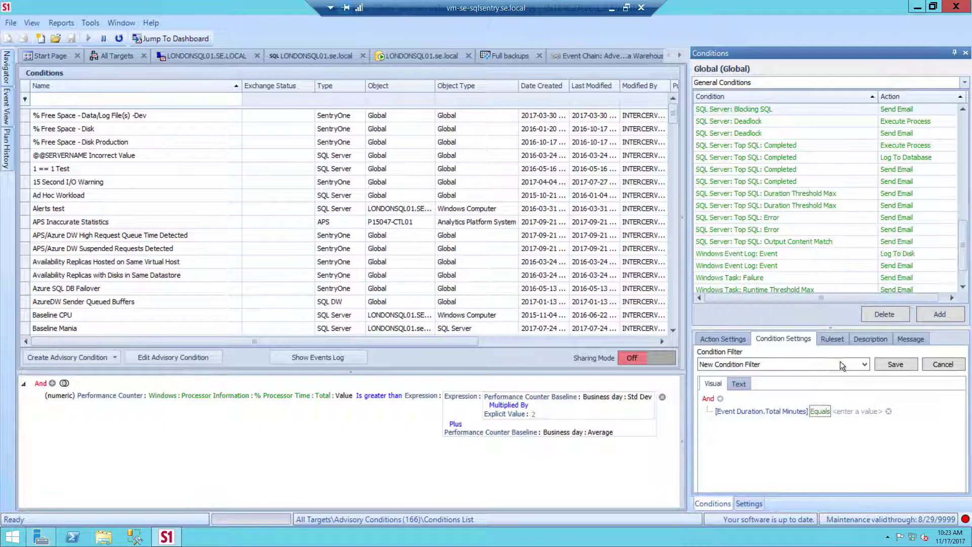
left_click(828, 413)
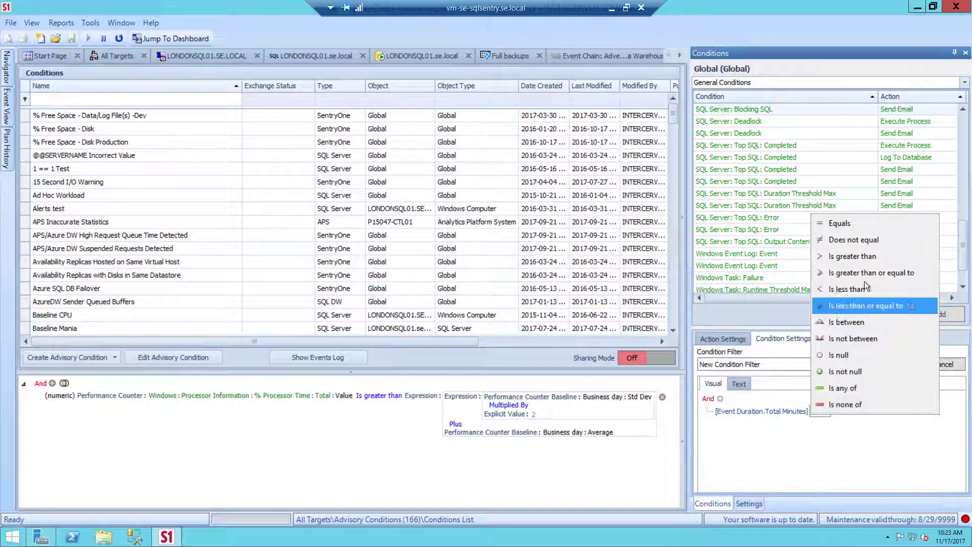
left_click(872, 256)
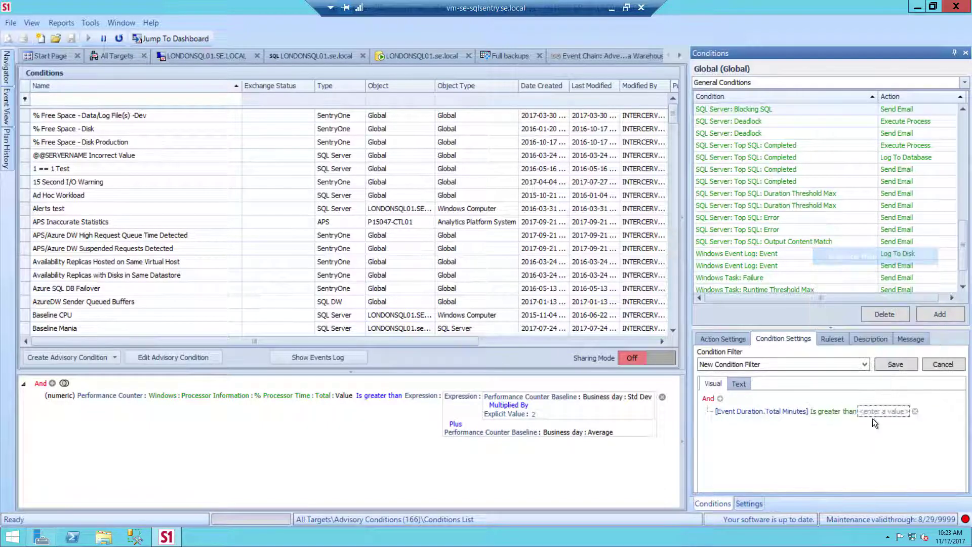
left_click(884, 416)
type("1")
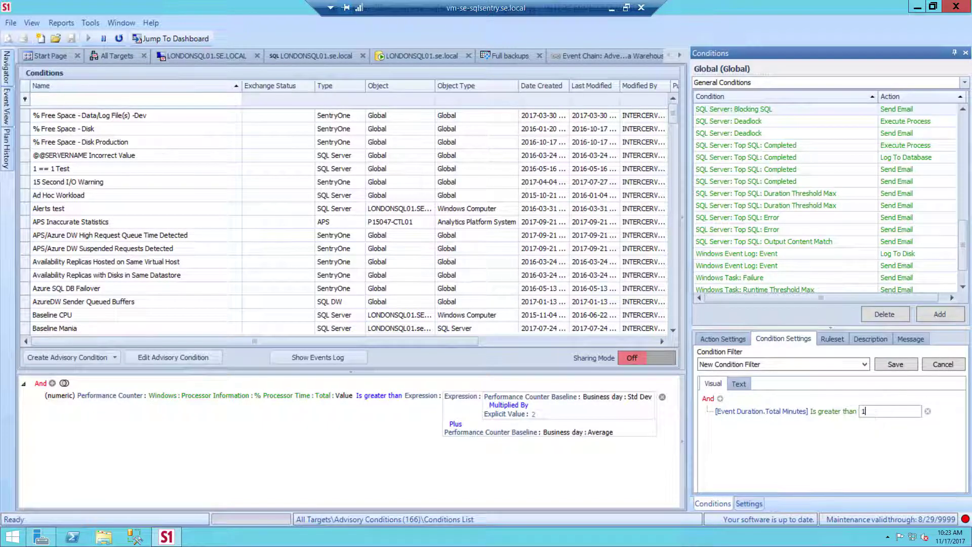
Start a new count-based response ruleset that processes actions after 3 occurrences
left_click(829, 339)
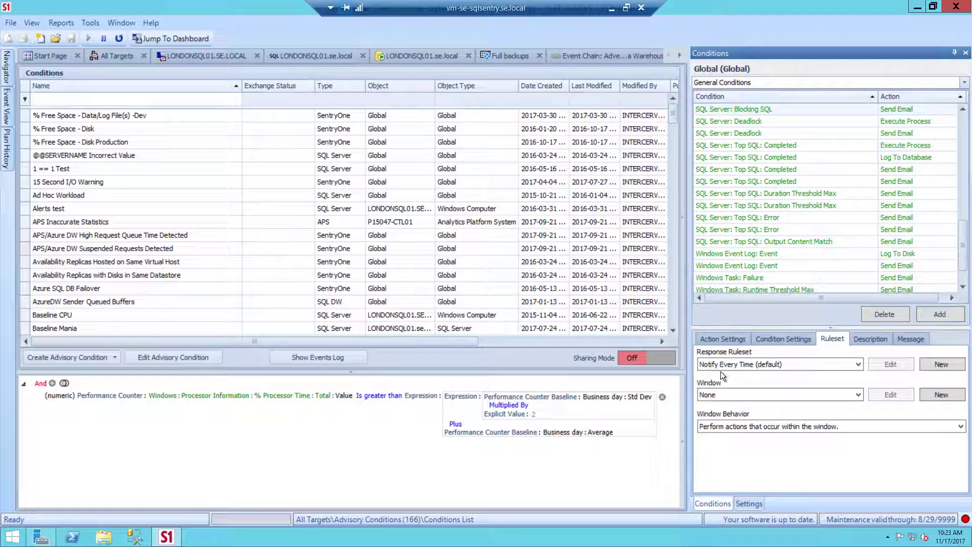
left_click(940, 363)
left_click_drag(109, 41, 419, 135)
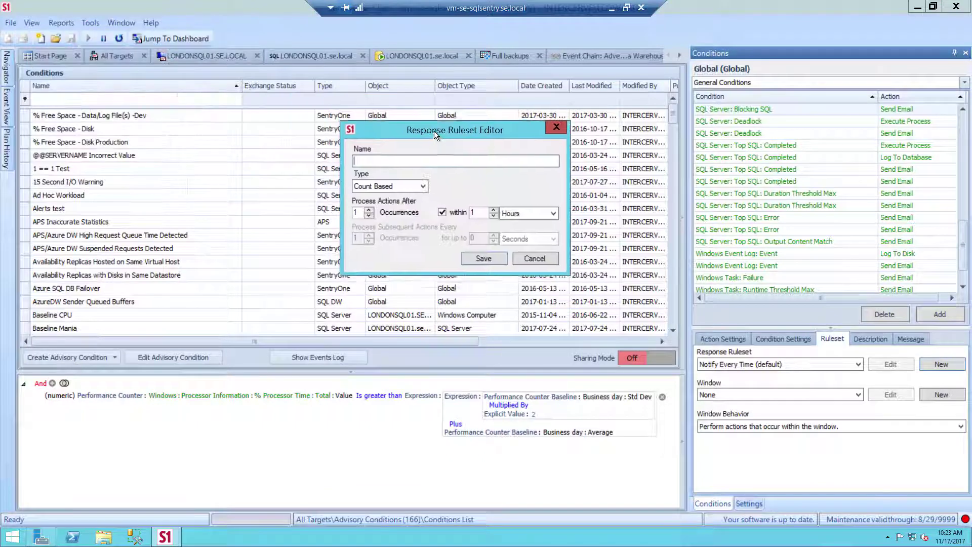
left_click_drag(362, 216, 350, 217)
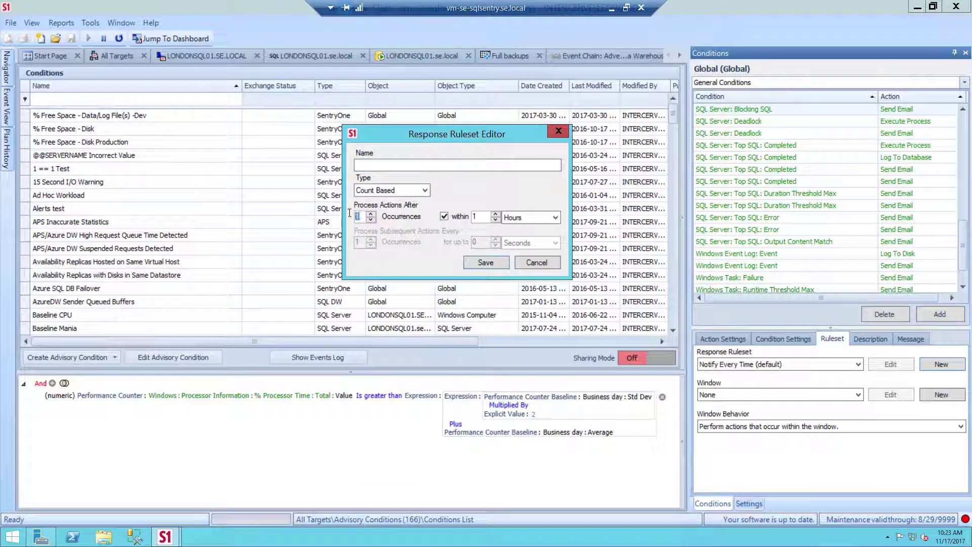
type("3")
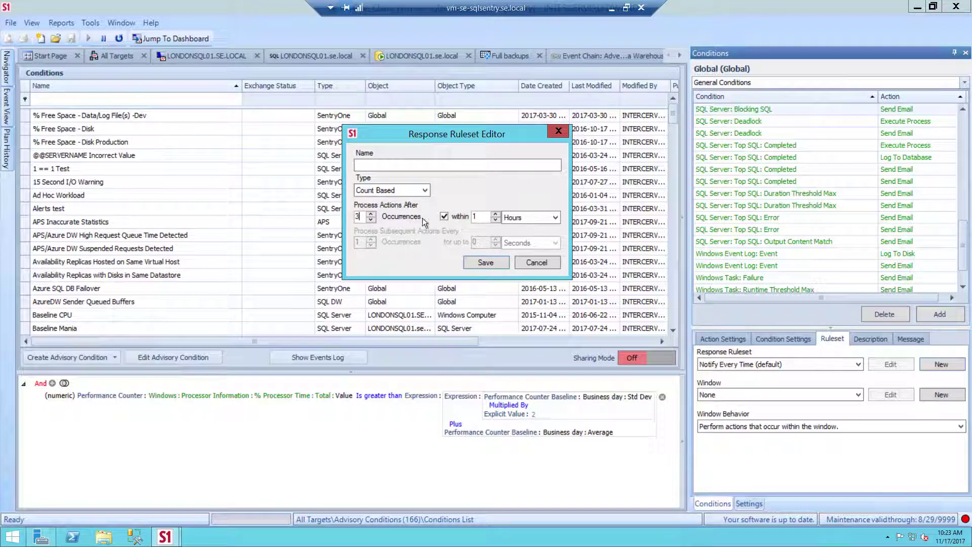
Try a time-based ruleset processing actions after 1 second and subsequent ones every 15 minutes, and discard the draft
left_click(387, 189)
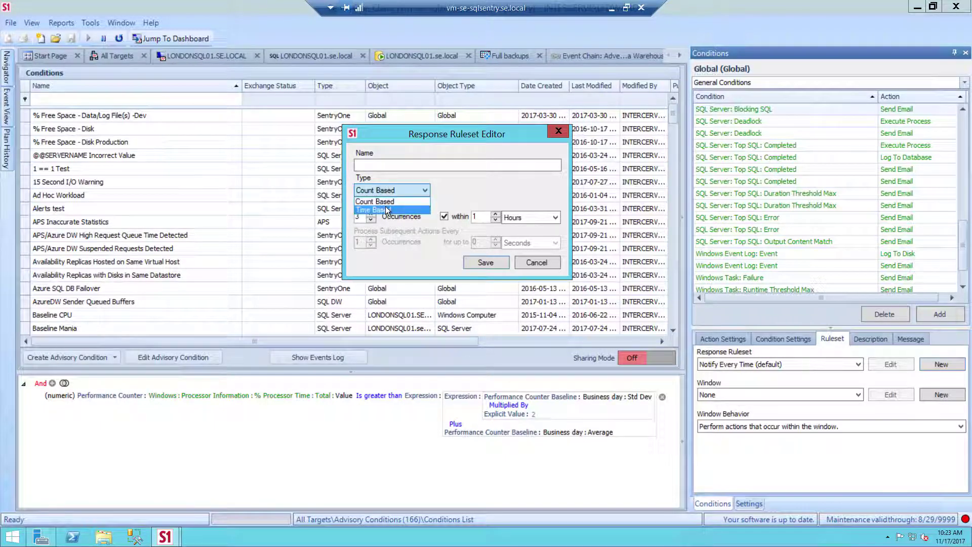
left_click(388, 210)
left_click(407, 218)
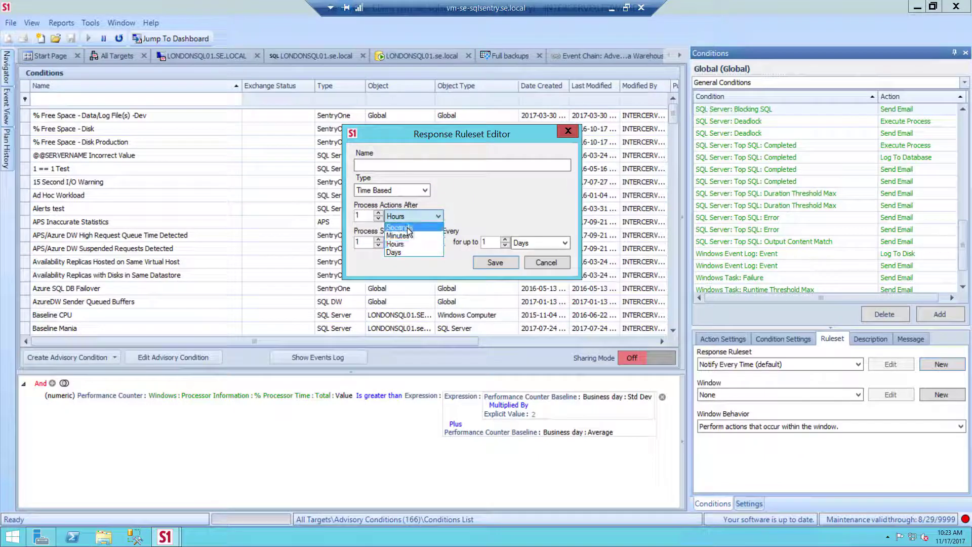
left_click(403, 227)
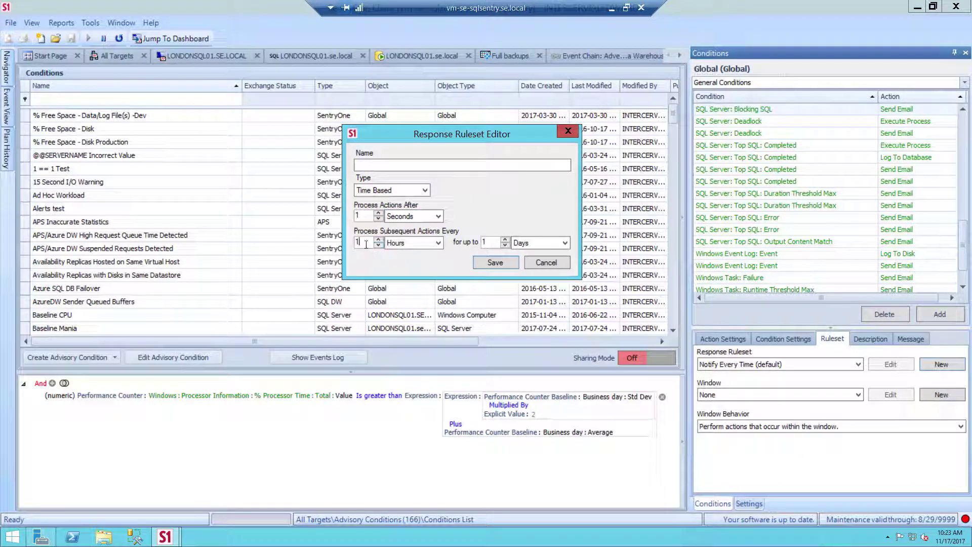
type("5")
left_click(393, 245)
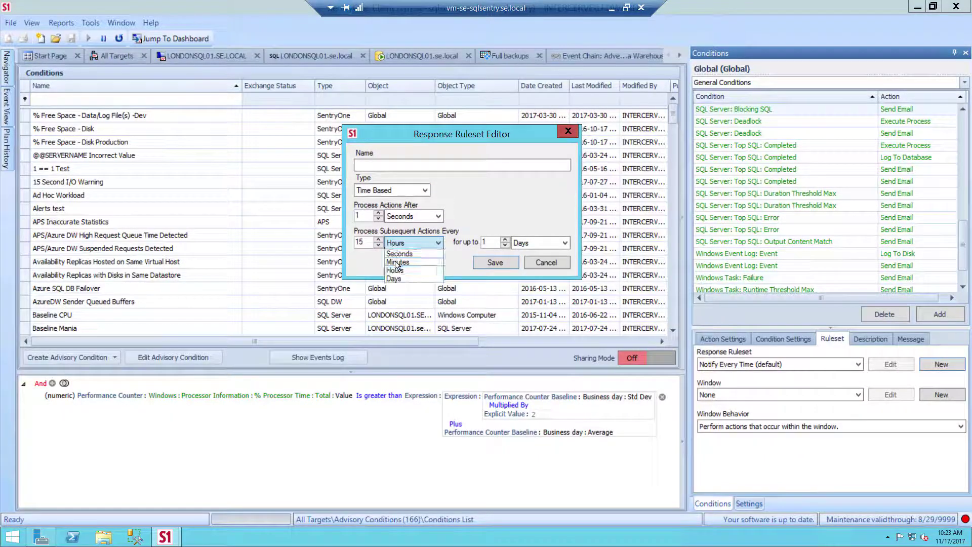
left_click(396, 263)
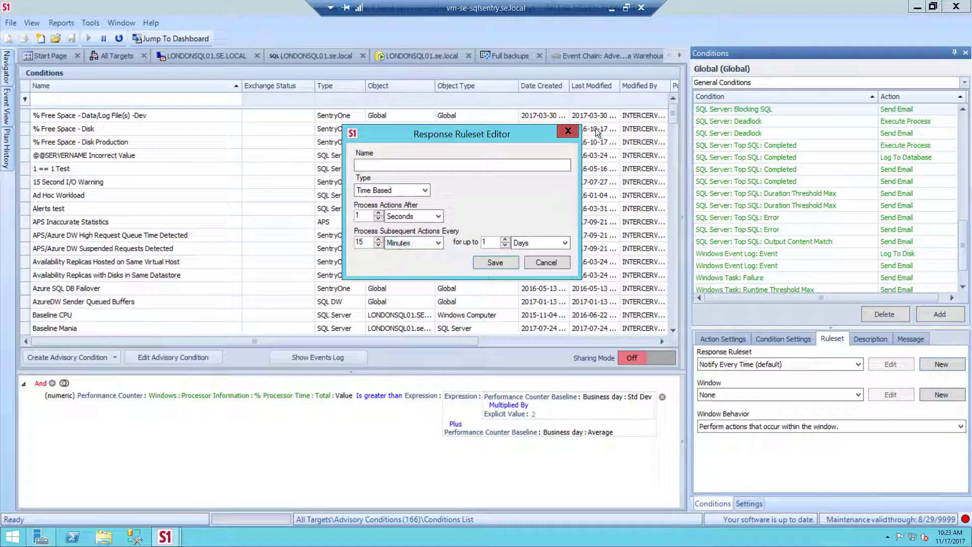
left_click(568, 131)
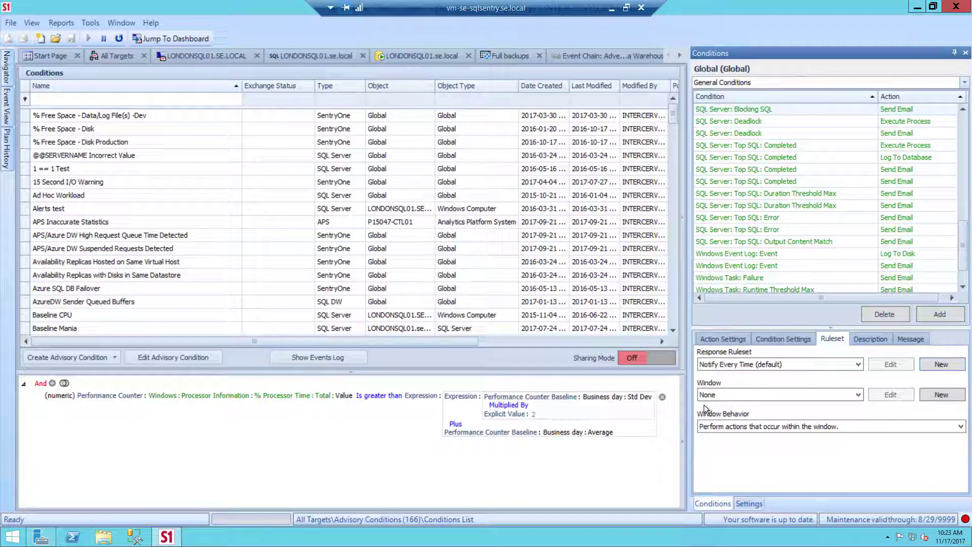
Assign the Index Maintenance window with the behavior of not performing actions within it, and auto-hide the Conditions pane
left_click(716, 397)
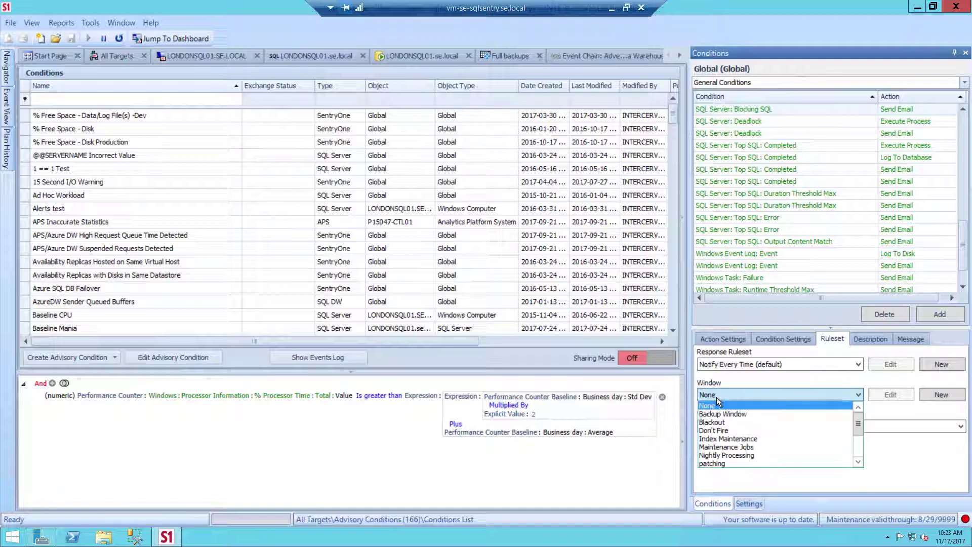
left_click(727, 438)
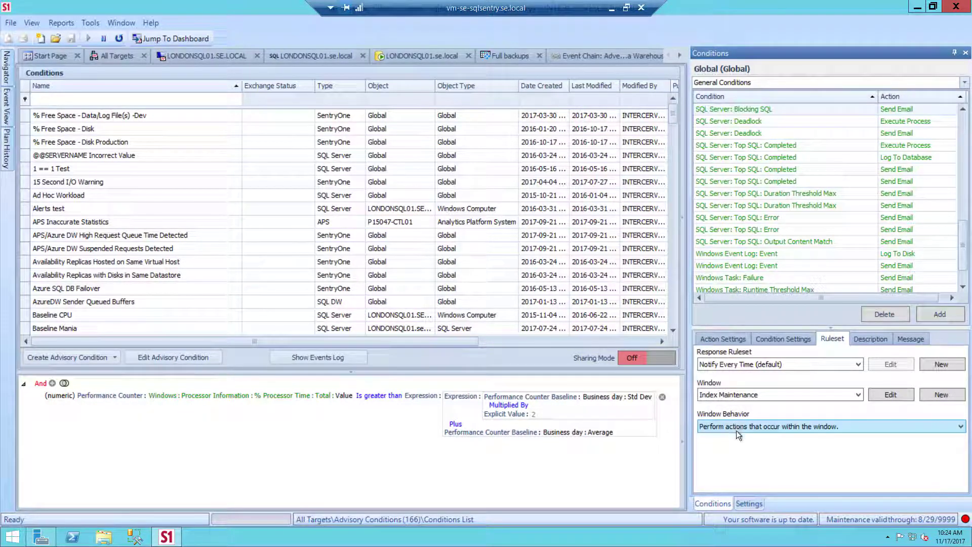
left_click(738, 428)
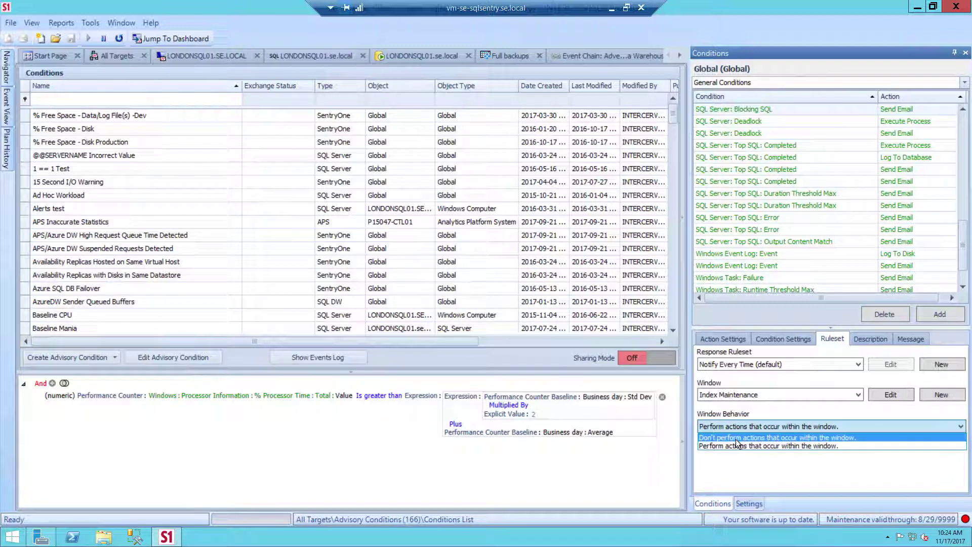
left_click(737, 438)
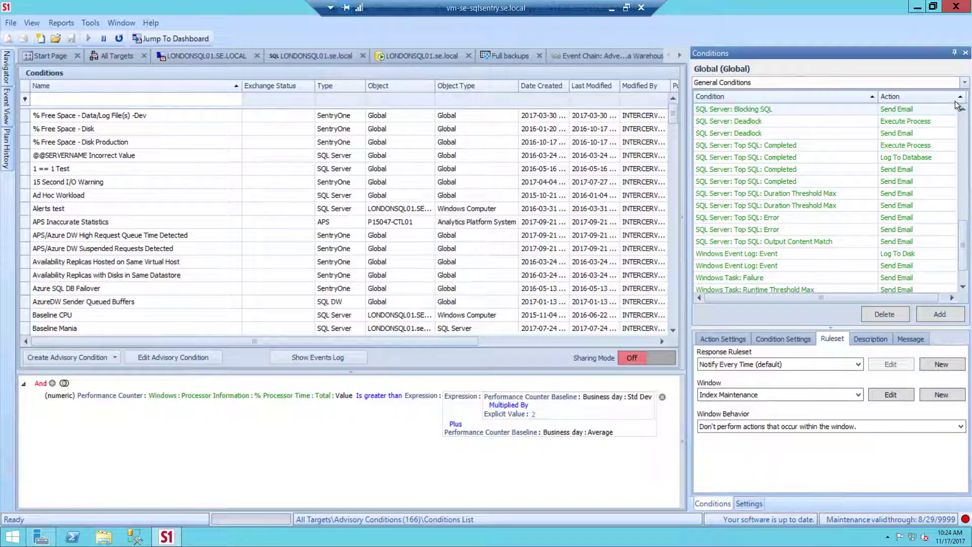
left_click(954, 54)
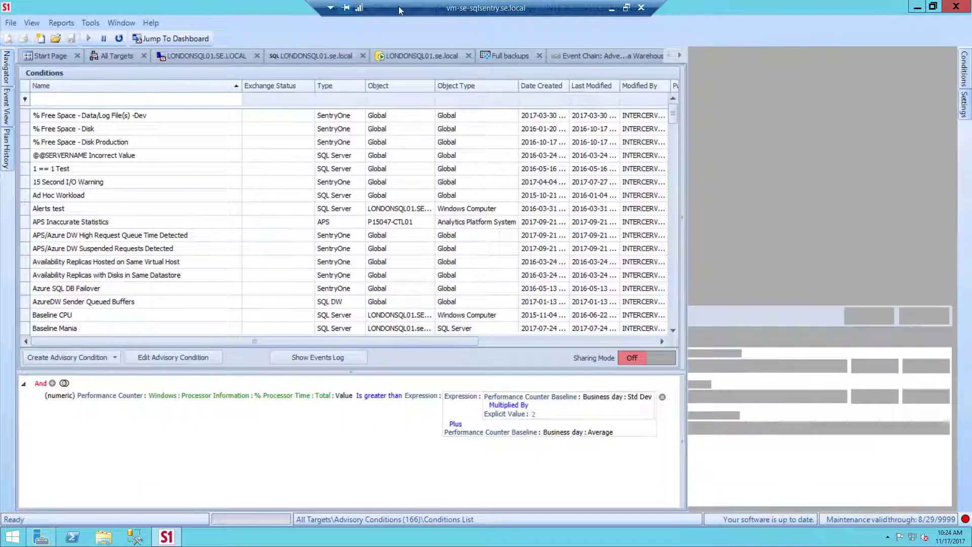
left_click(172, 56)
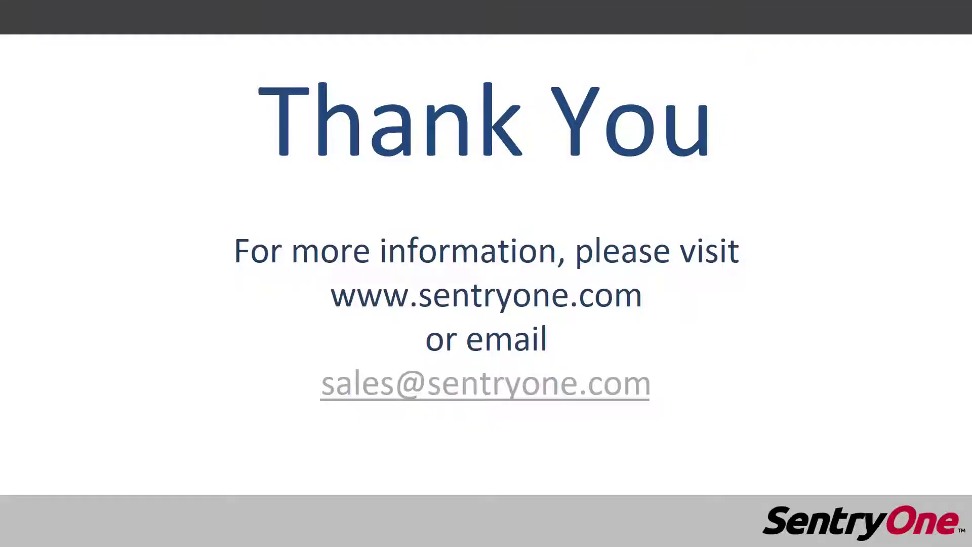